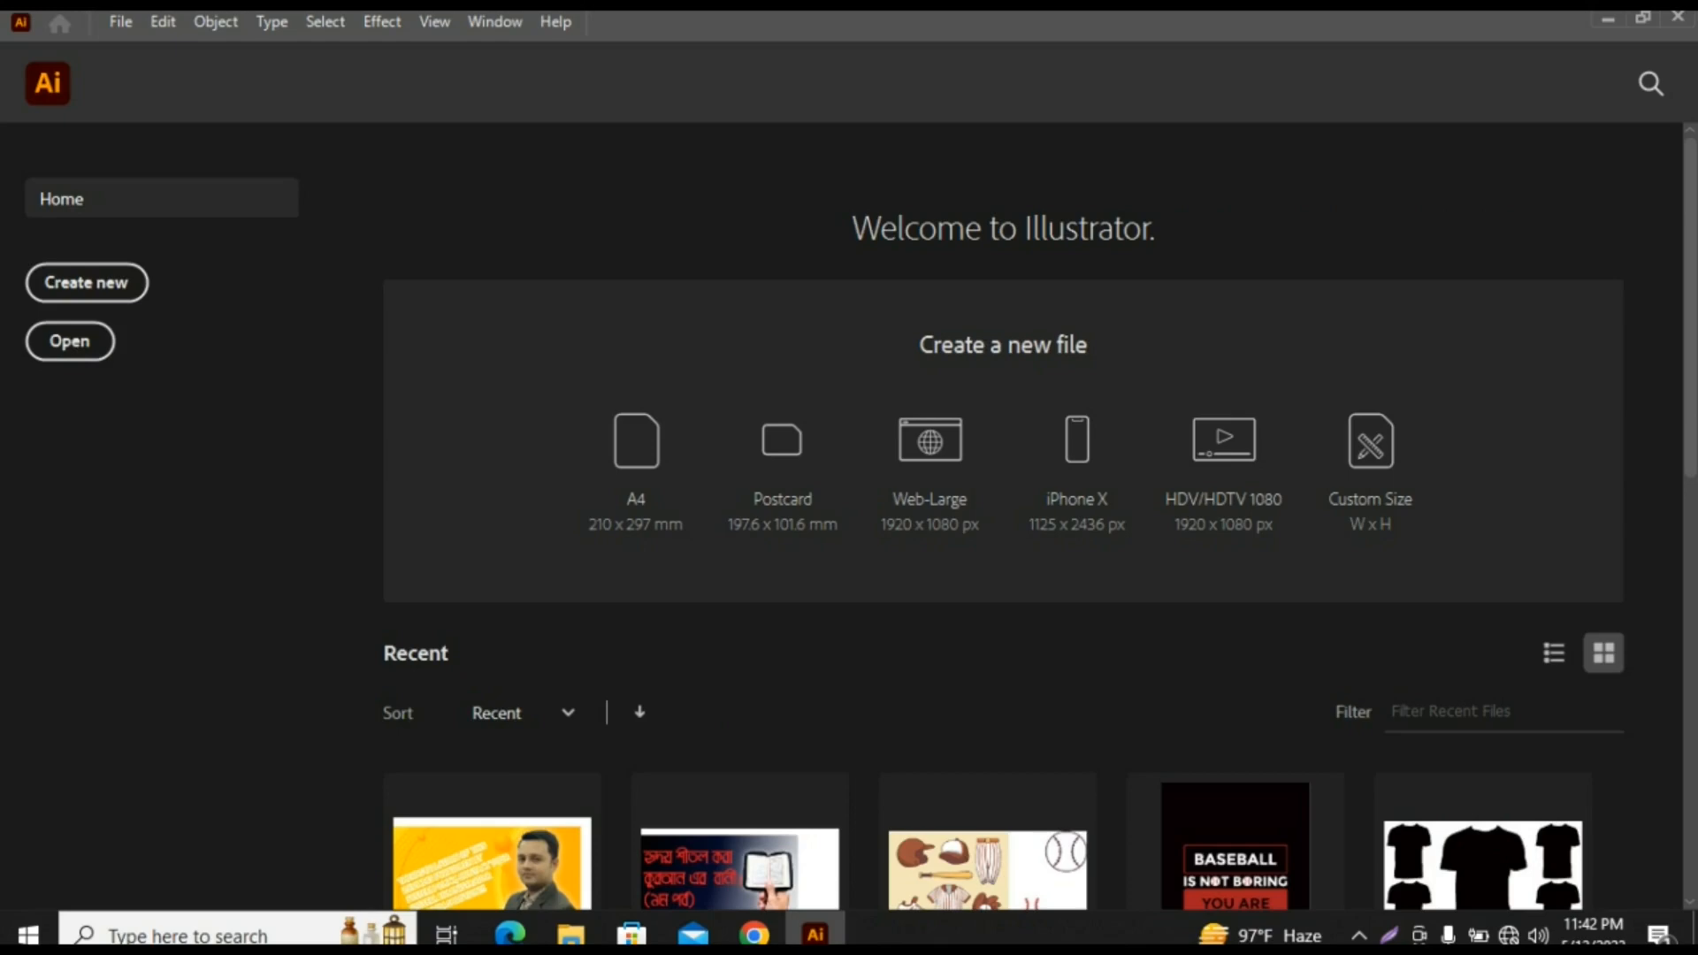
# Step: Create a new document 1000 px wide and 1000 px high
pyautogui.click(120, 22)
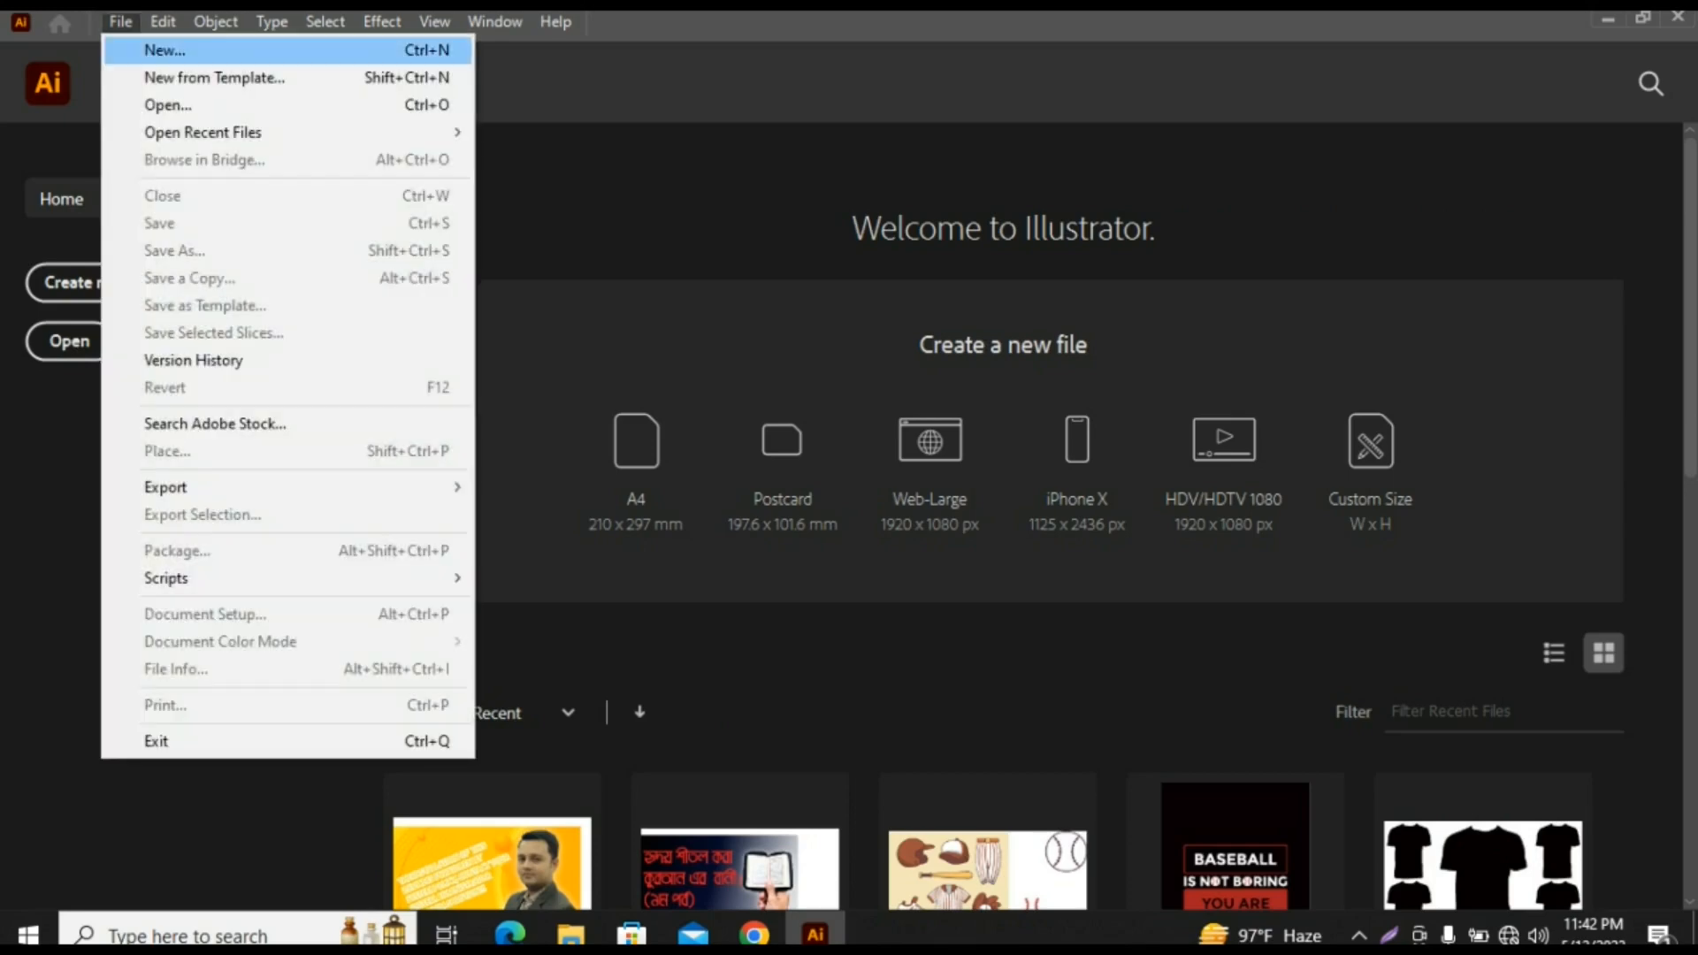
pyautogui.click(162, 51)
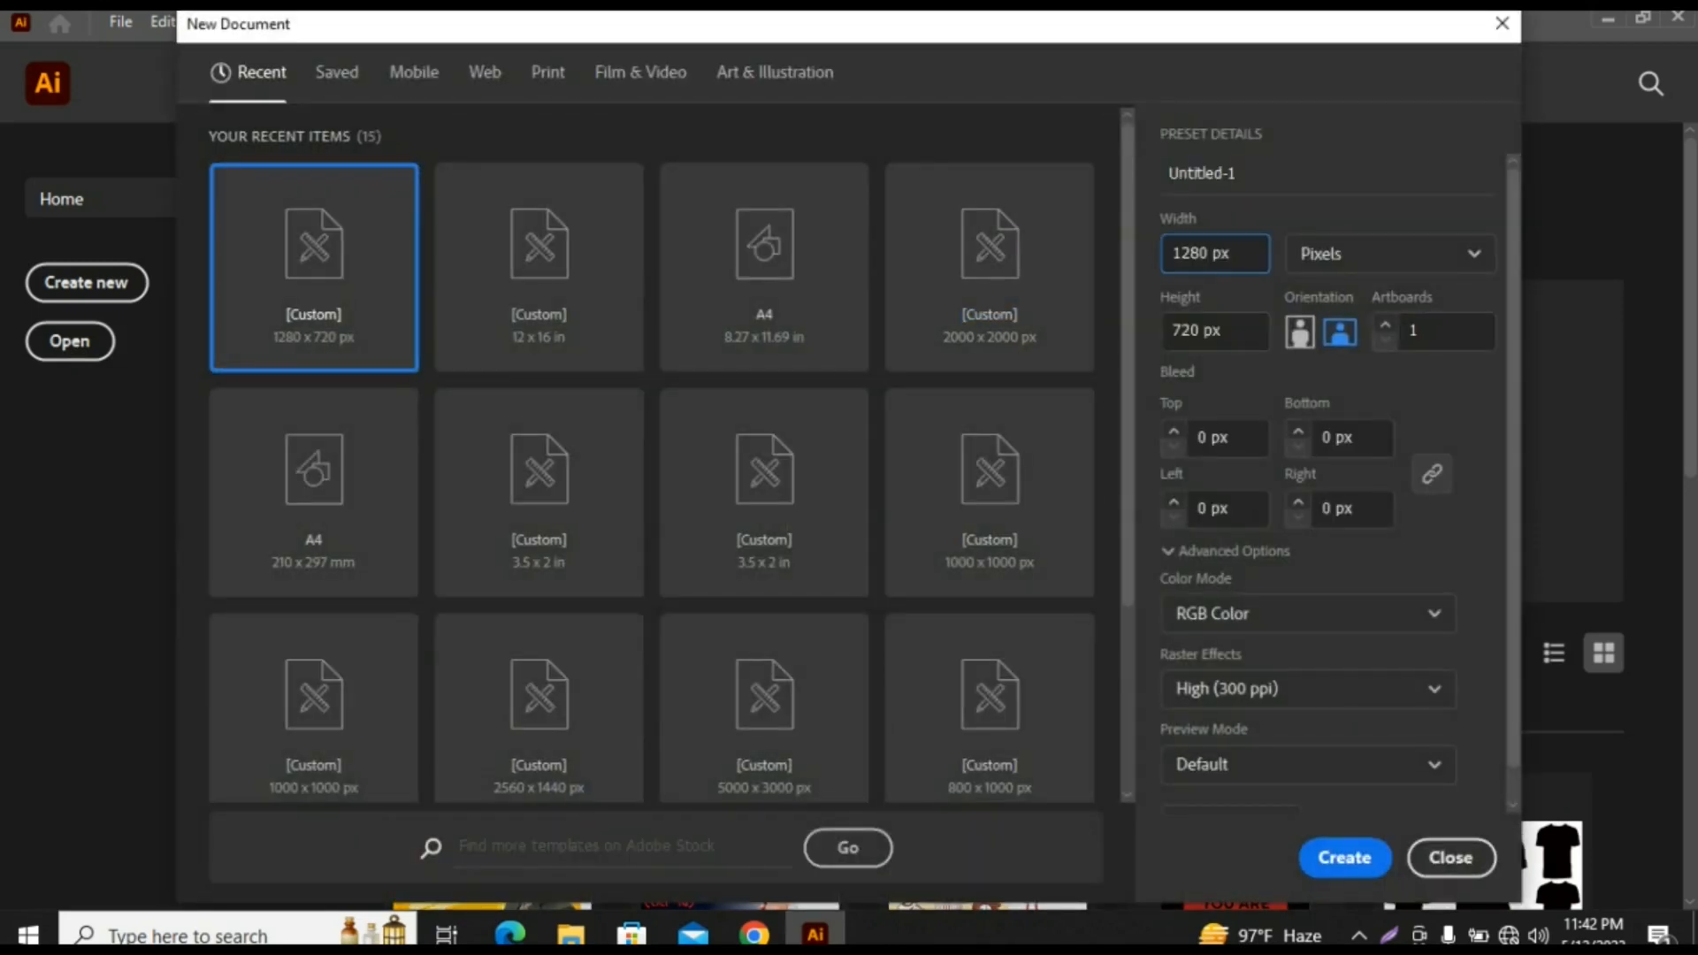
pyautogui.press('BackSpace')
pyautogui.press('BackSpace')
pyautogui.press('BackSpace')
pyautogui.press('BackSpace')
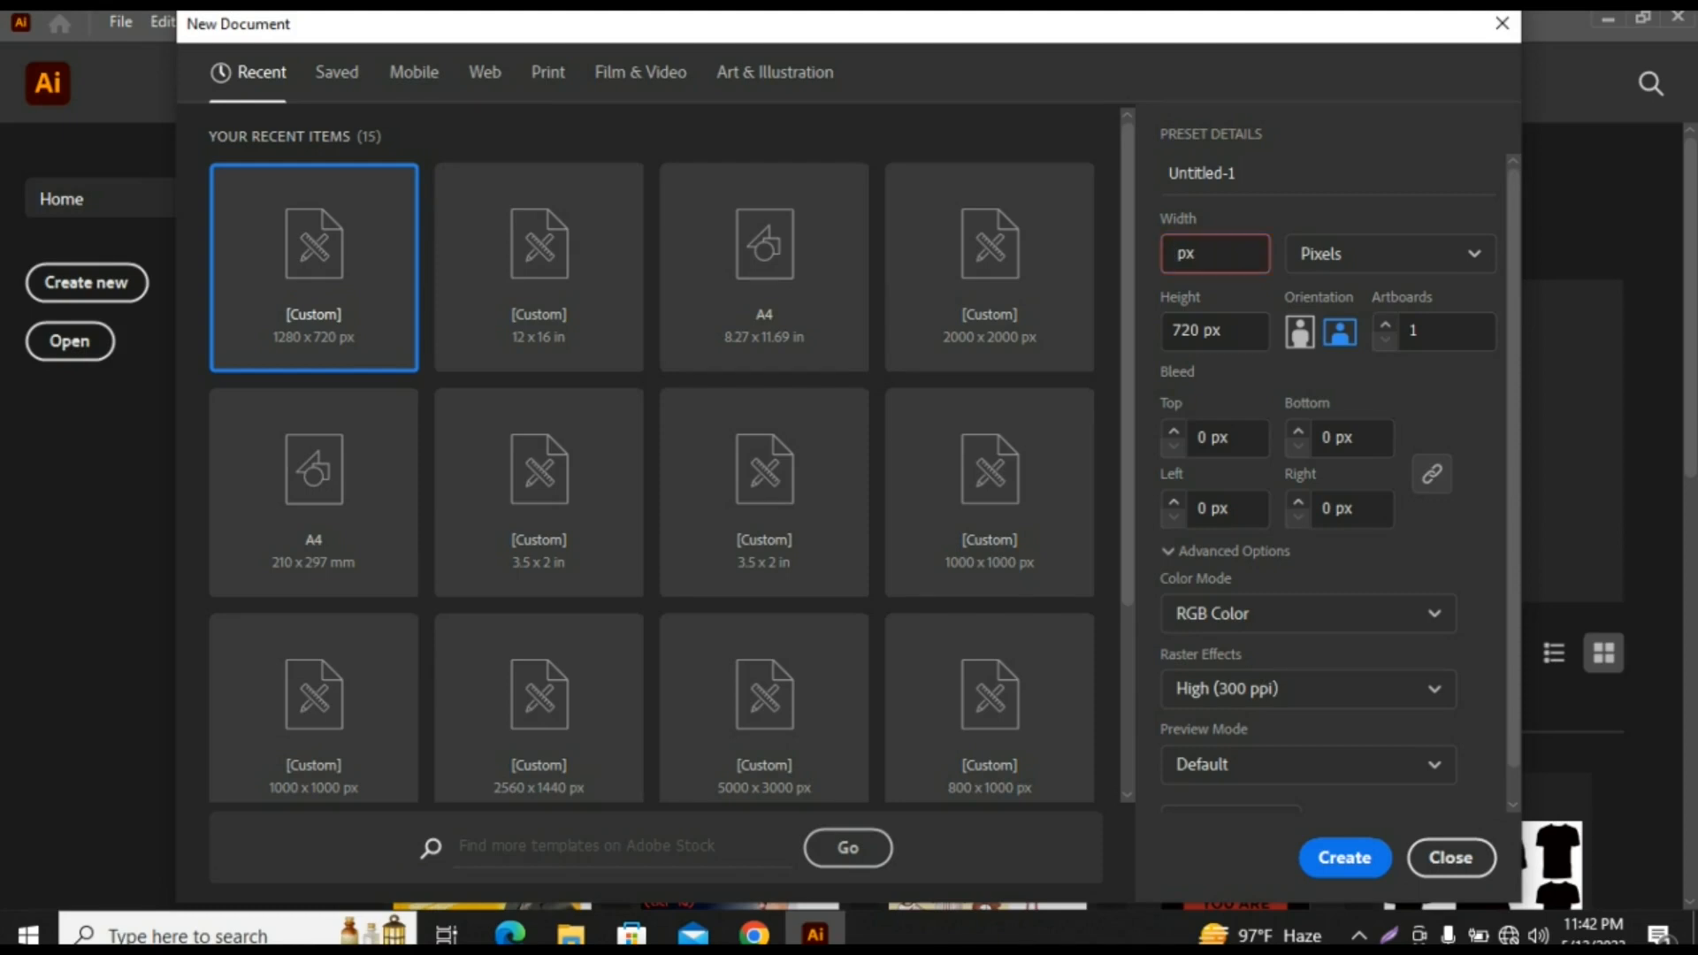
pyautogui.write('1000')
pyautogui.click(1199, 331)
pyautogui.press('BackSpace')
pyautogui.press('BackSpace')
pyautogui.press('BackSpace')
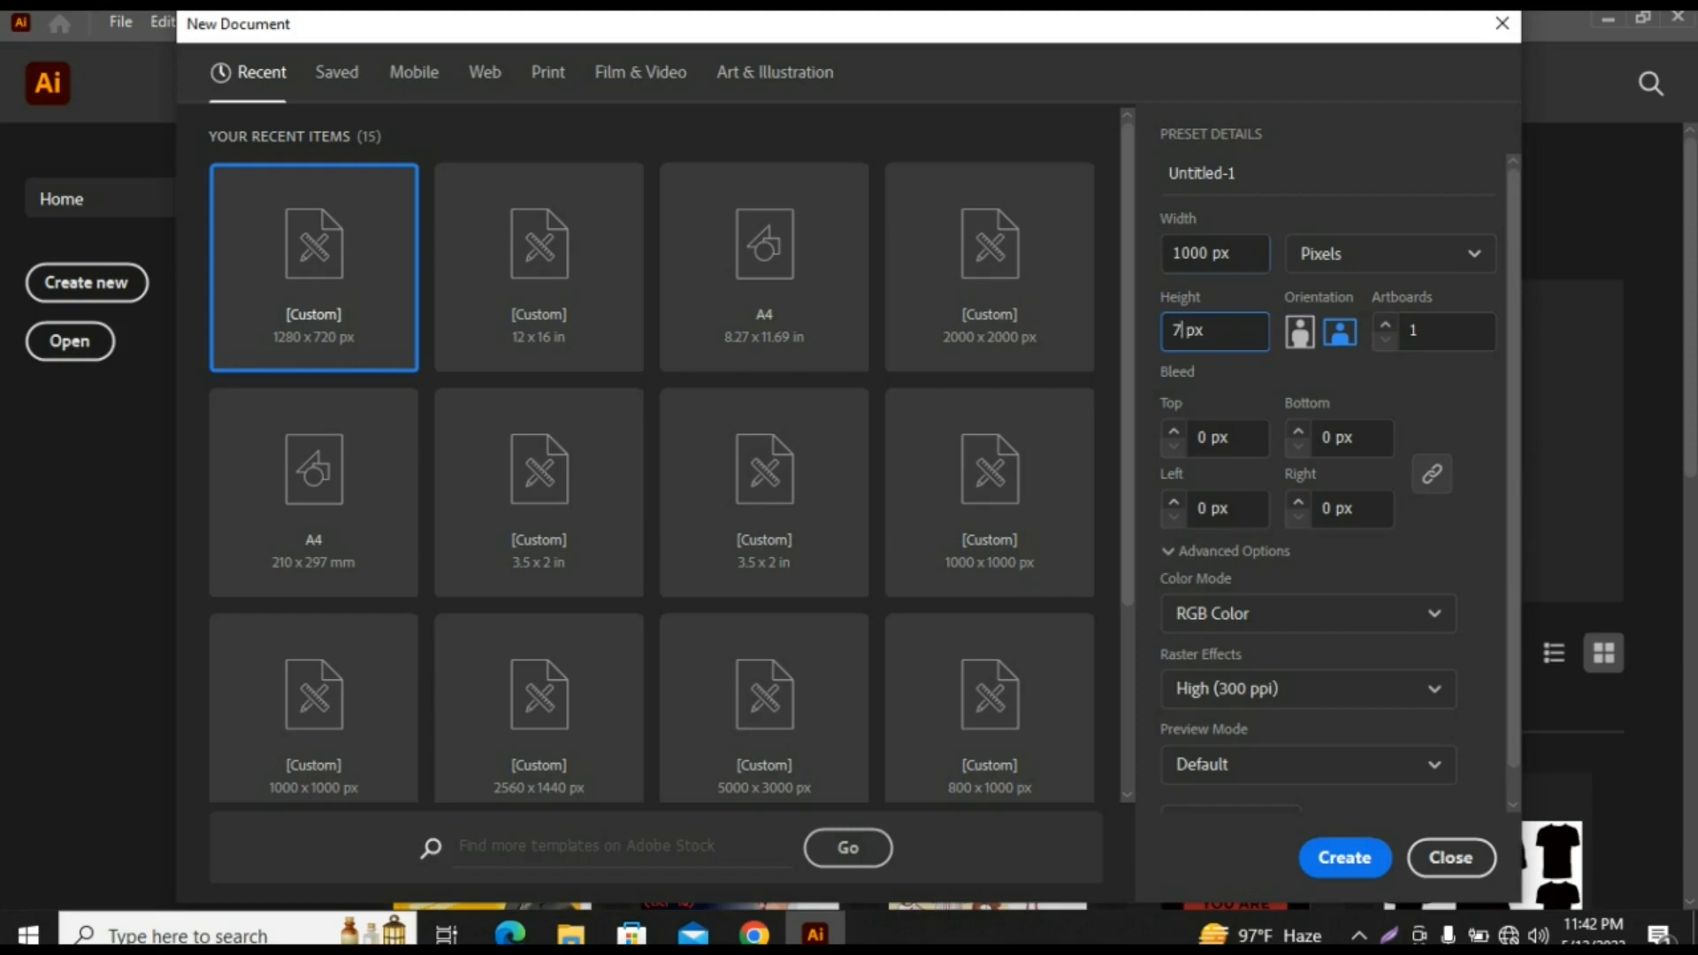
pyautogui.write('1000')
pyautogui.press('Return')
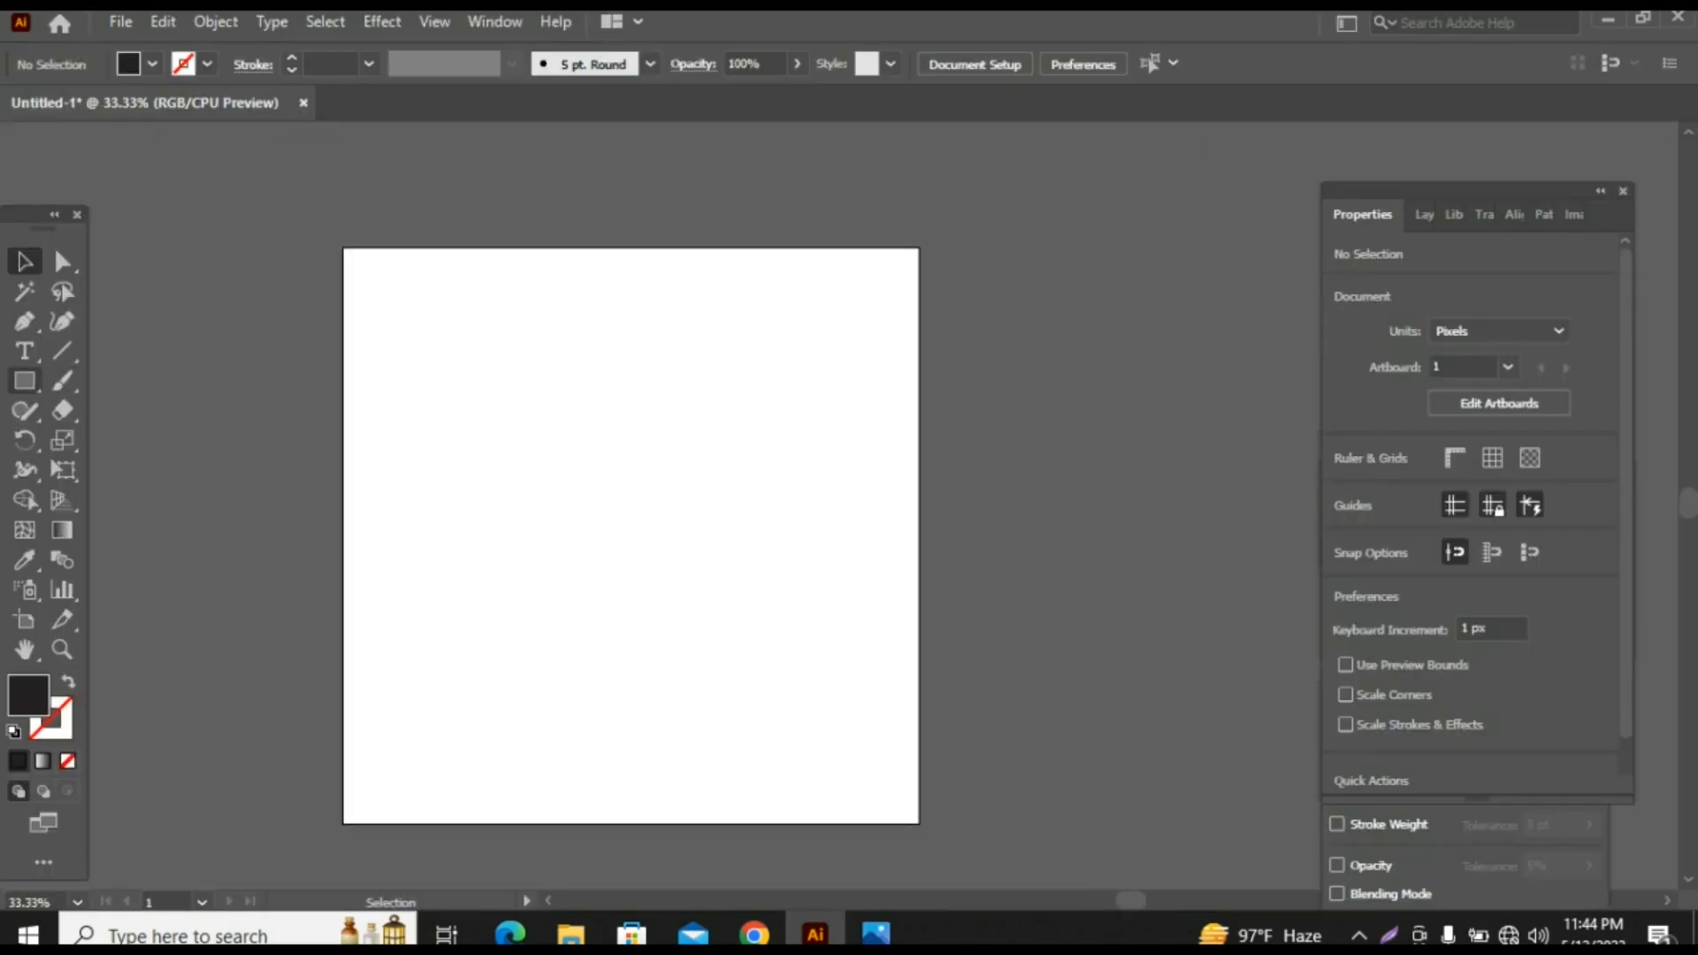
# Step: Draw a thin horizontal black bar about 858 by 39 px across the artboard's middle and center it horizontally
pyautogui.click(25, 381)
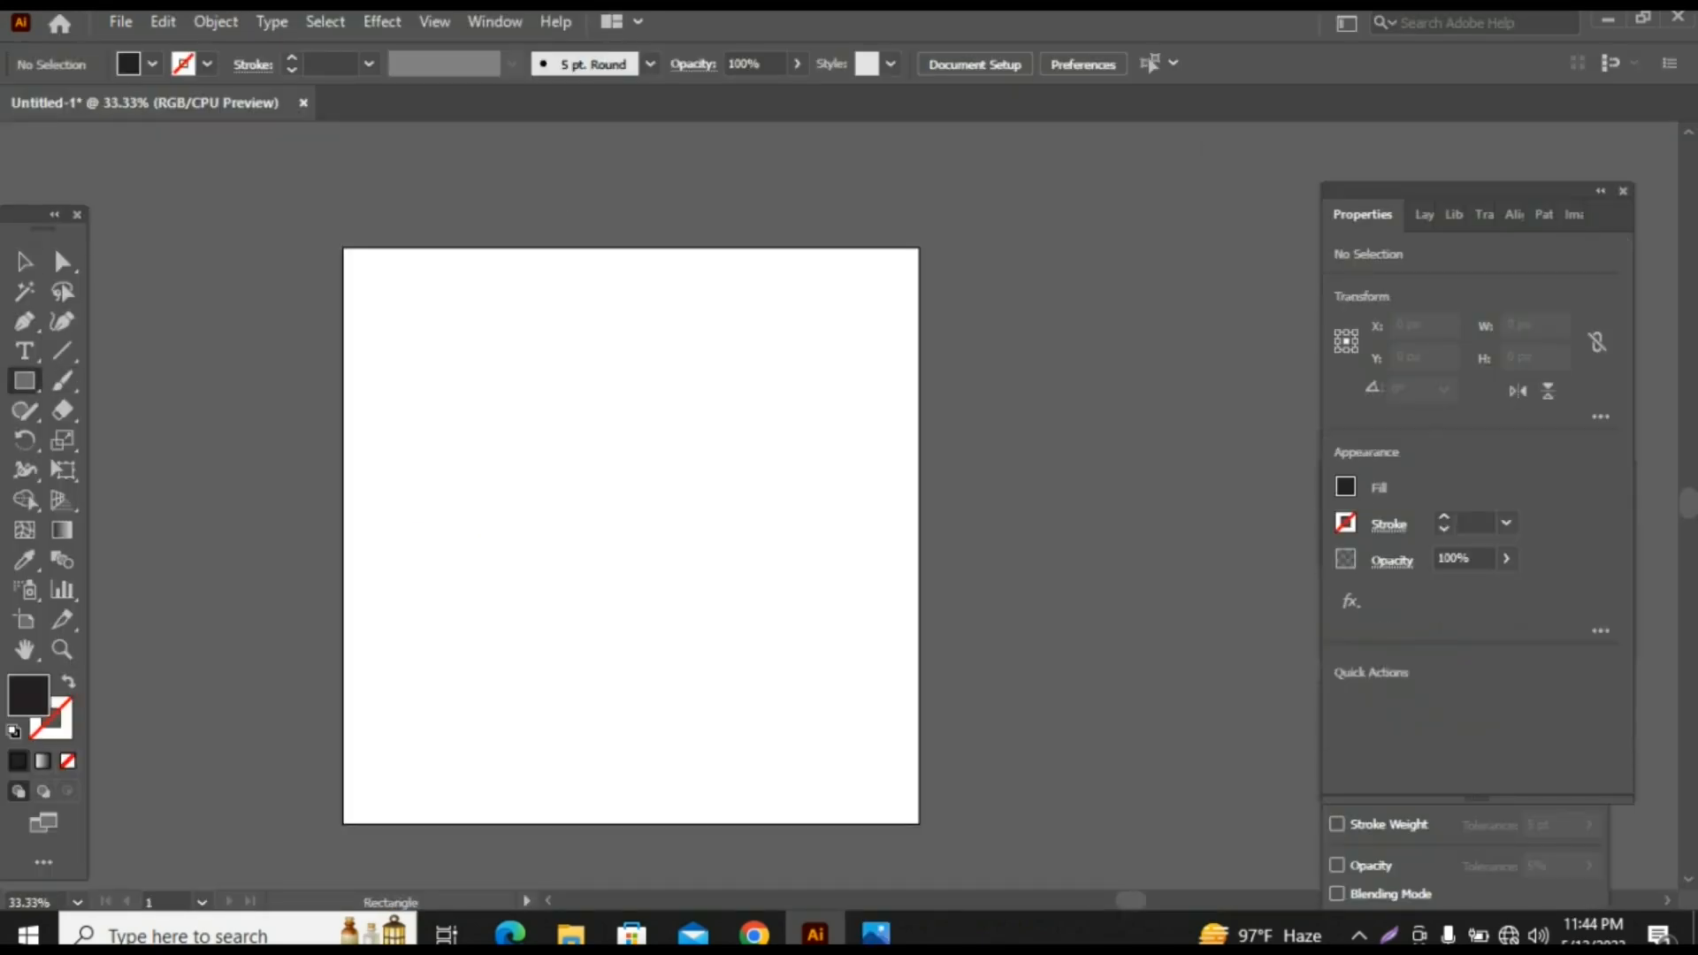
pyautogui.moveTo(398, 523); pyautogui.dragTo(892, 546)
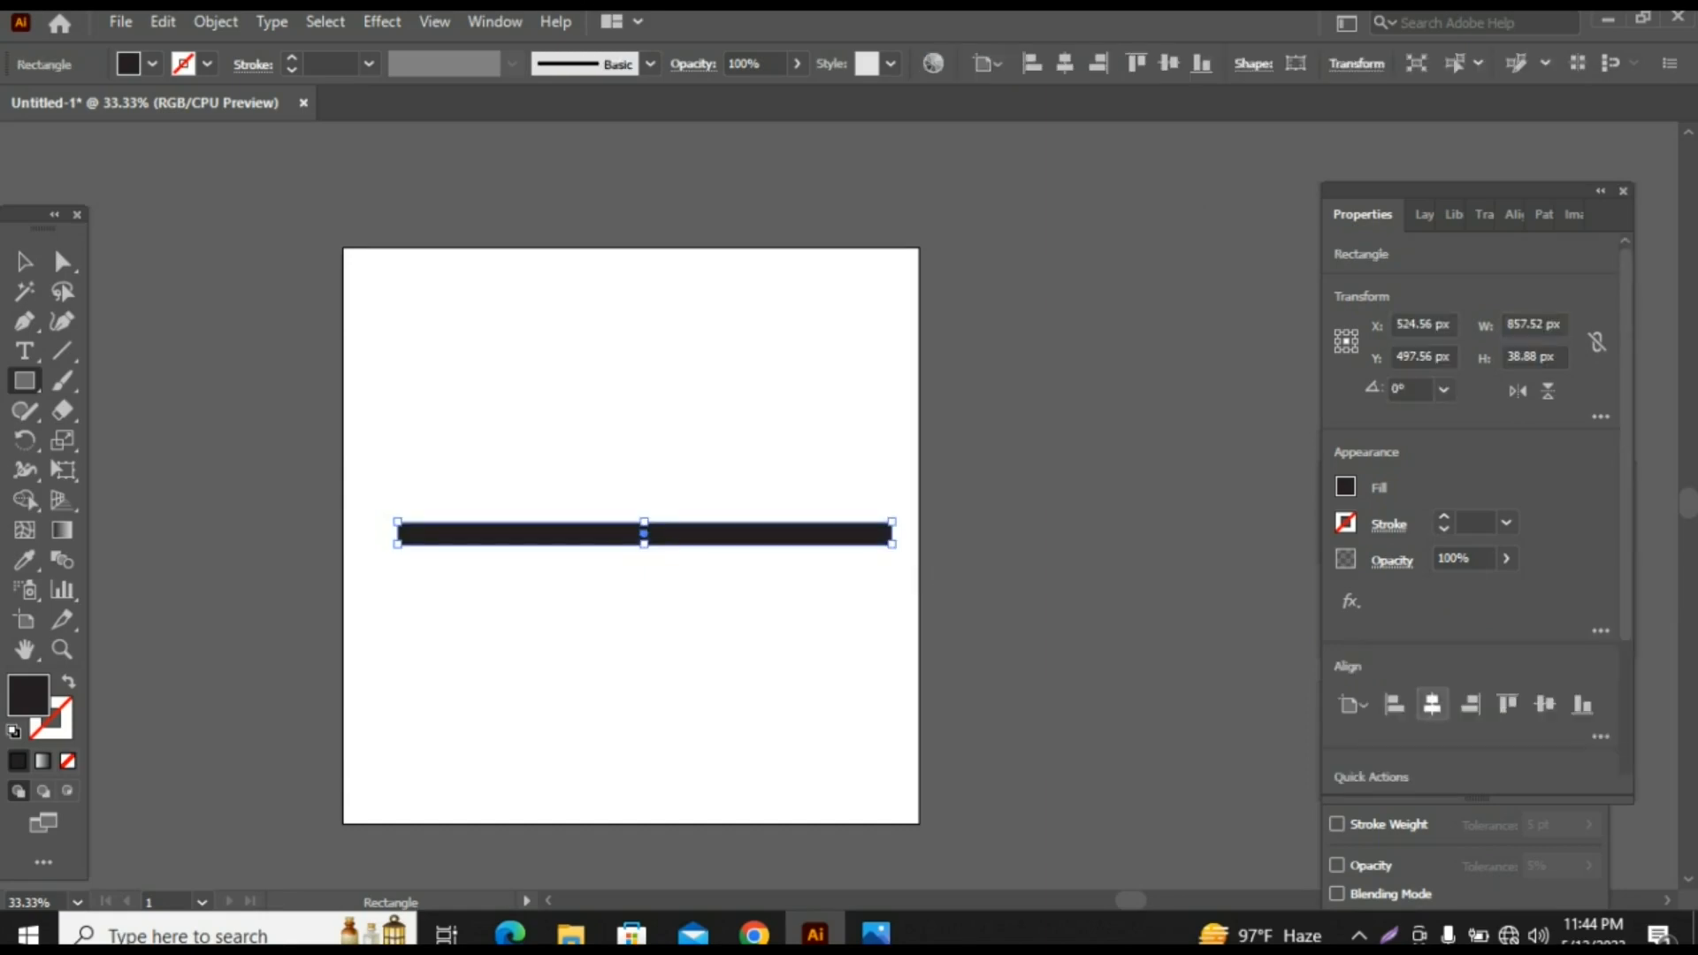
pyautogui.click(1432, 704)
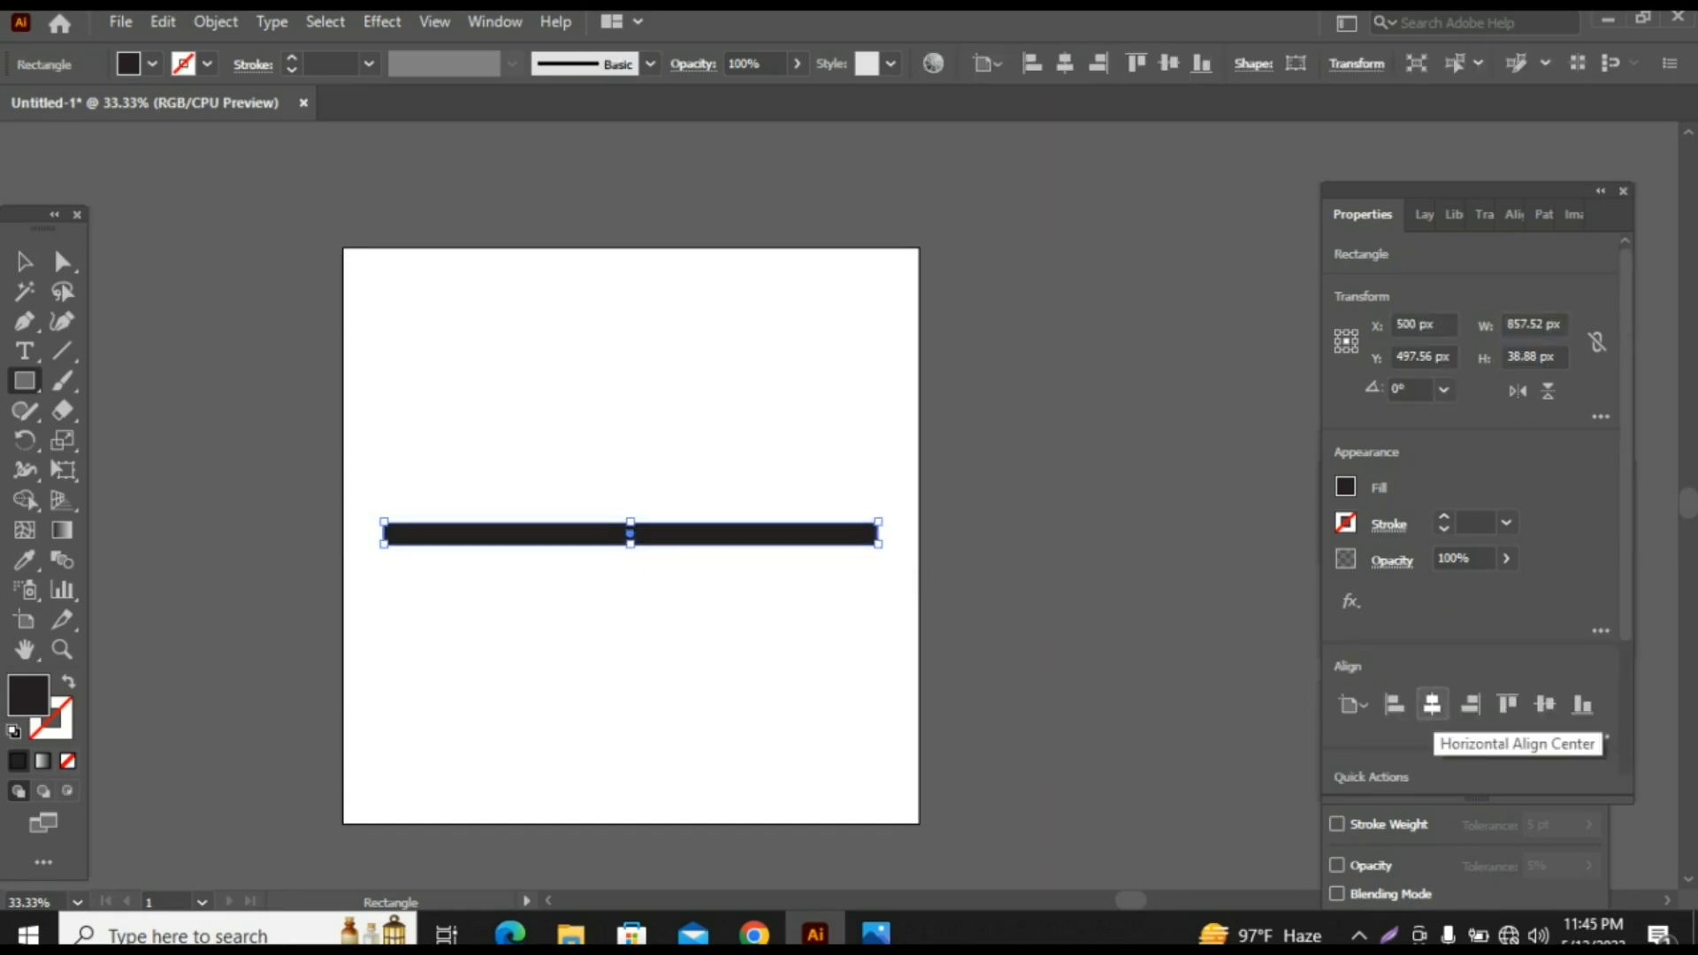
pyautogui.hotkey('ctrl', 'shift', 'a')
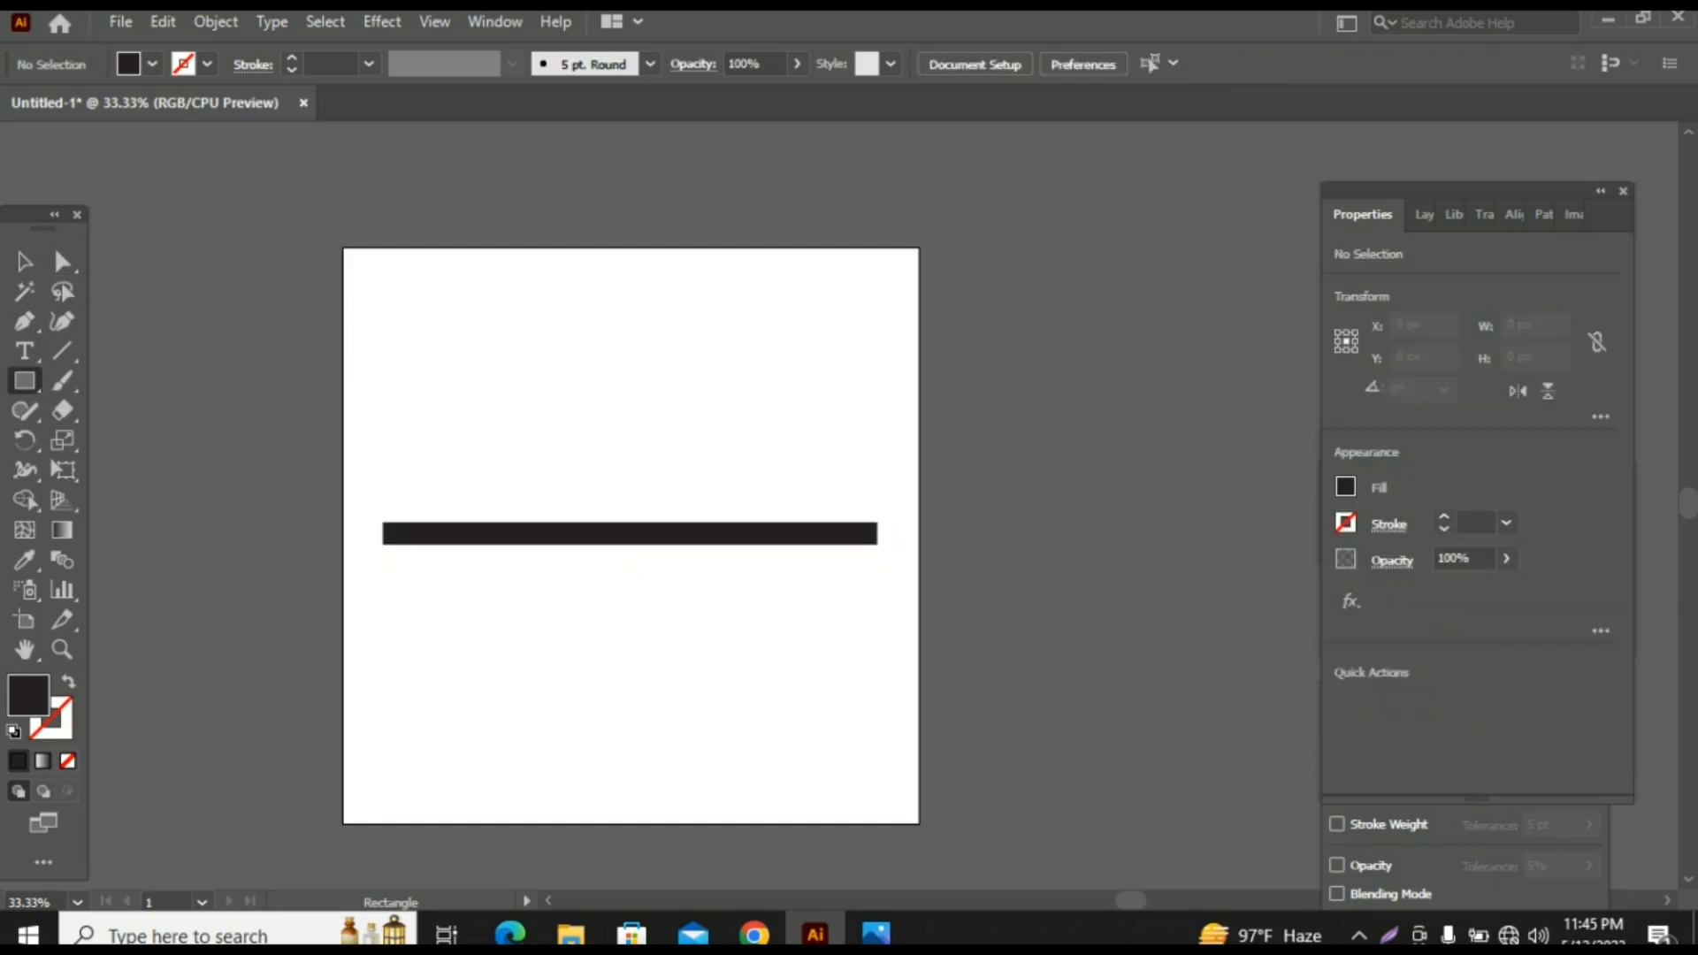
# Step: Build a grouped pair of parallel vertical bars beside the artboard, each about 35 px wide and 423 px tall
pyautogui.moveTo(1023, 422); pyautogui.dragTo(1042, 816)
pyautogui.press('v')
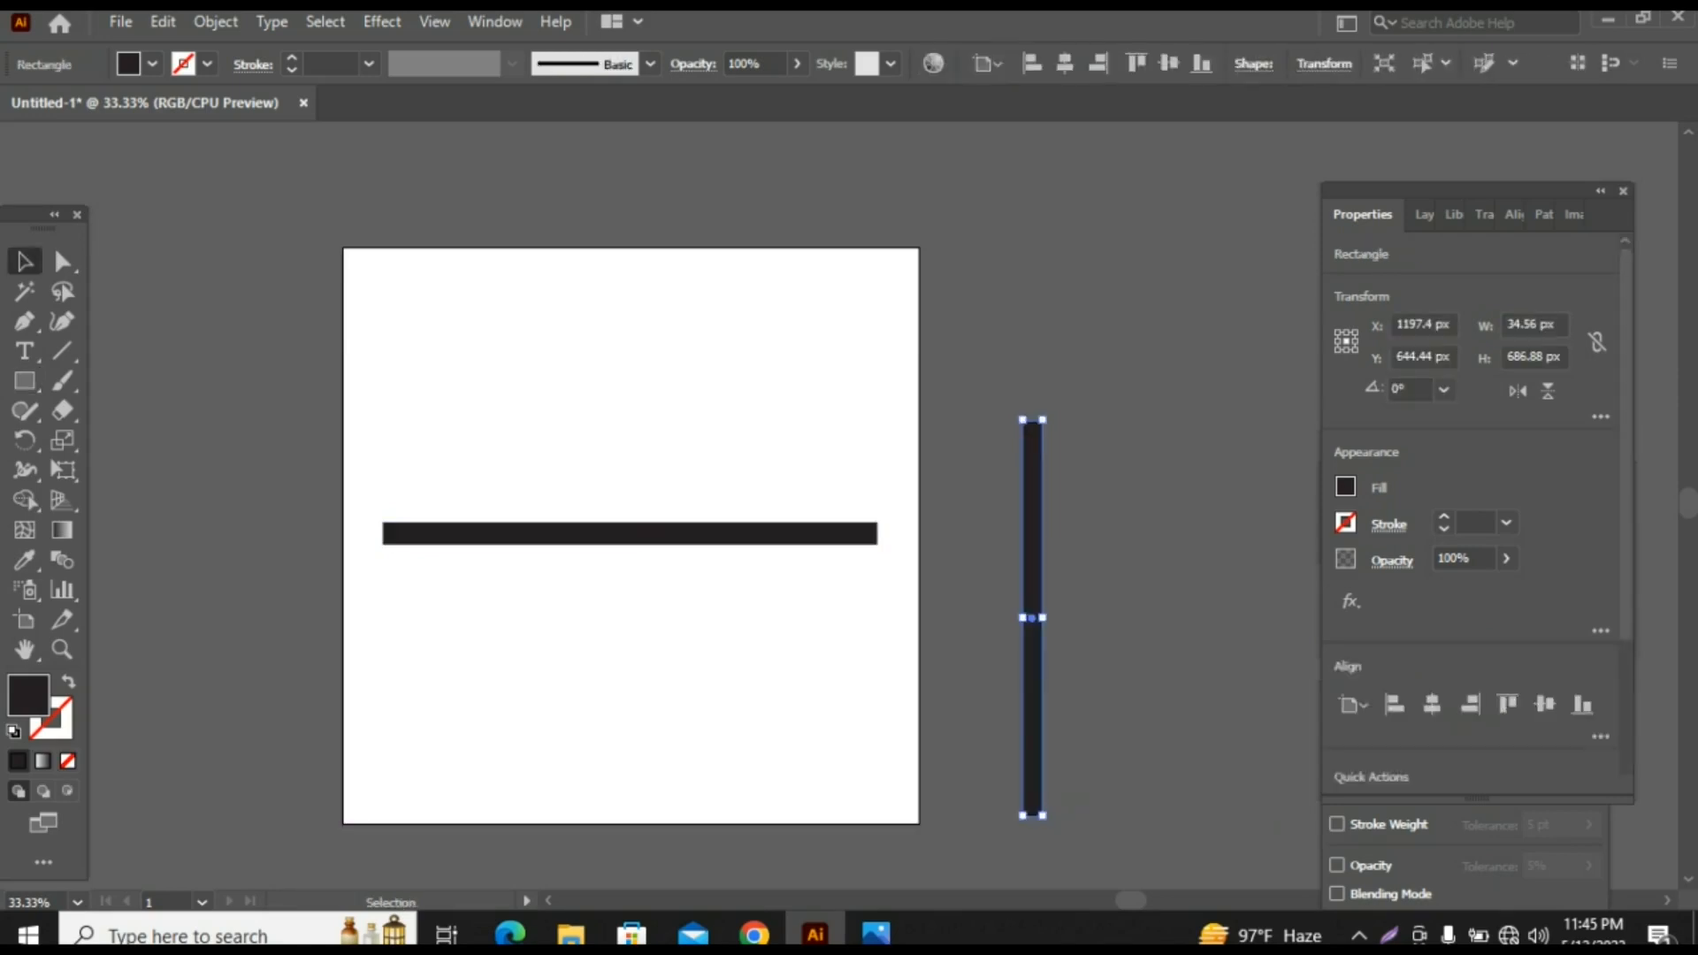
pyautogui.moveTo(1042, 420); pyautogui.dragTo(1042, 571)
pyautogui.moveTo(1032, 694); pyautogui.dragTo(1095, 695)
pyautogui.hotkey('ctrl', 'shift', 'a')
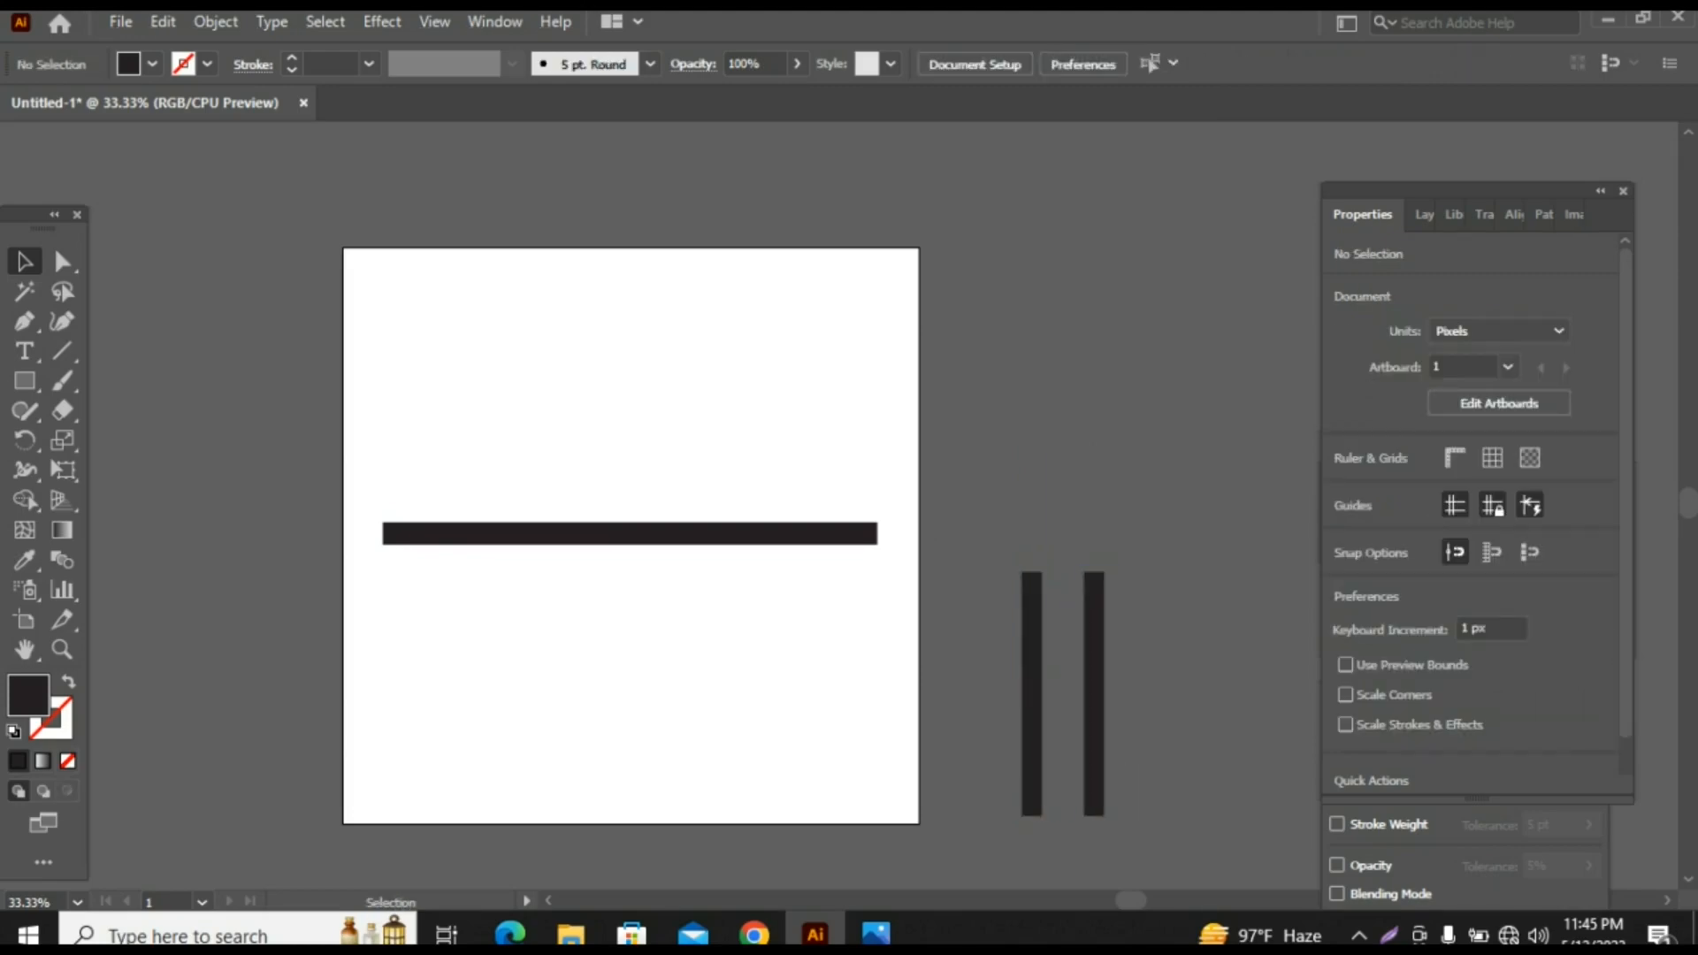
pyautogui.moveTo(1130, 850); pyautogui.dragTo(1131, 850)
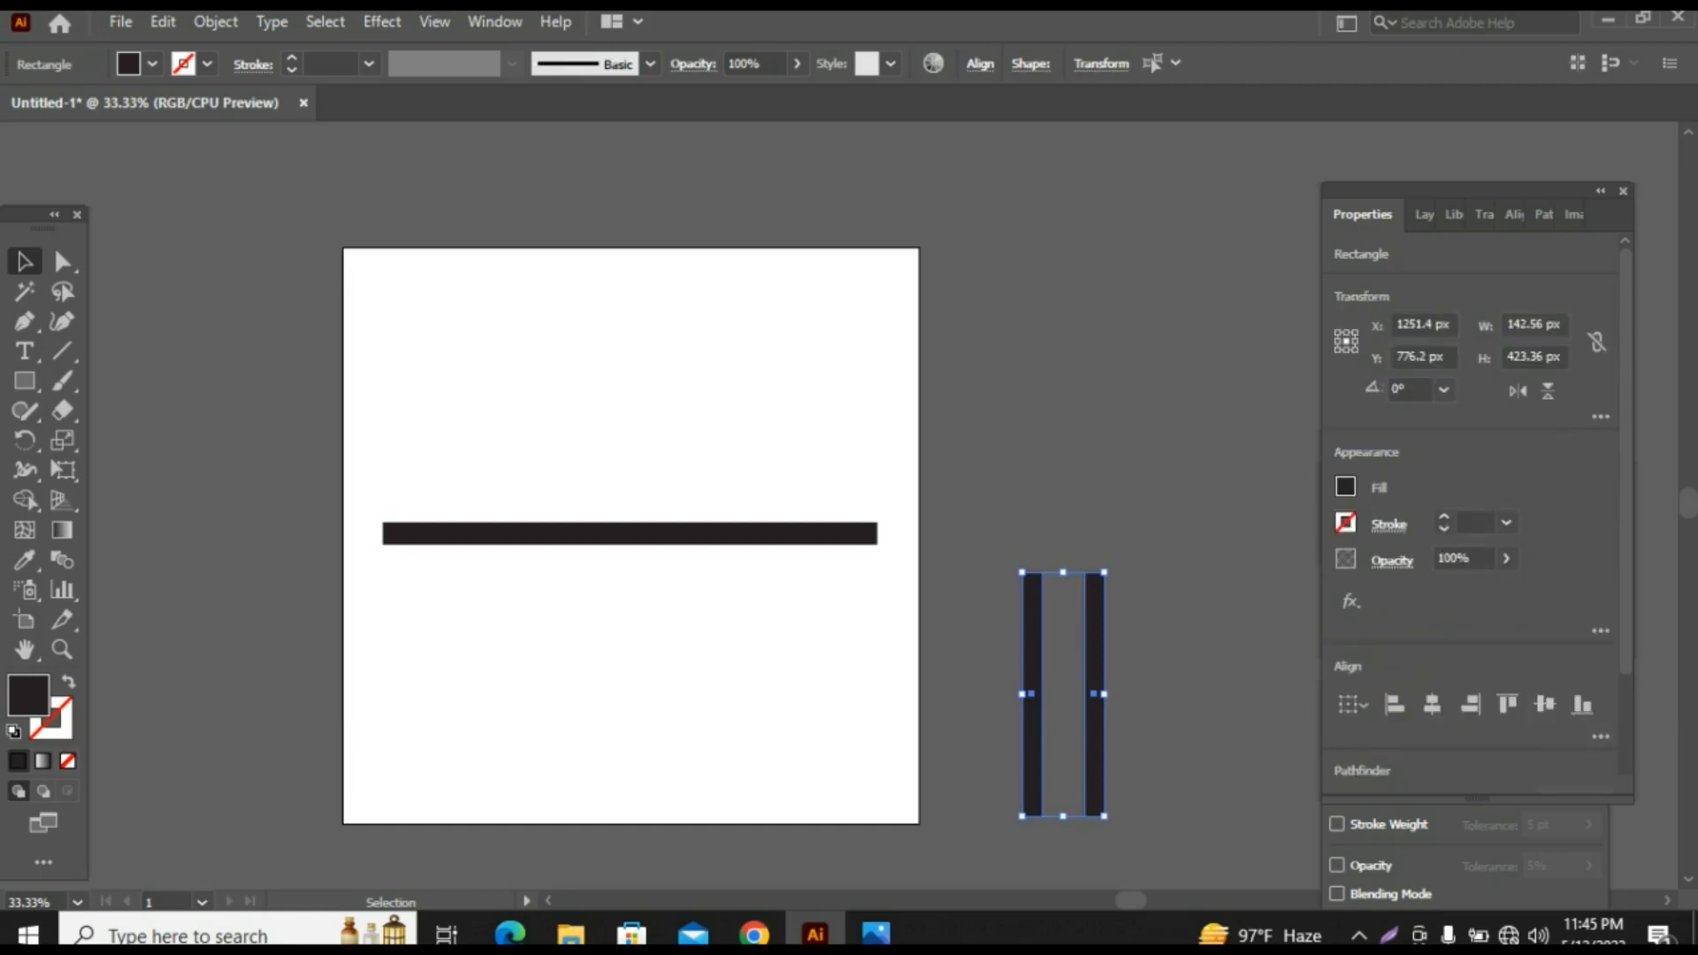
pyautogui.hotkey('ctrl', 'g')
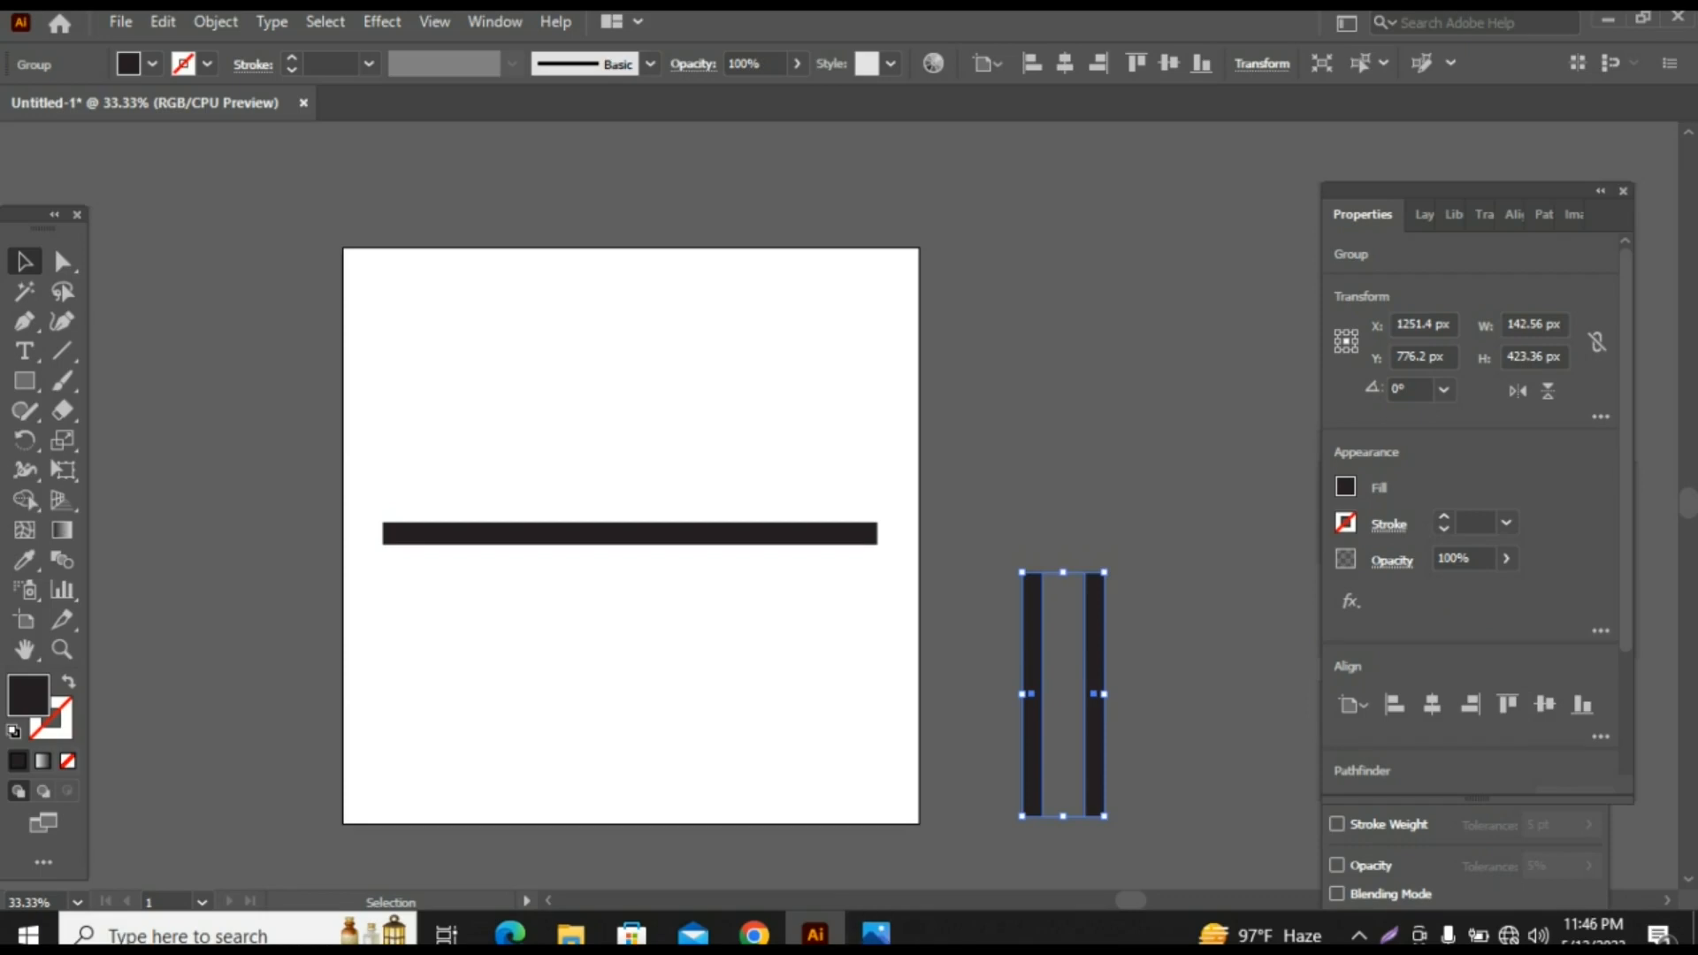
# Step: Draw a thin crossbar about 285 by 13 px across the vertical pair and place a copy of it just above
pyautogui.click(24, 380)
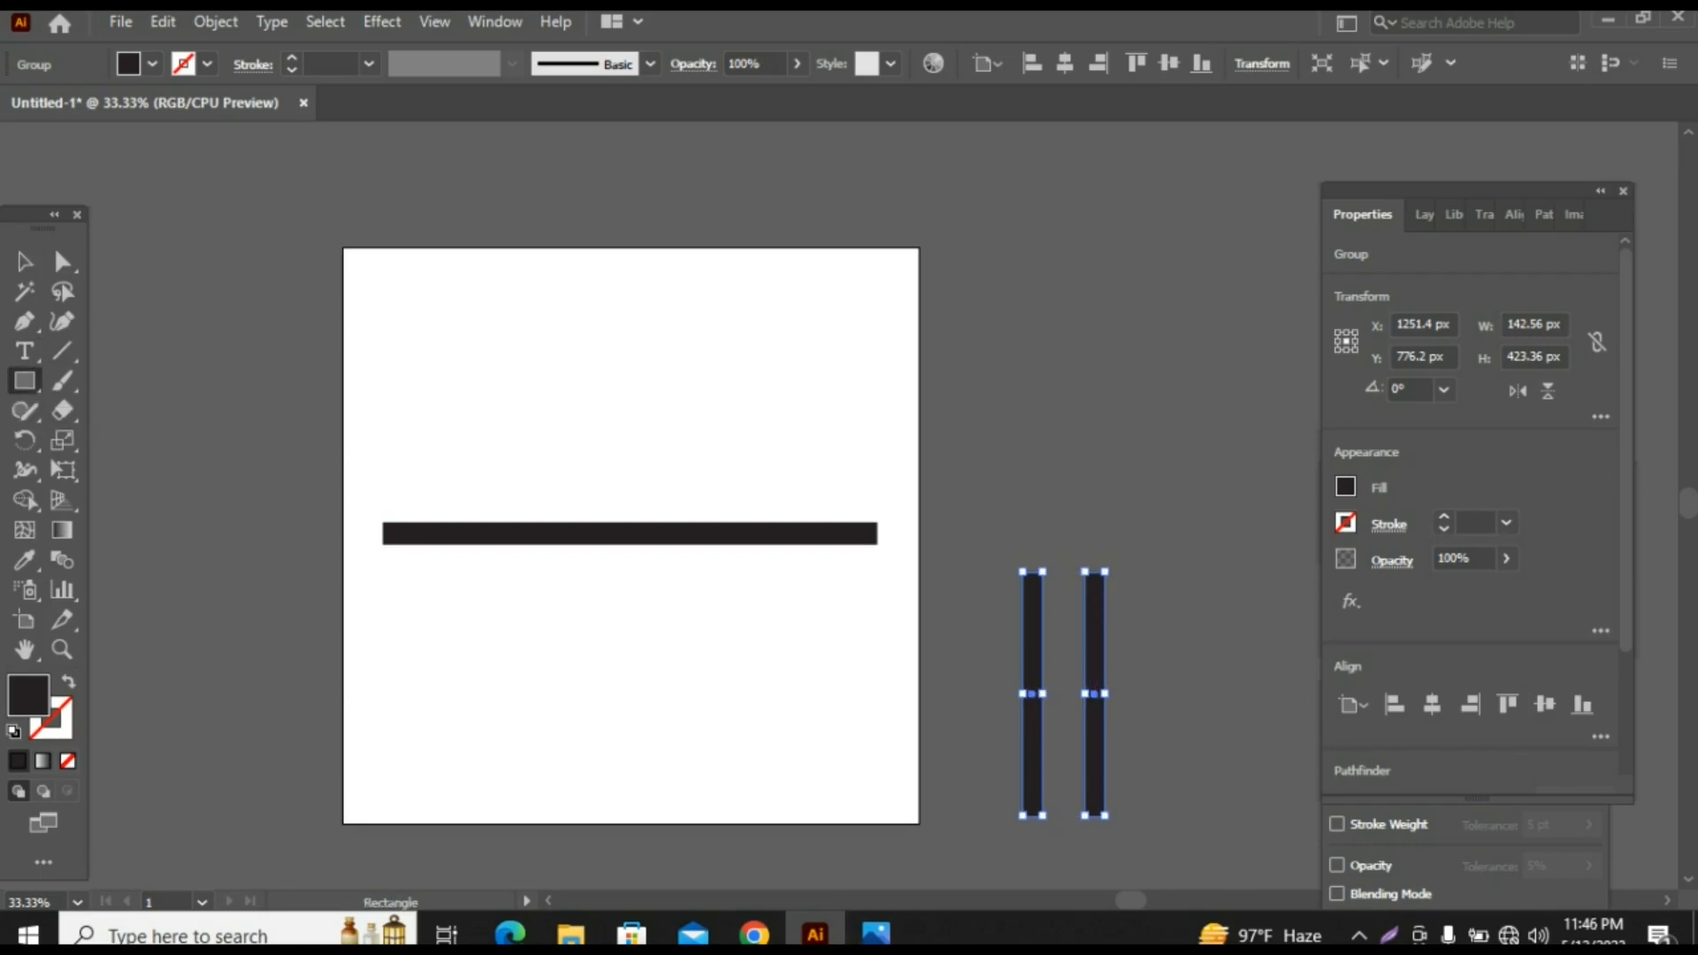
pyautogui.moveTo(985, 659); pyautogui.dragTo(1149, 669)
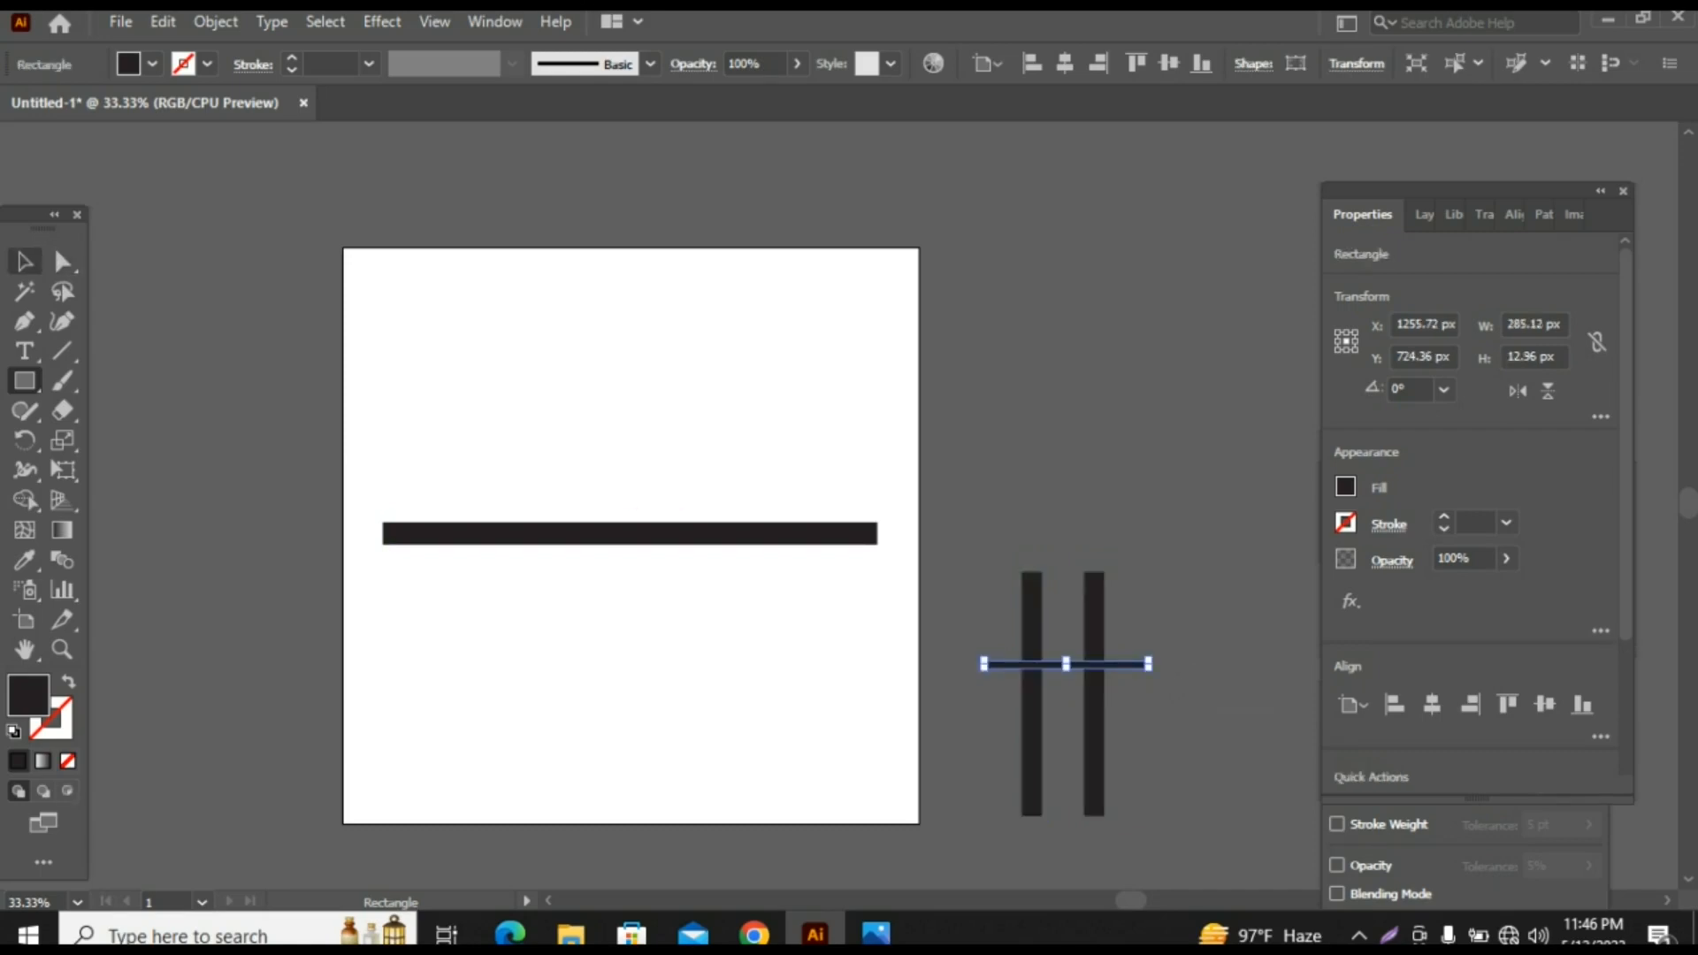
pyautogui.press('v')
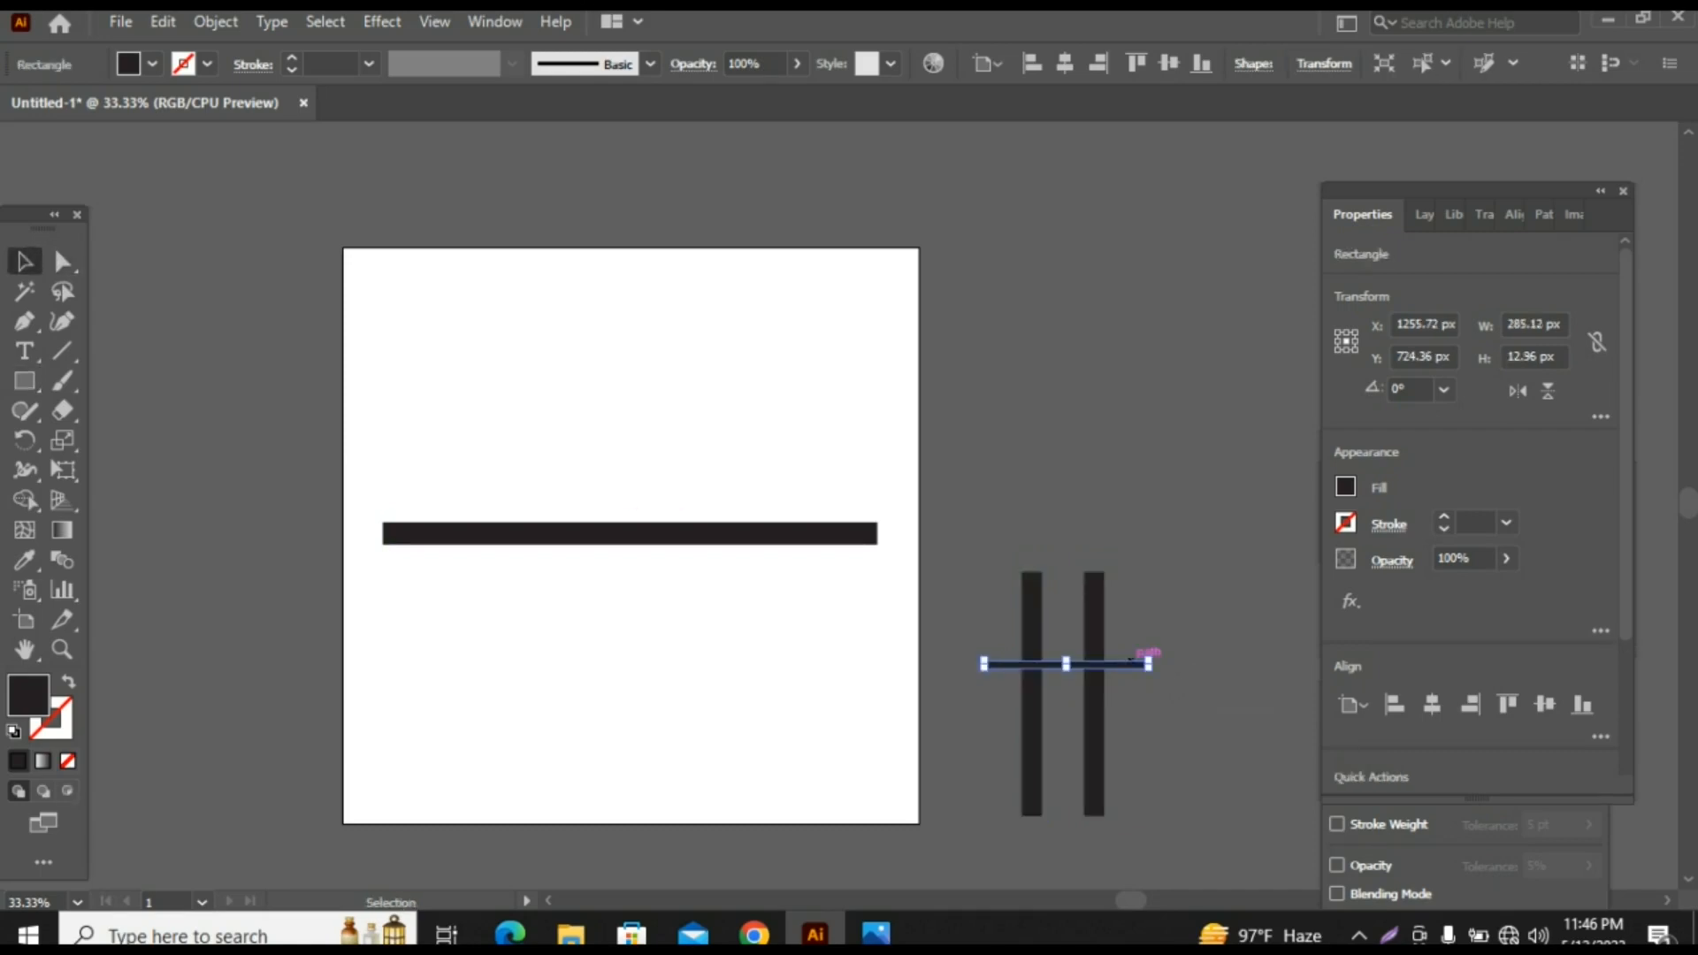
pyautogui.moveTo(1131, 659); pyautogui.dragTo(1130, 613)
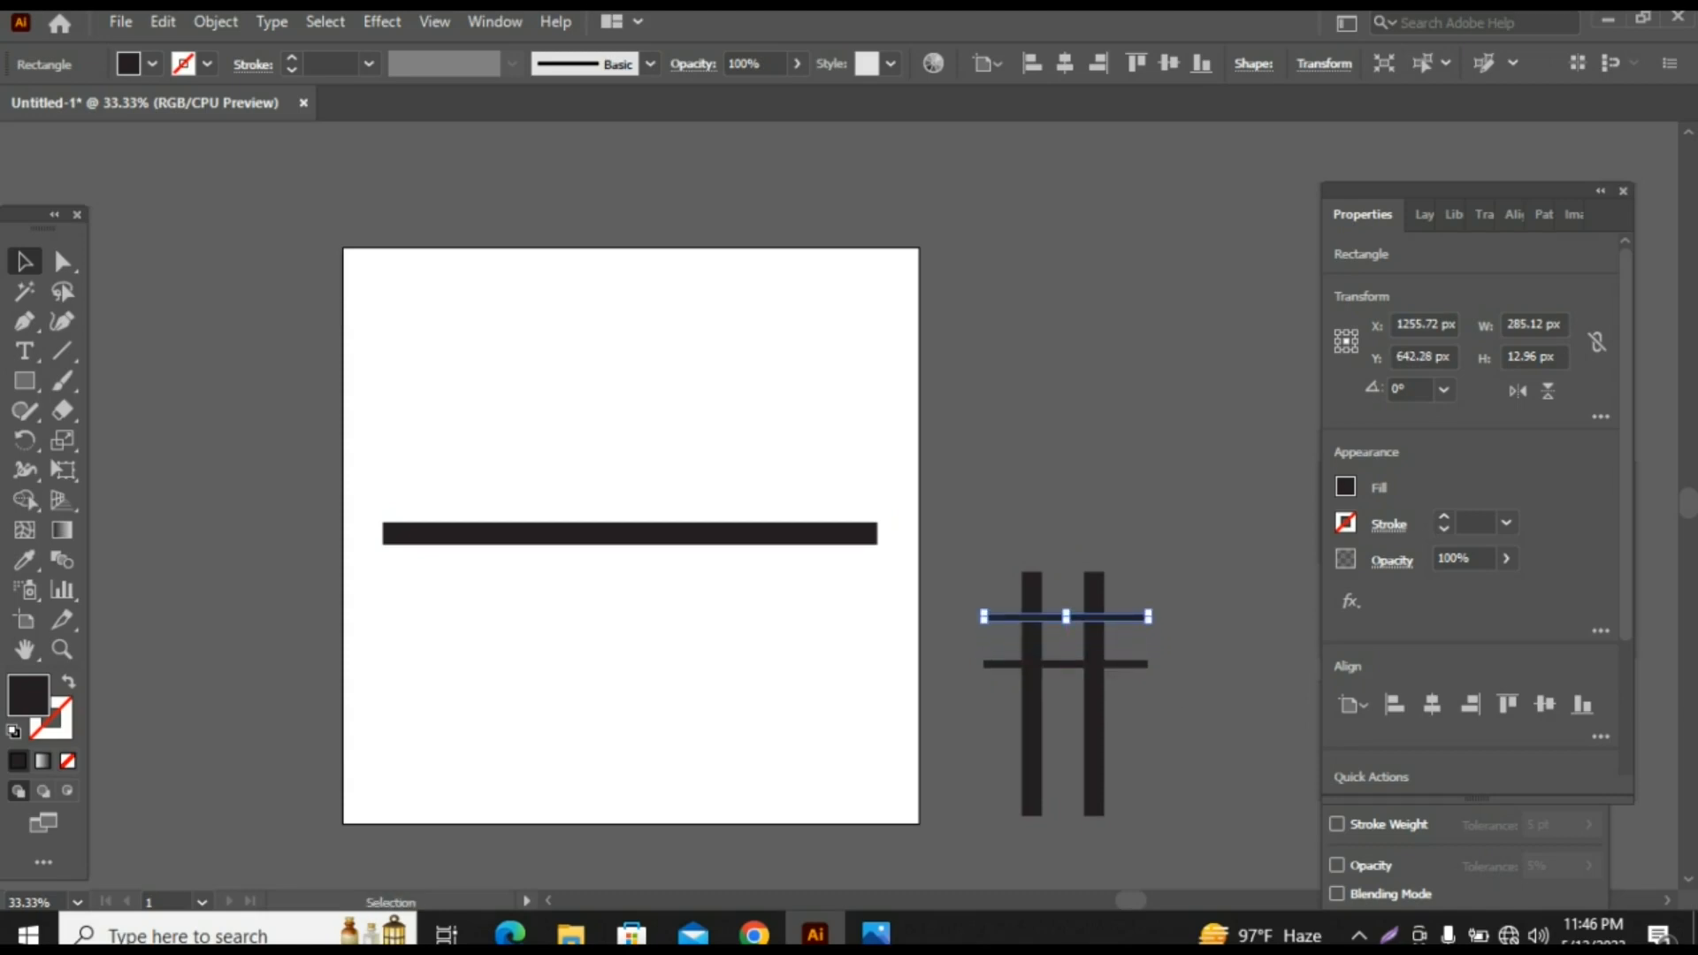
pyautogui.click(1210, 584)
# Step: Trim the crossbar ends that stick out on both sides of the vertical bars with the Shape Builder tool
pyautogui.moveTo(990, 873); pyautogui.dragTo(990, 872)
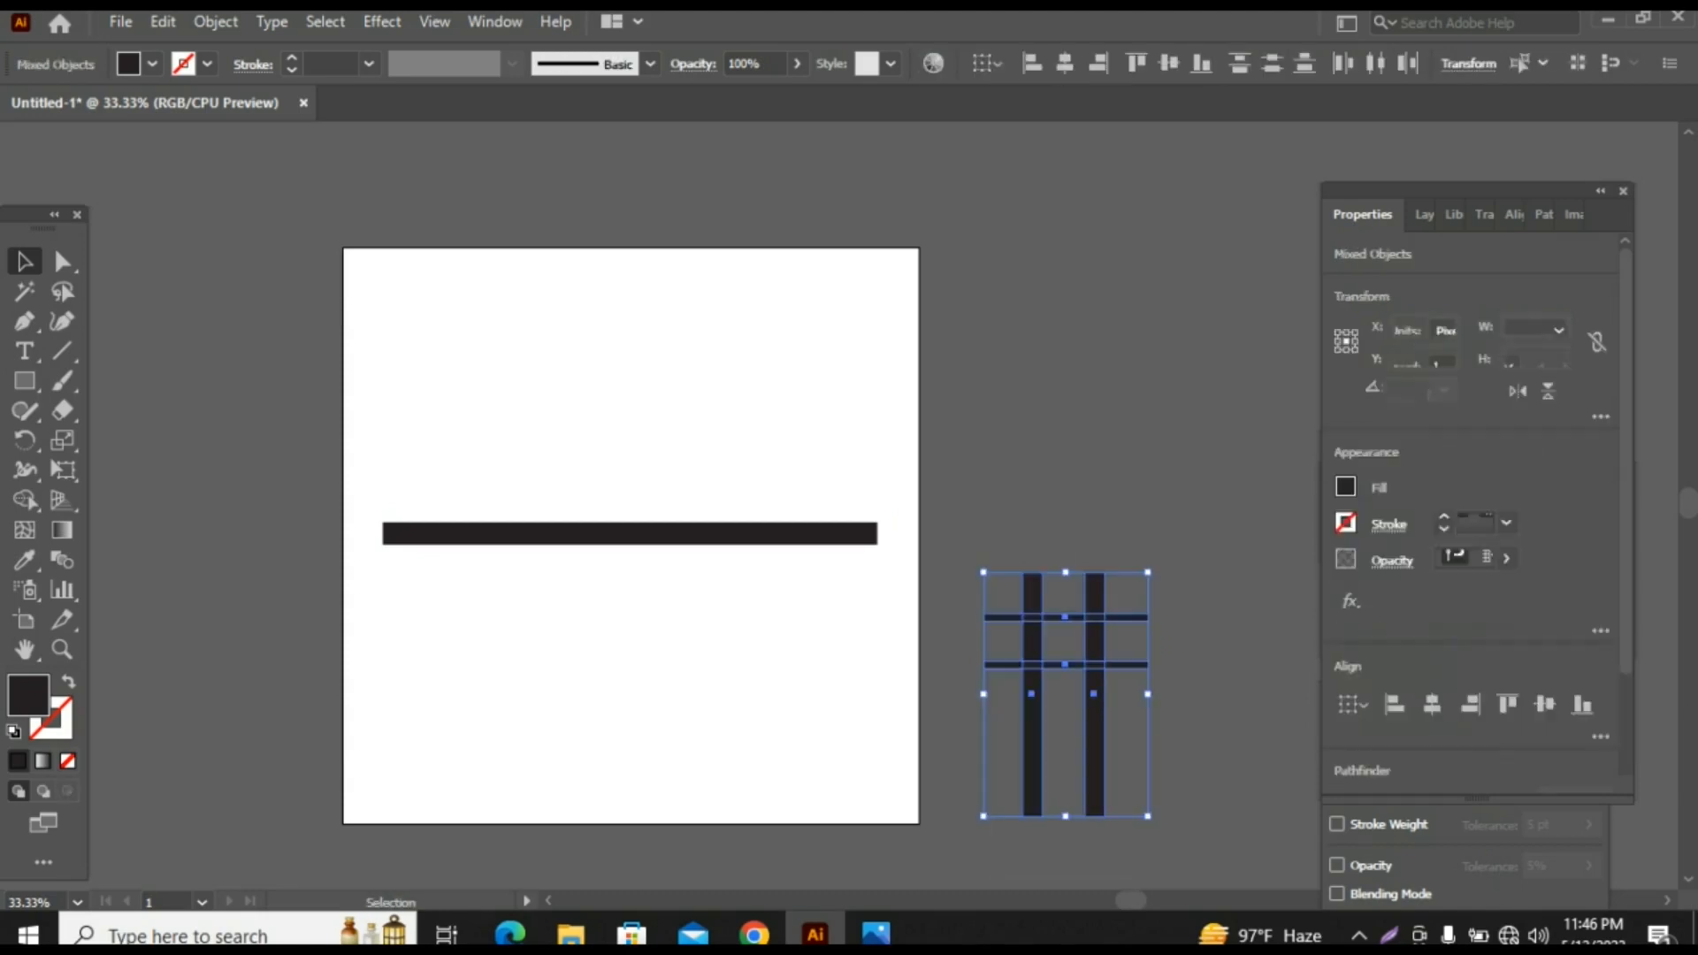
pyautogui.click(26, 500)
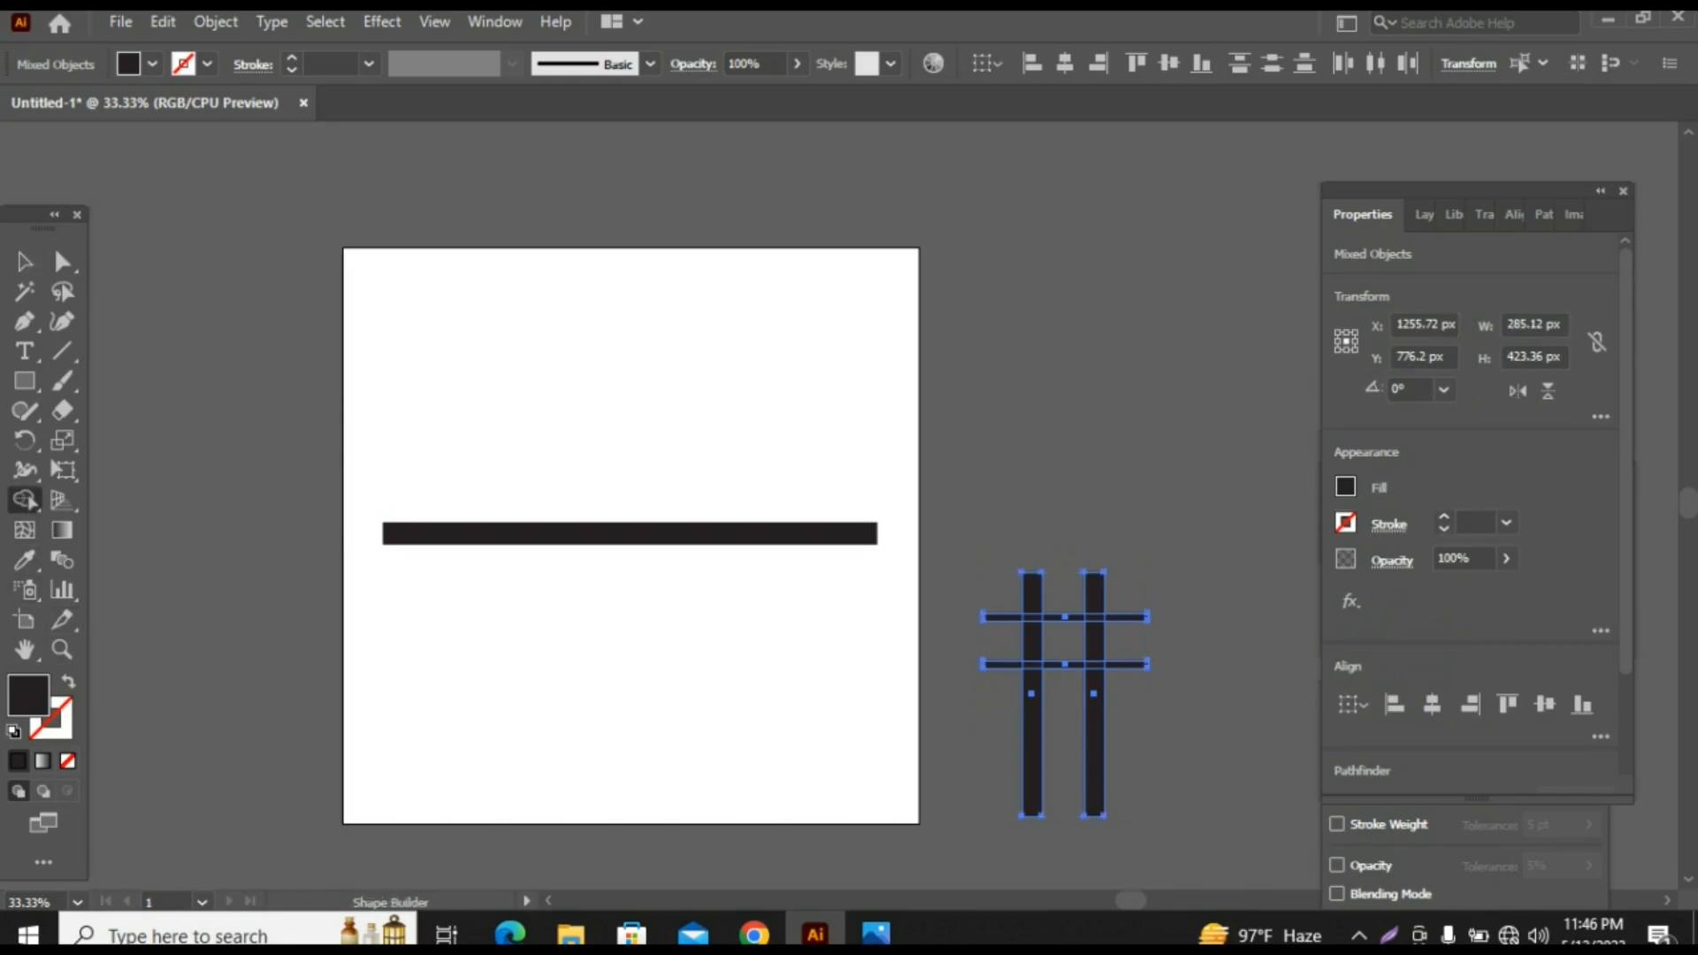
pyautogui.moveTo(1003, 565); pyautogui.dragTo(1000, 724)
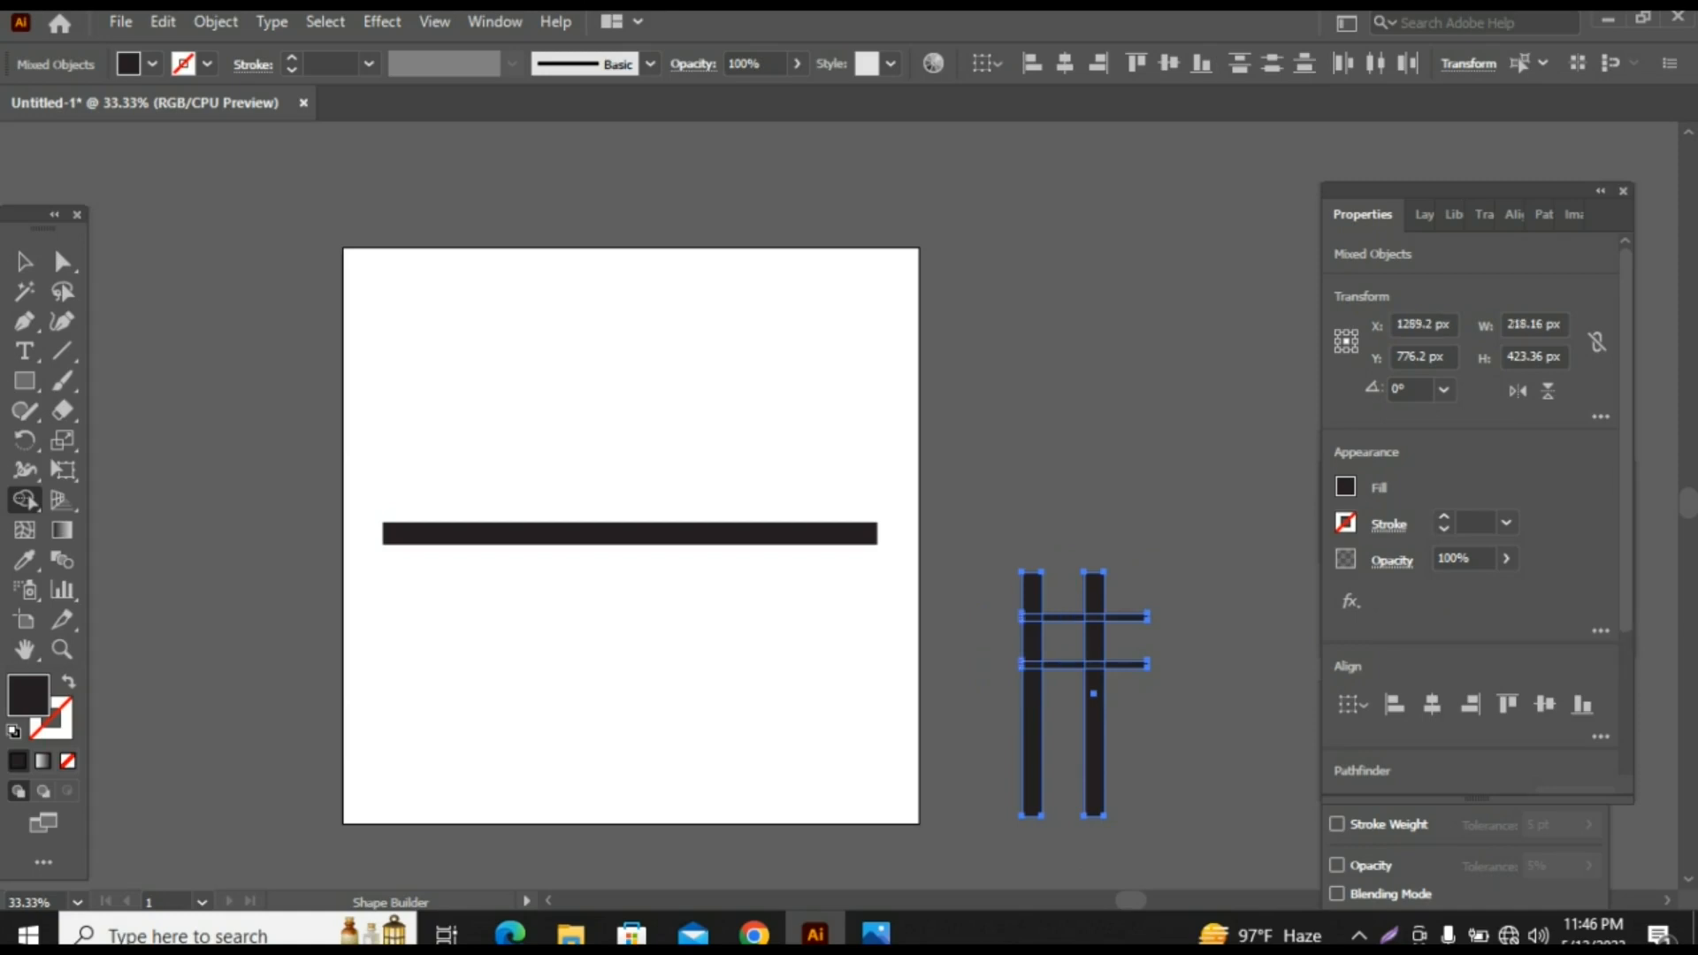
pyautogui.moveTo(1125, 564); pyautogui.dragTo(1125, 726)
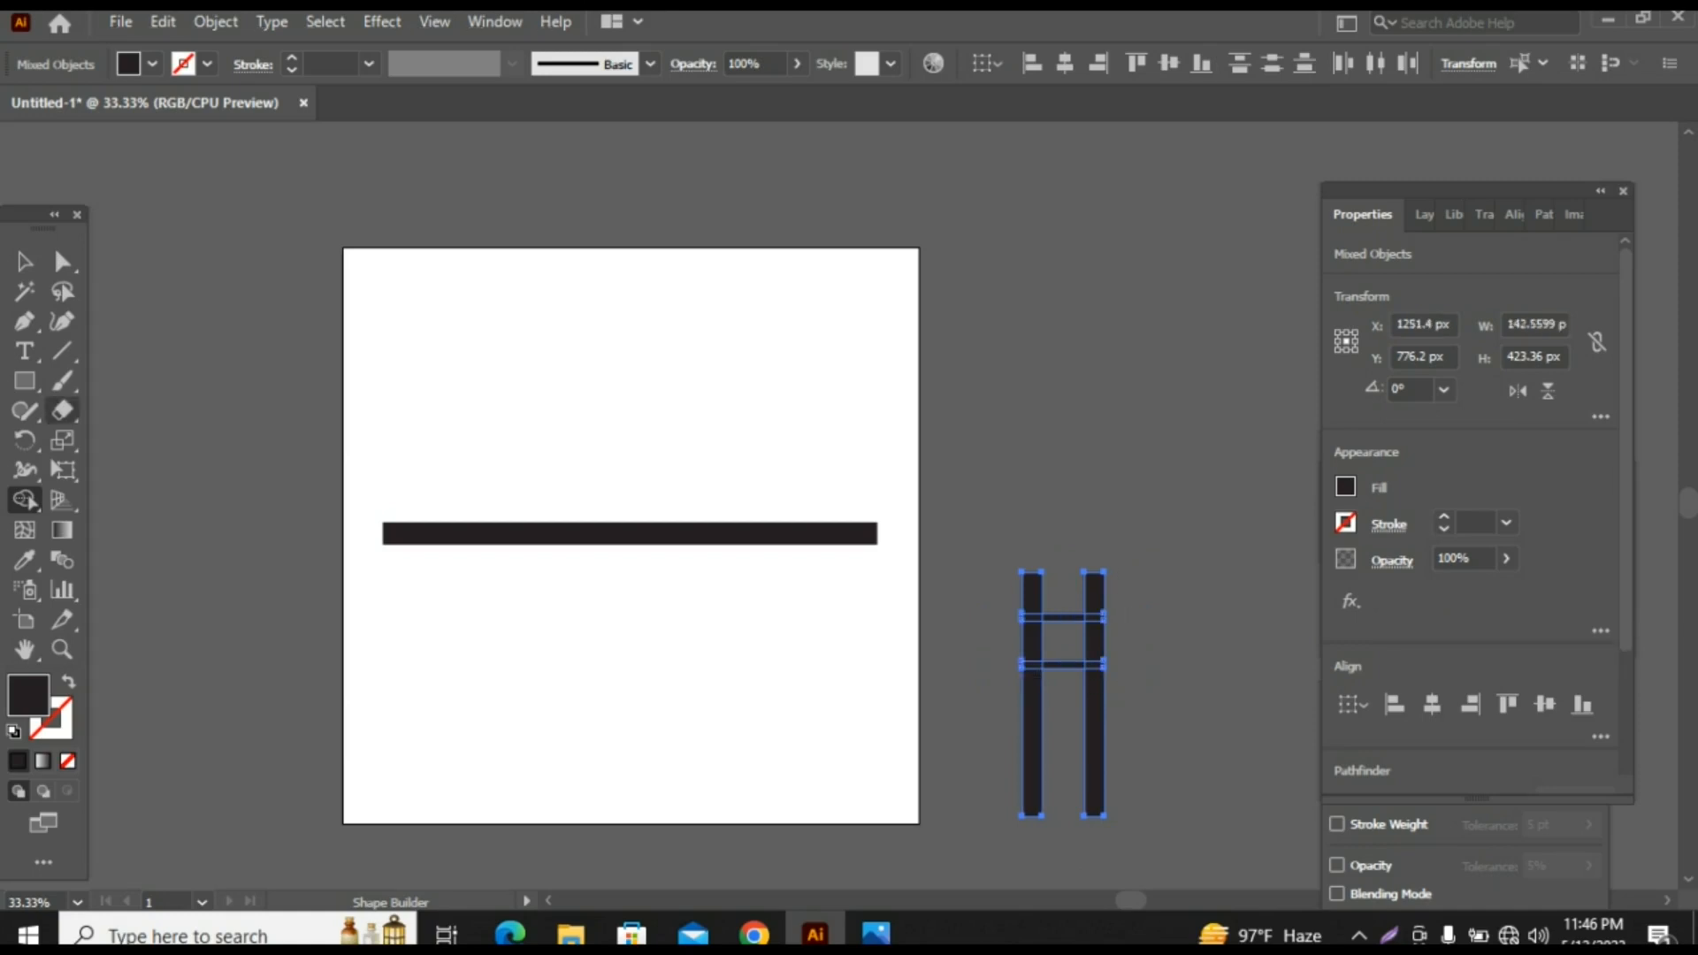
pyautogui.click(24, 262)
pyautogui.click(1168, 566)
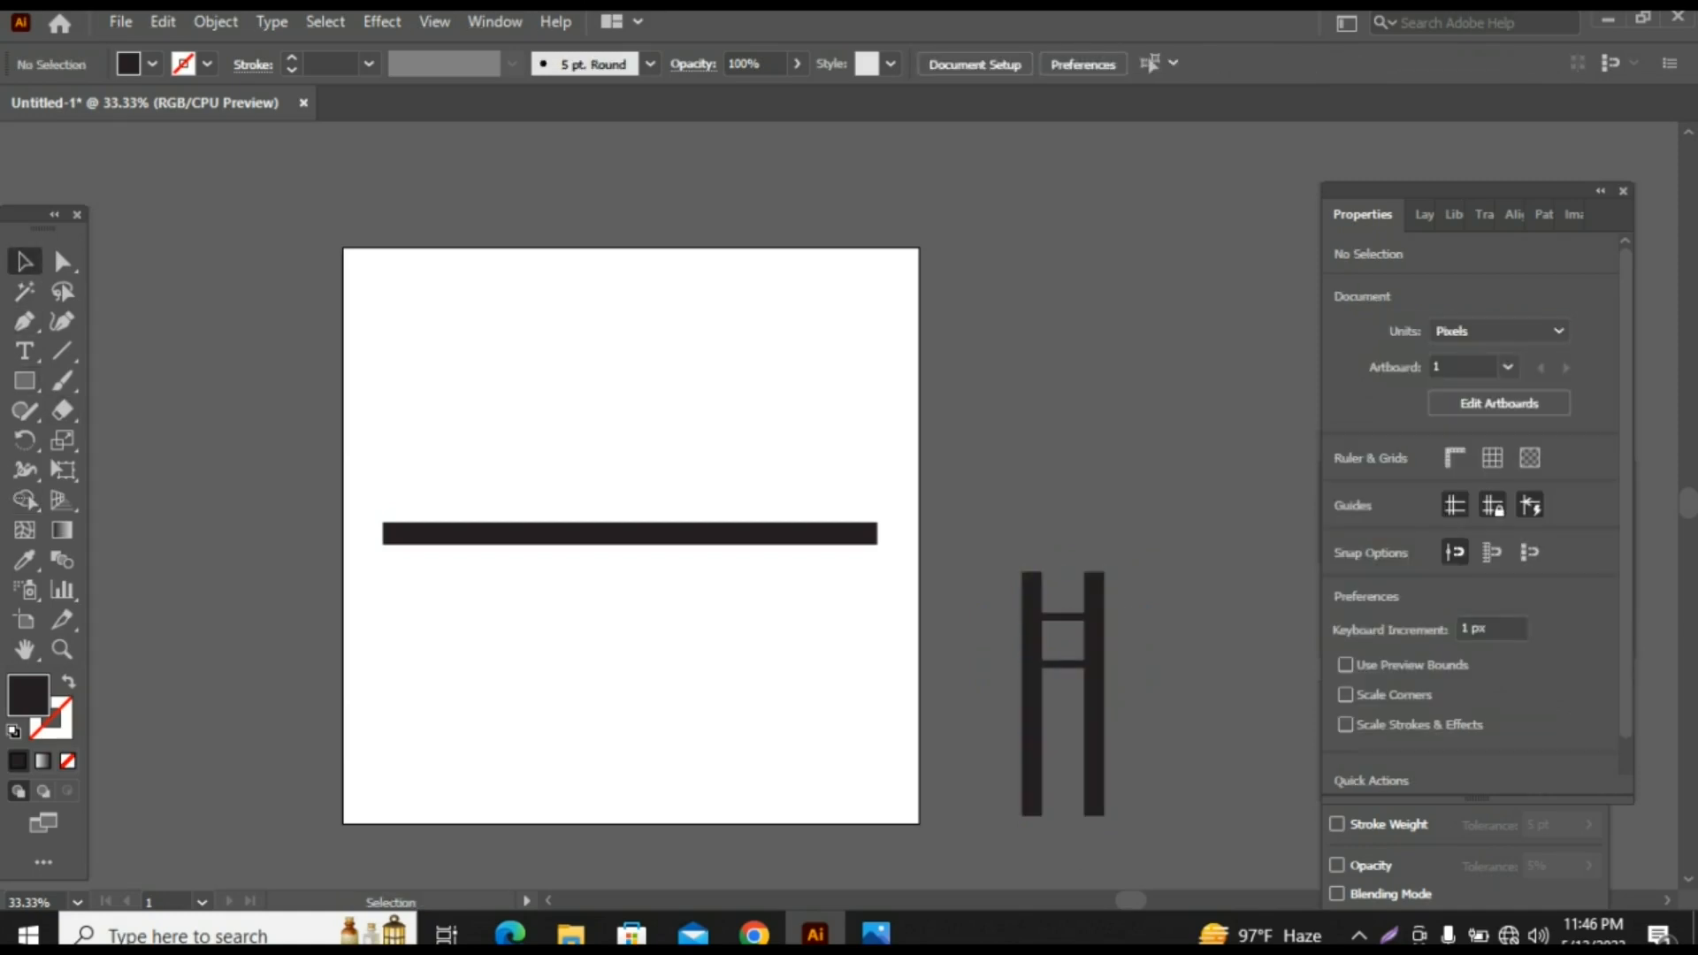
# Step: Group the vertical bars and crossbars into one tower and place it over the left part of the horizontal bar
pyautogui.moveTo(987, 528); pyautogui.dragTo(1102, 820)
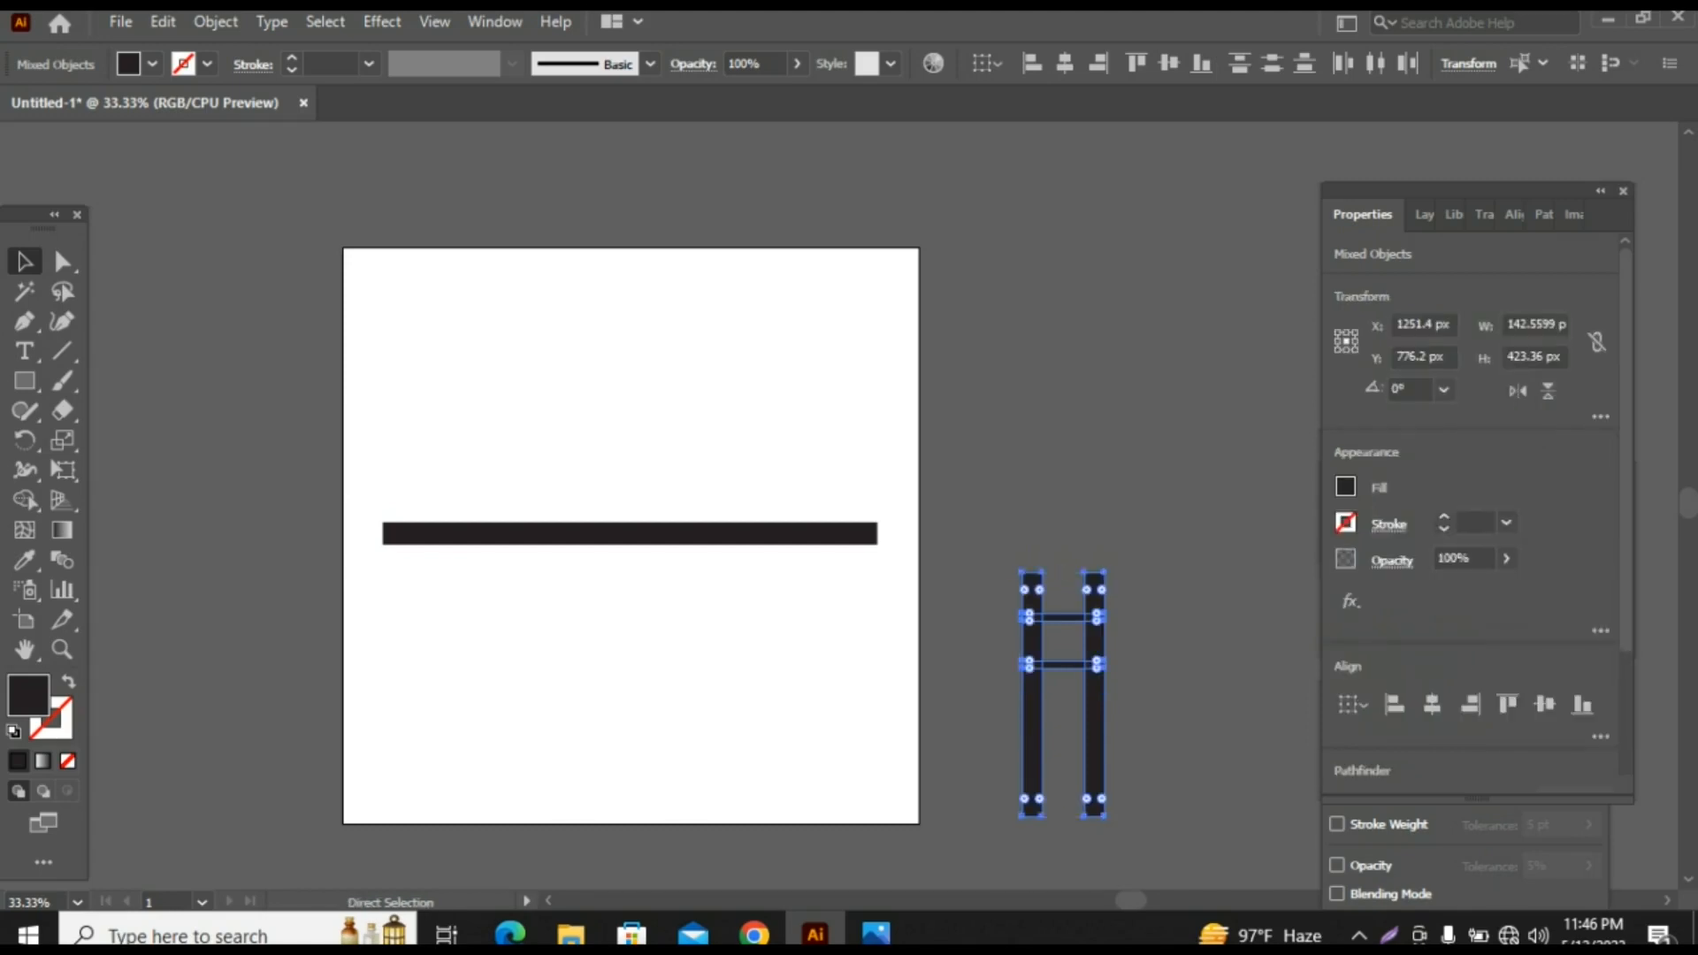
pyautogui.hotkey('ctrl', 'g')
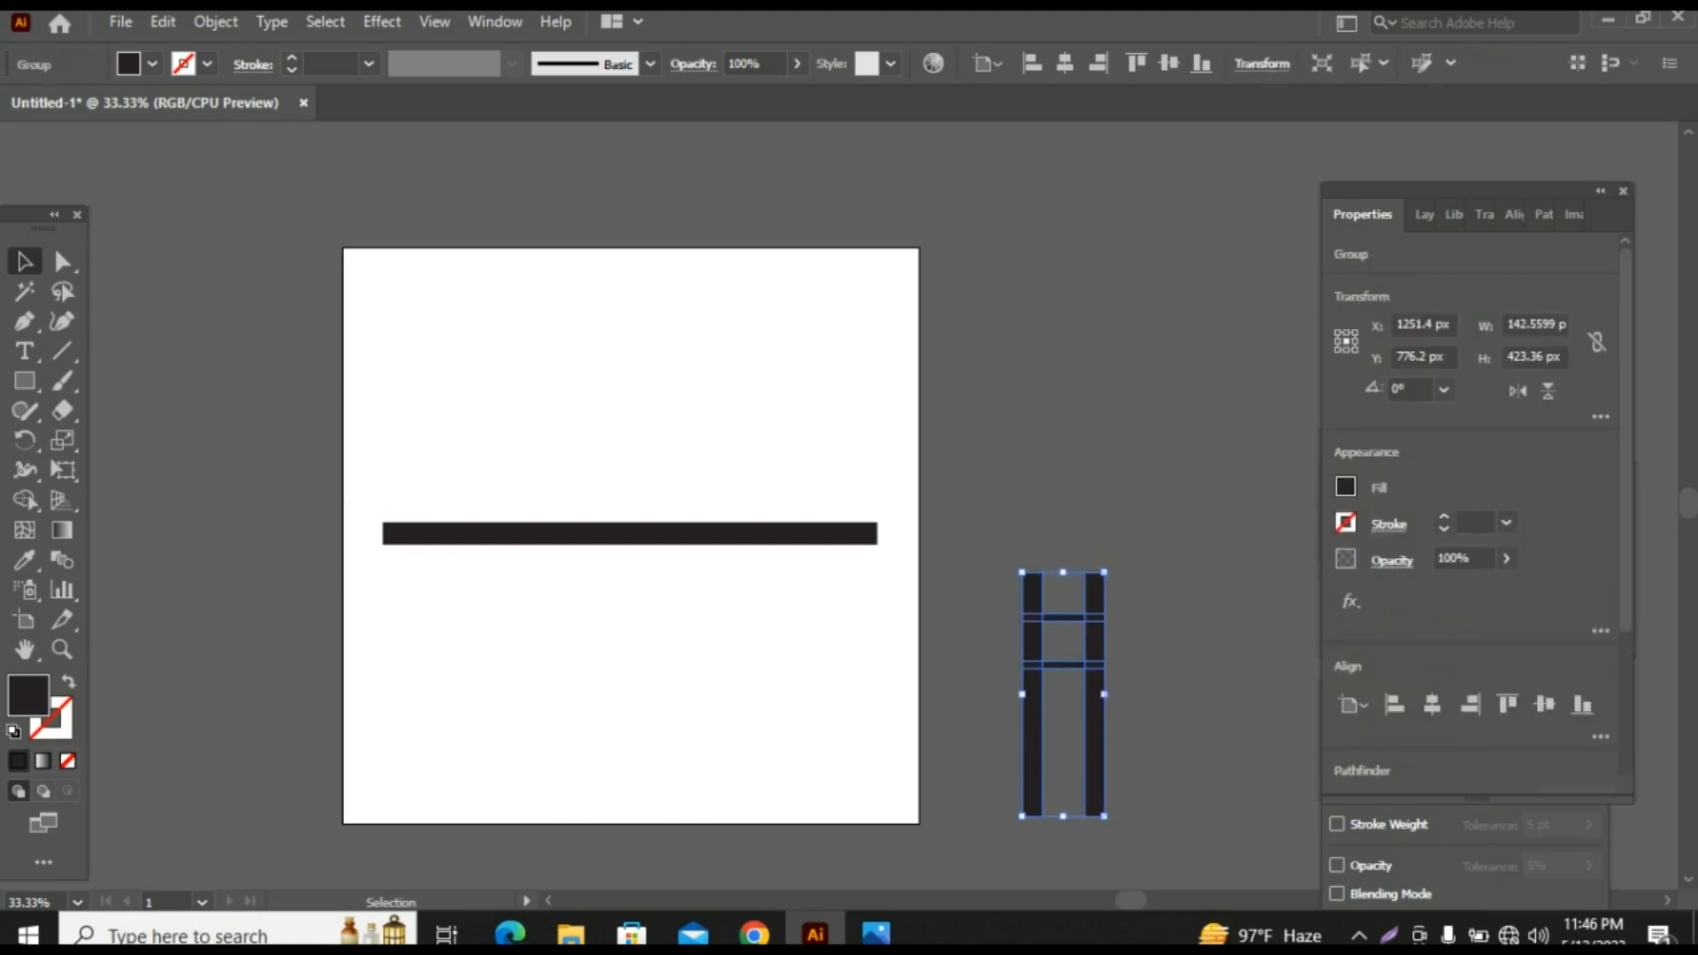
pyautogui.moveTo(1065, 816); pyautogui.dragTo(477, 618)
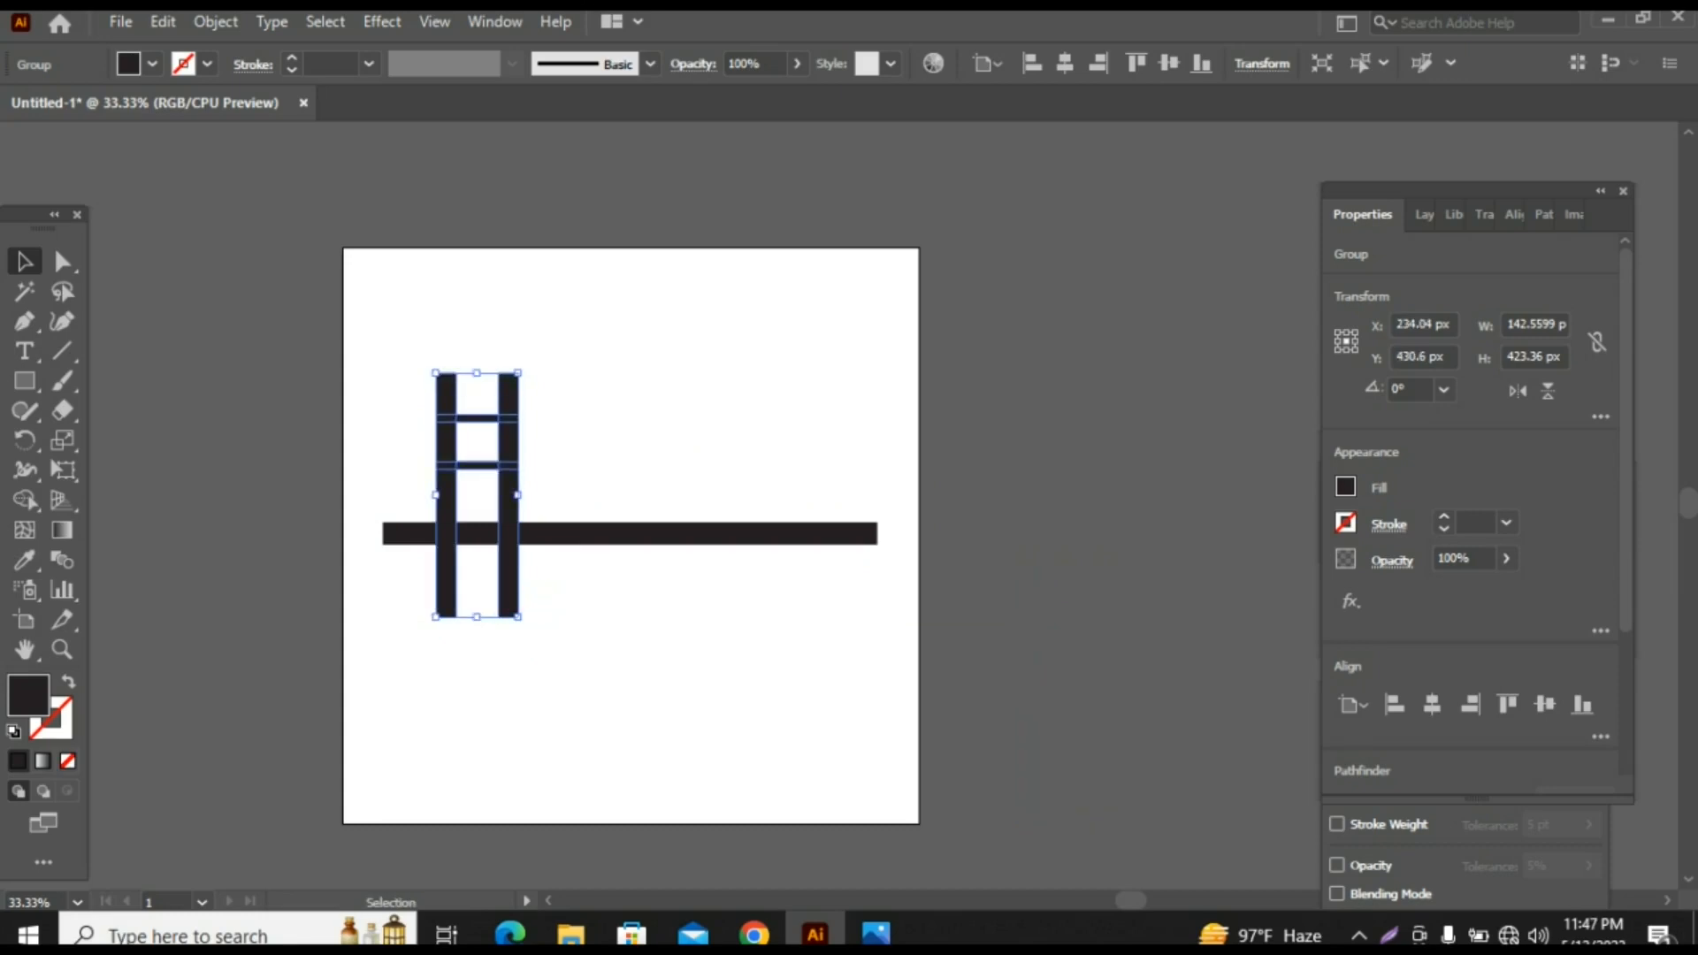
# Step: Duplicate the tower onto the right part of the bar, align both towers vertically, and center the grouped pair horizontally on the artboard
pyautogui.moveTo(508, 575); pyautogui.dragTo(791, 582)
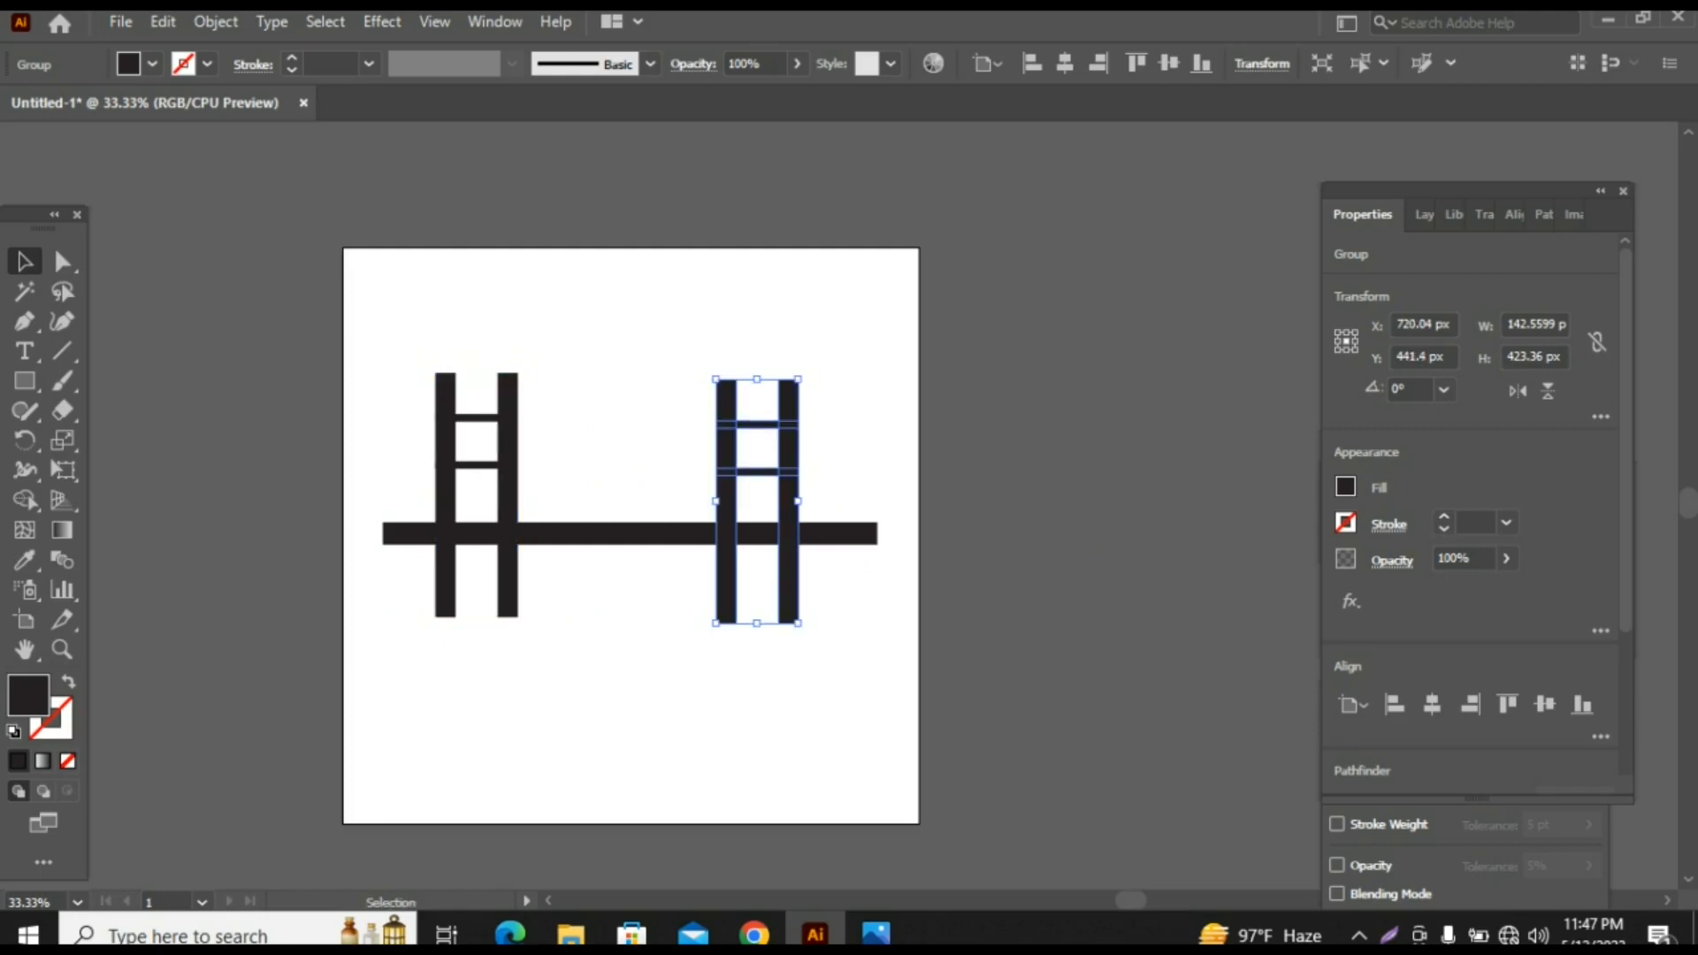
pyautogui.moveTo(398, 573); pyautogui.dragTo(916, 663)
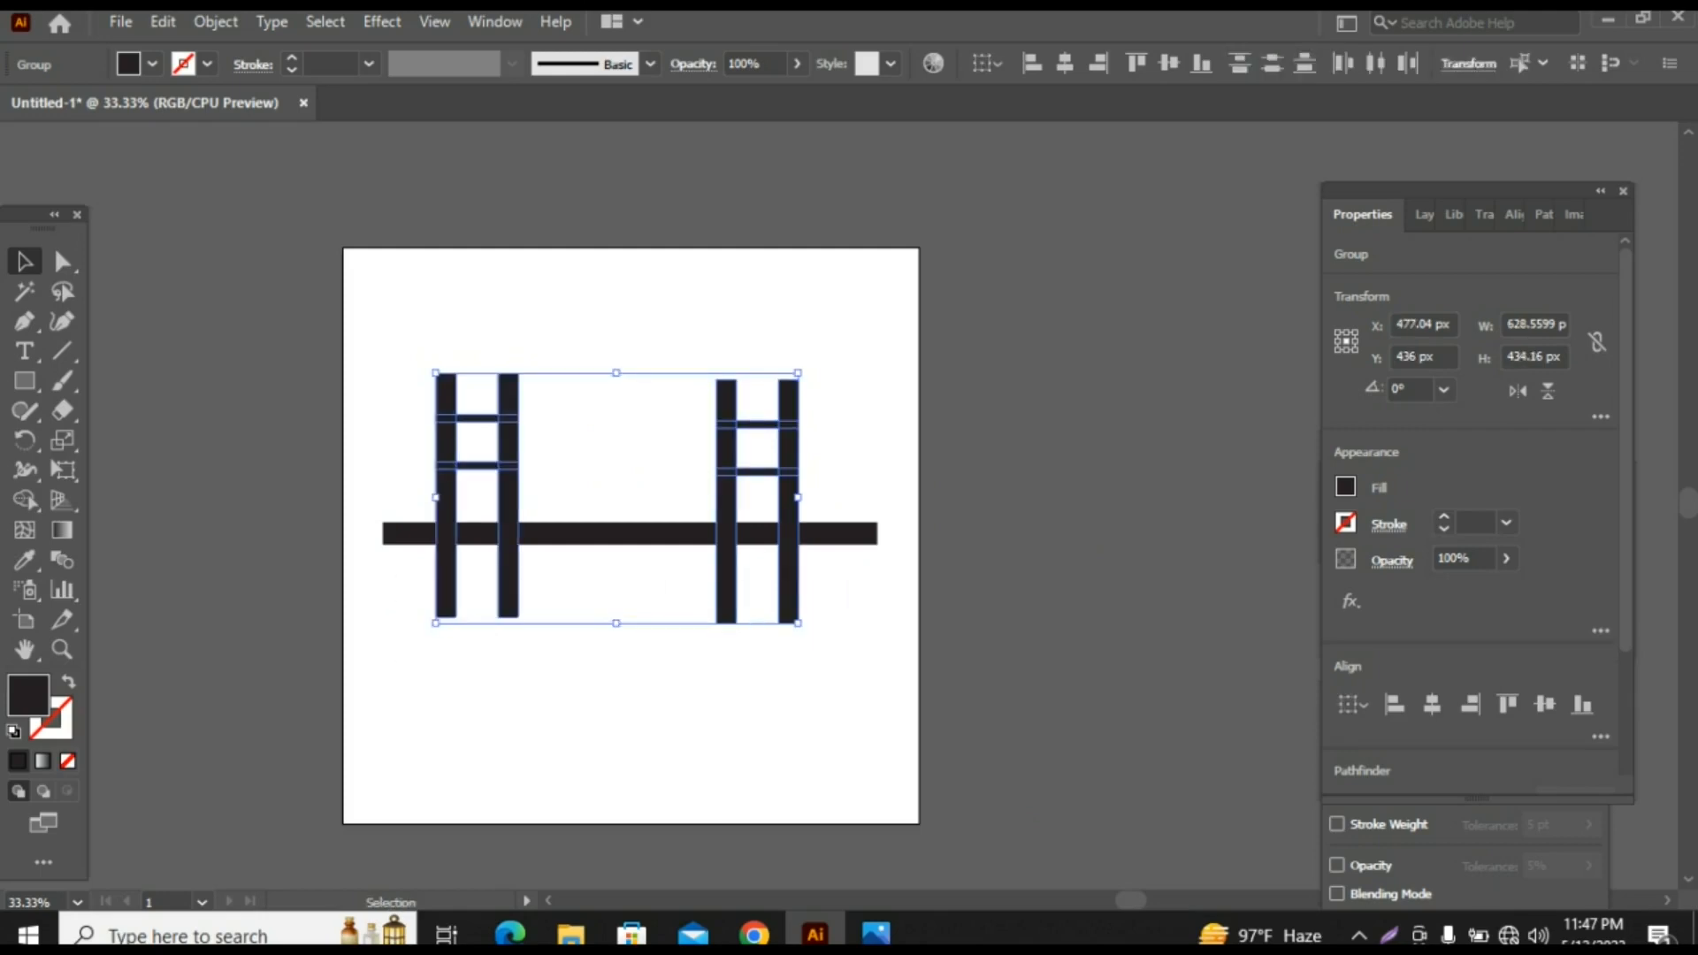
pyautogui.click(1546, 705)
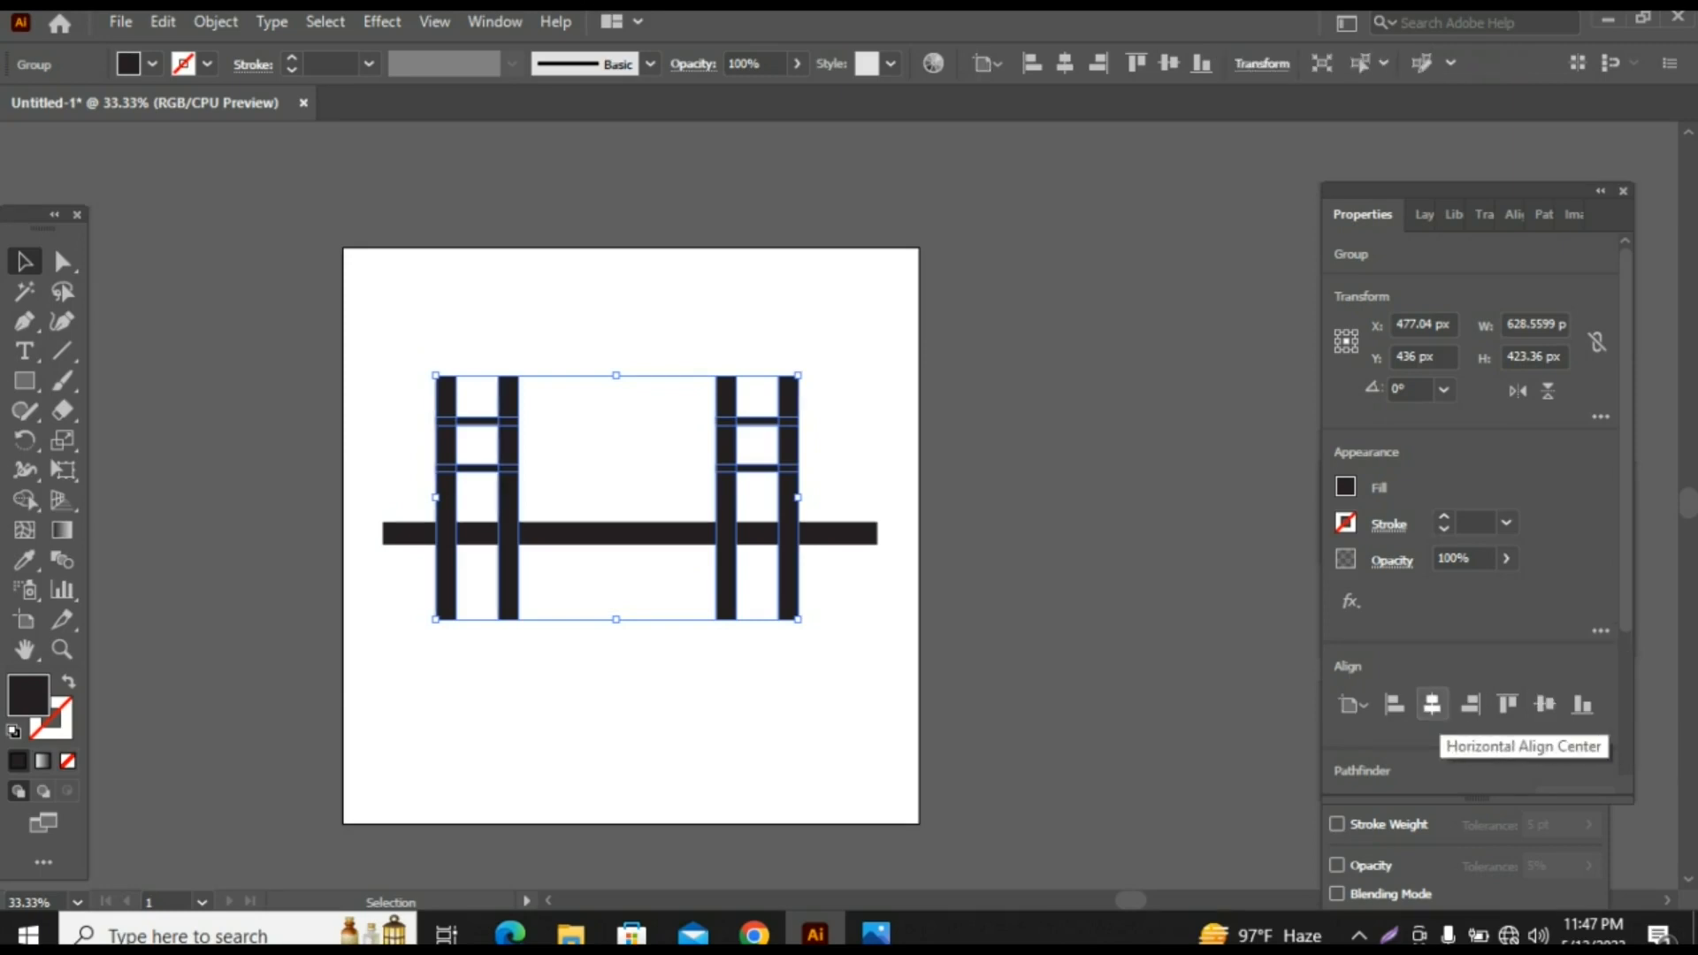
pyautogui.click(1432, 705)
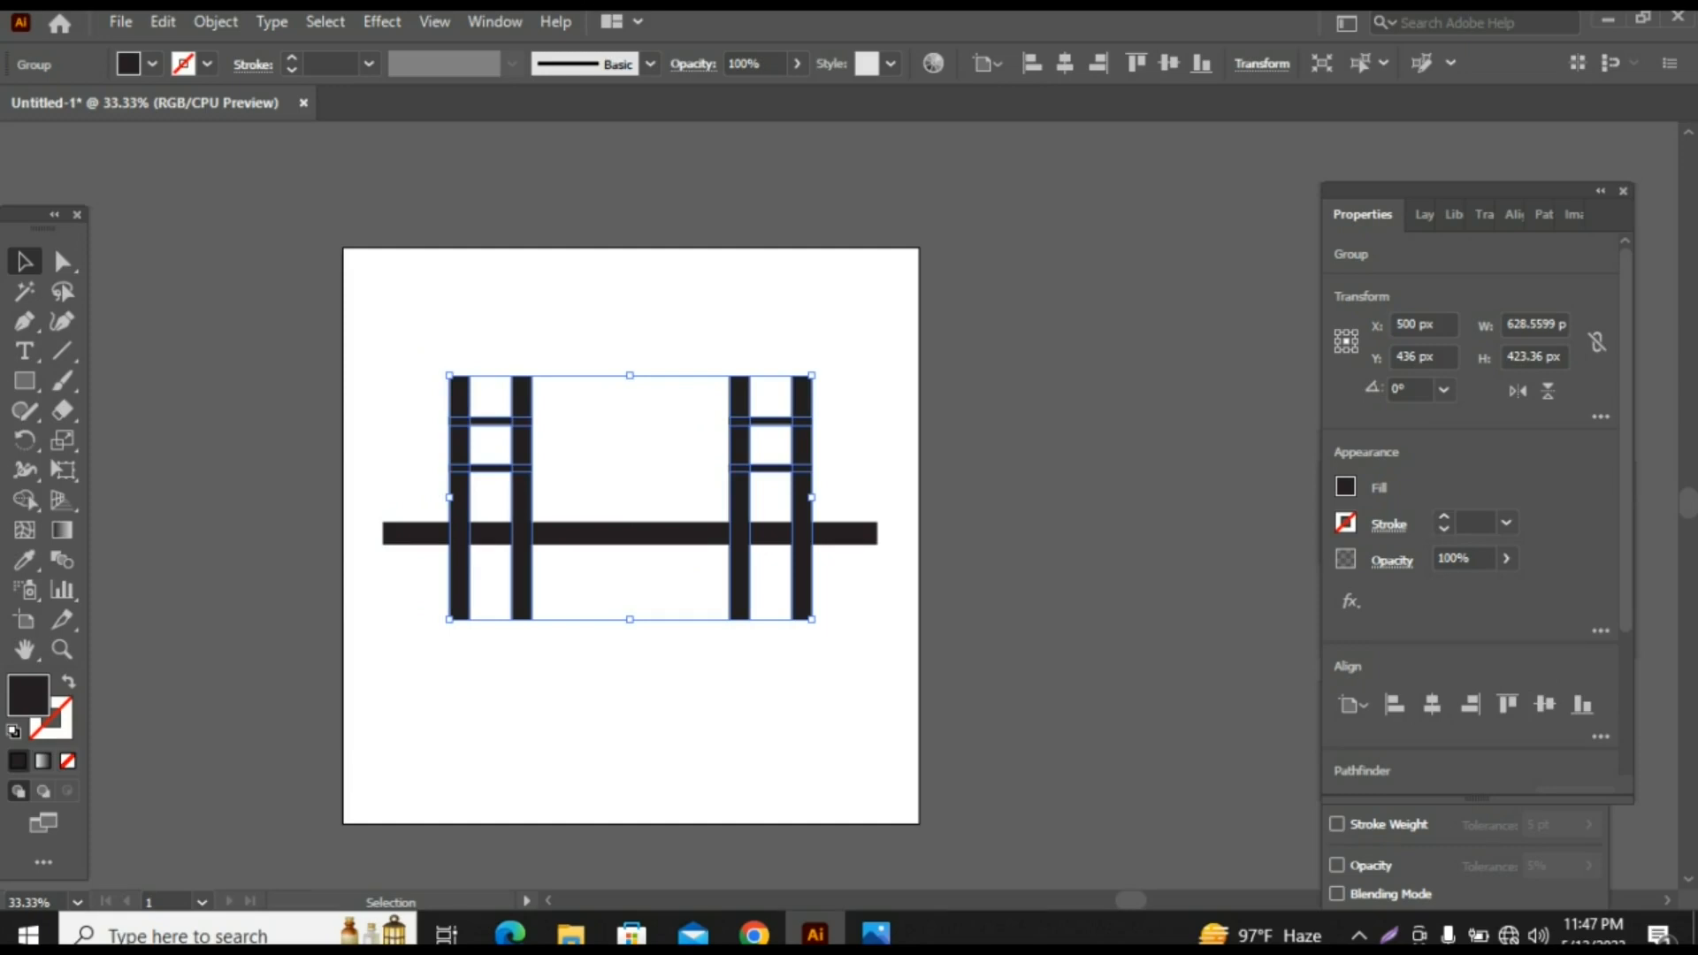
pyautogui.click(217, 425)
# Step: Draw a rounded rectangle base about 235 by 99 px under the left tower and copy it under the right tower
pyautogui.rightClick(25, 381)
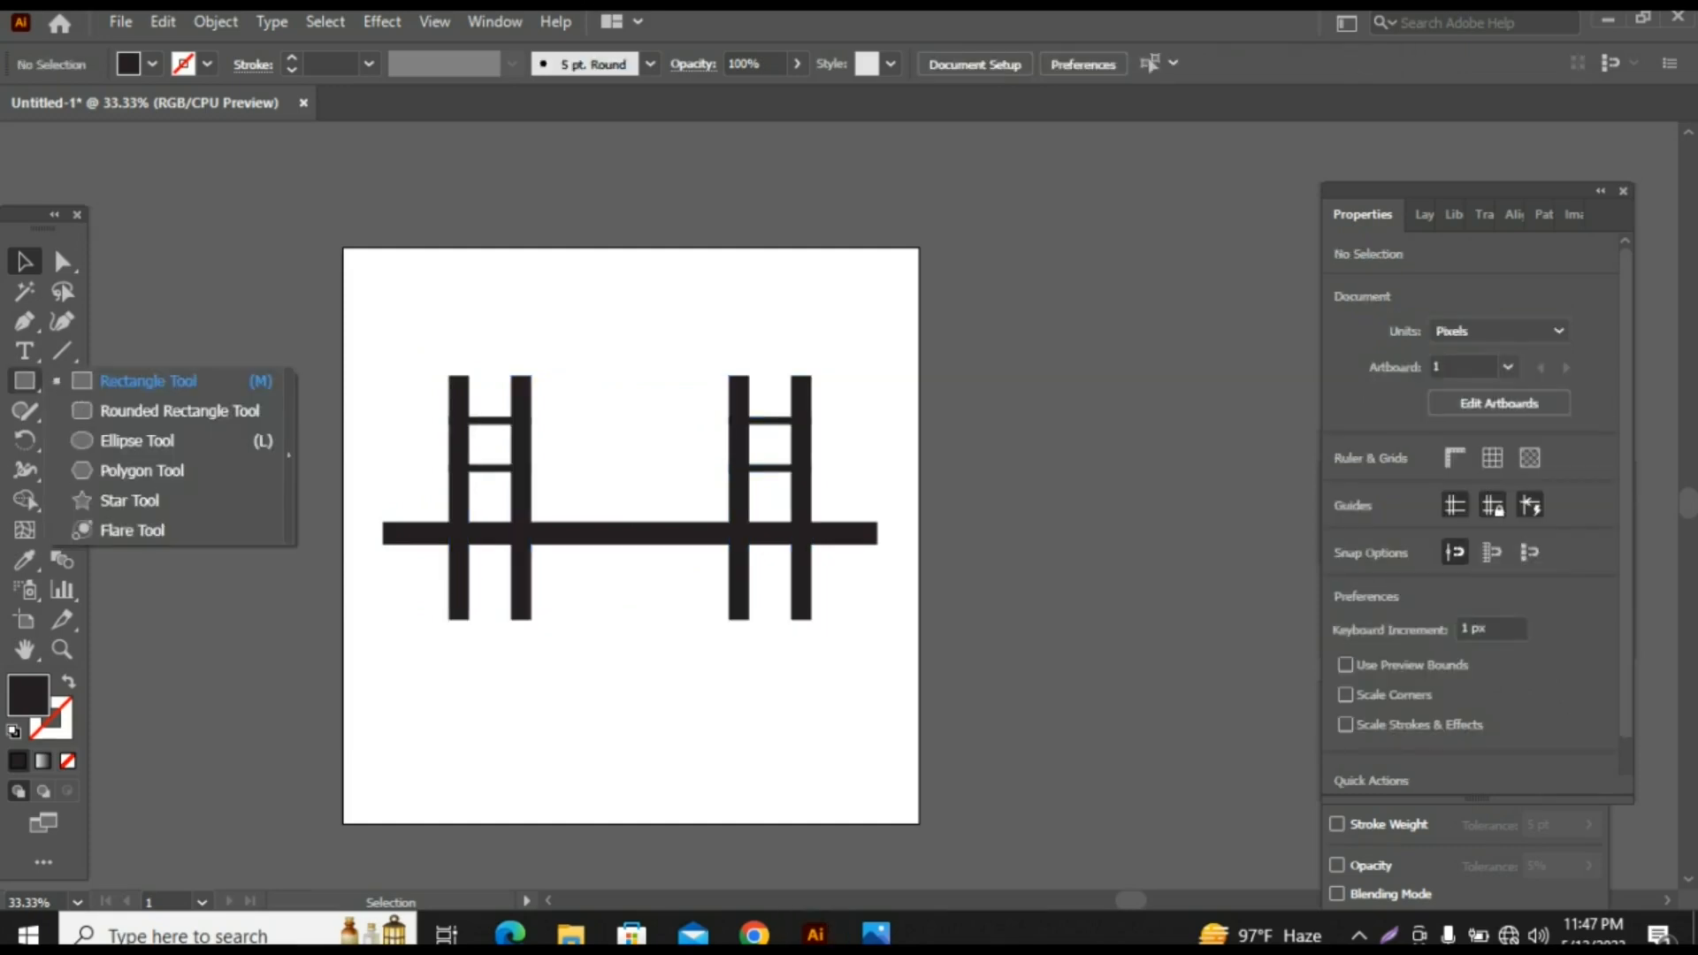
pyautogui.click(168, 410)
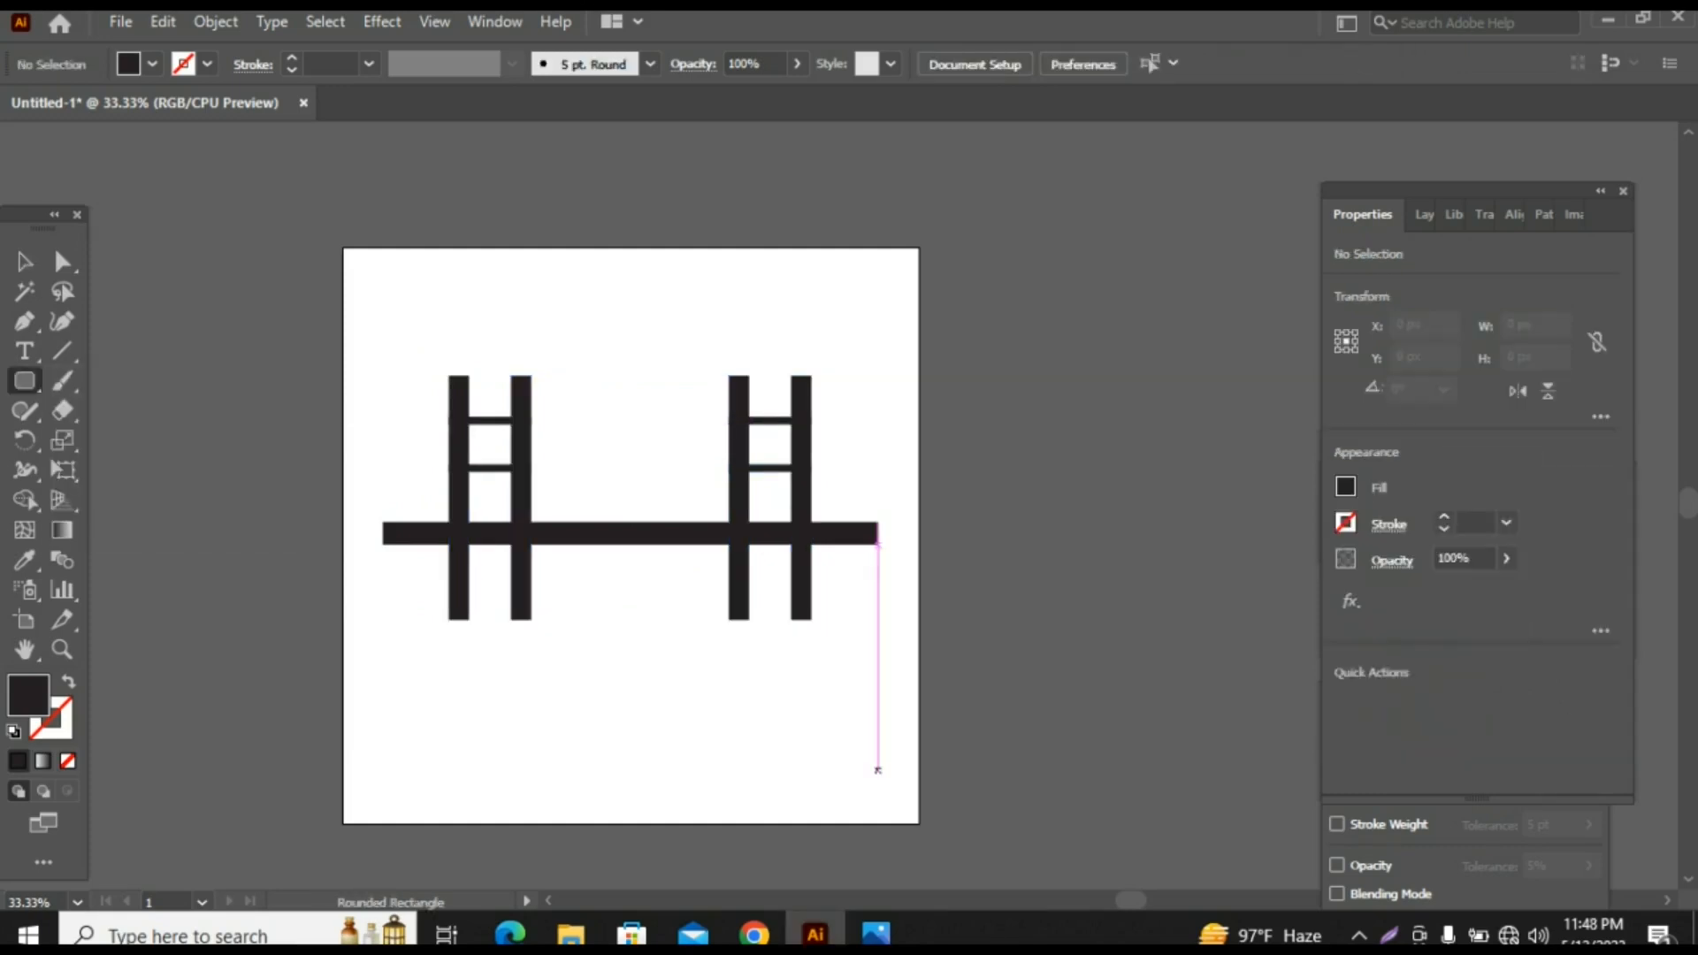
pyautogui.moveTo(420, 606); pyautogui.dragTo(555, 662)
pyautogui.press('v')
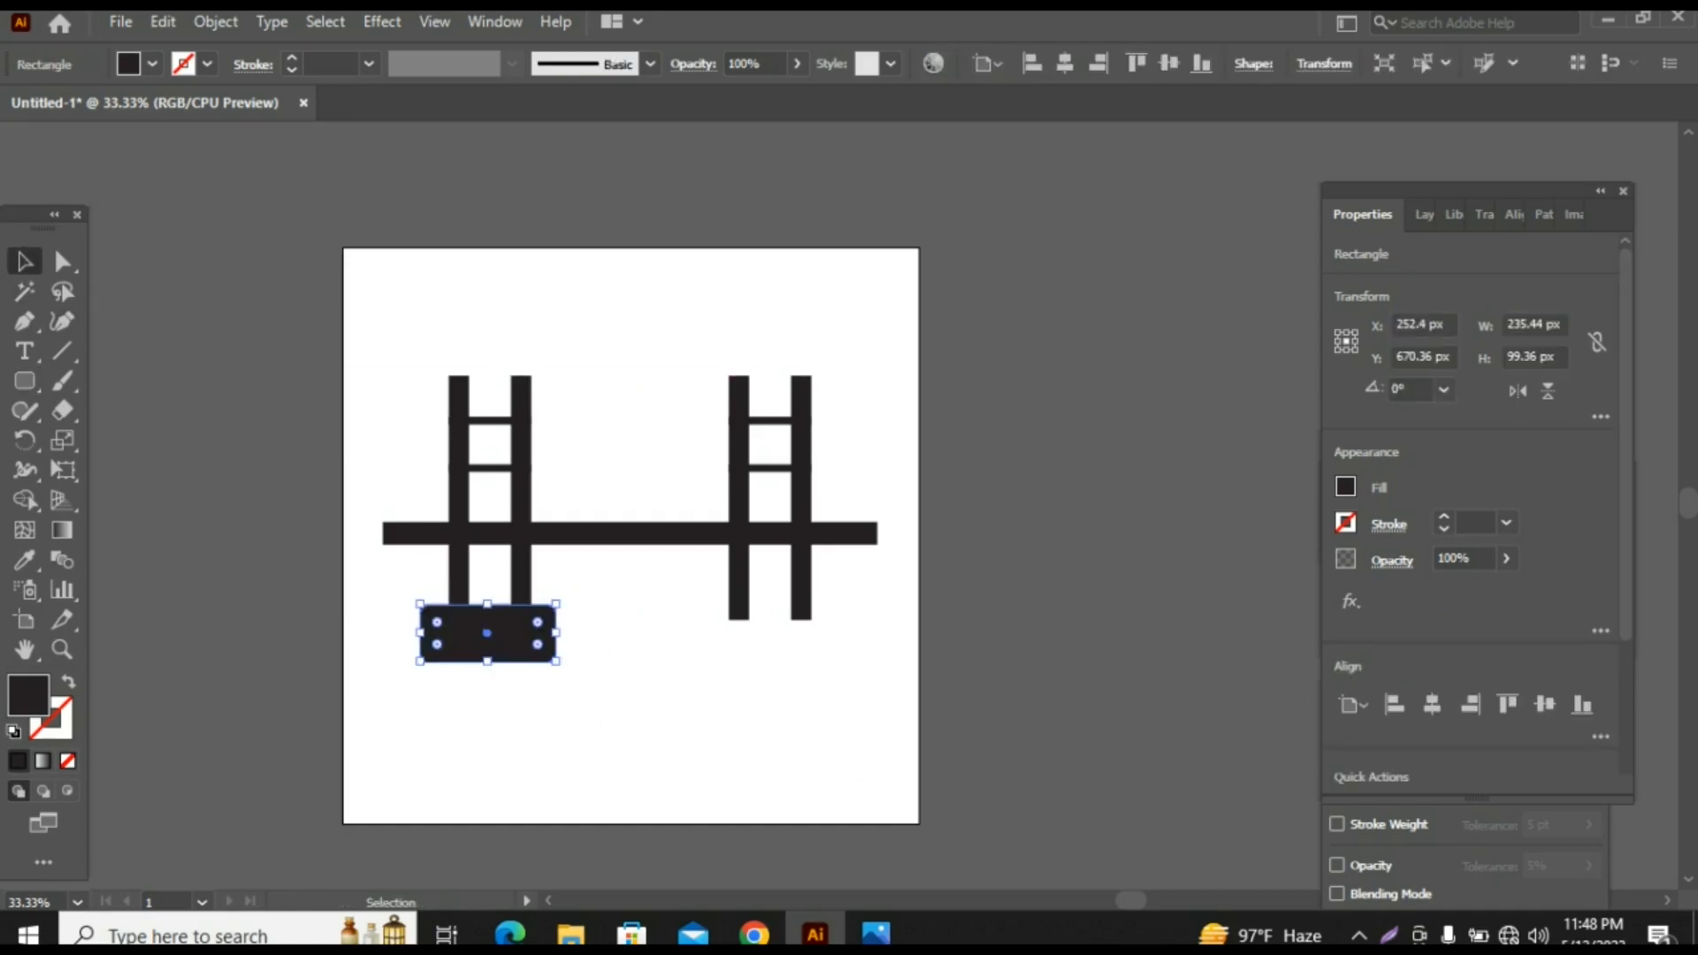
pyautogui.click(398, 584)
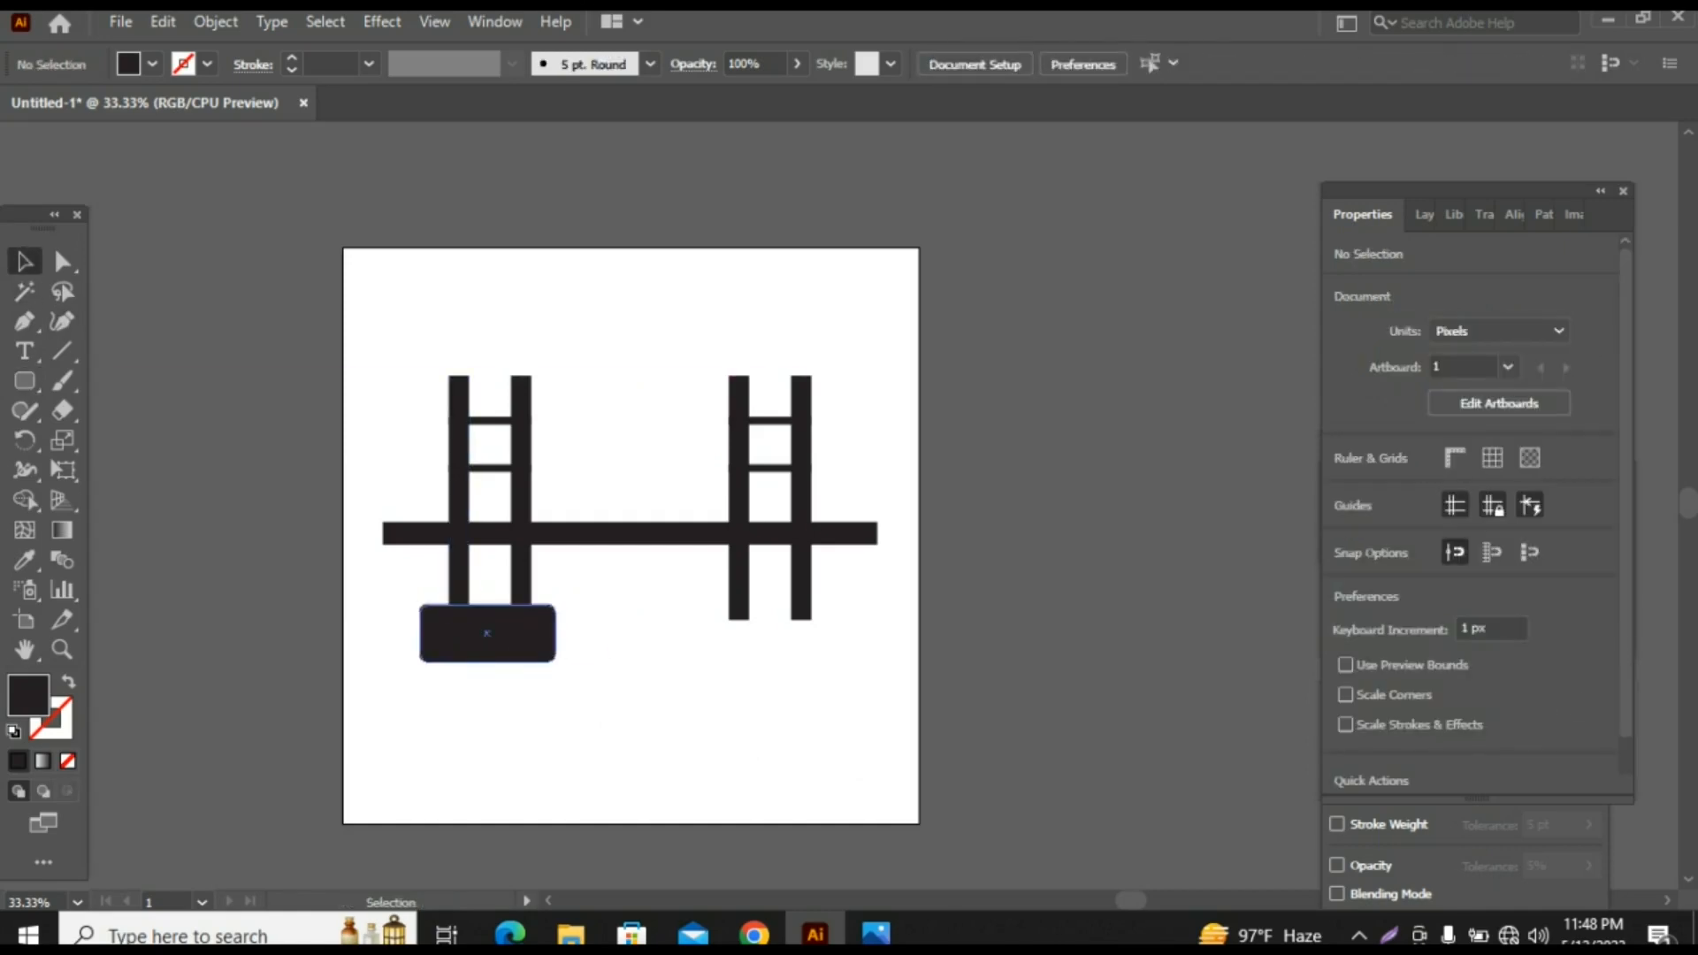
pyautogui.moveTo(487, 633); pyautogui.dragTo(771, 634)
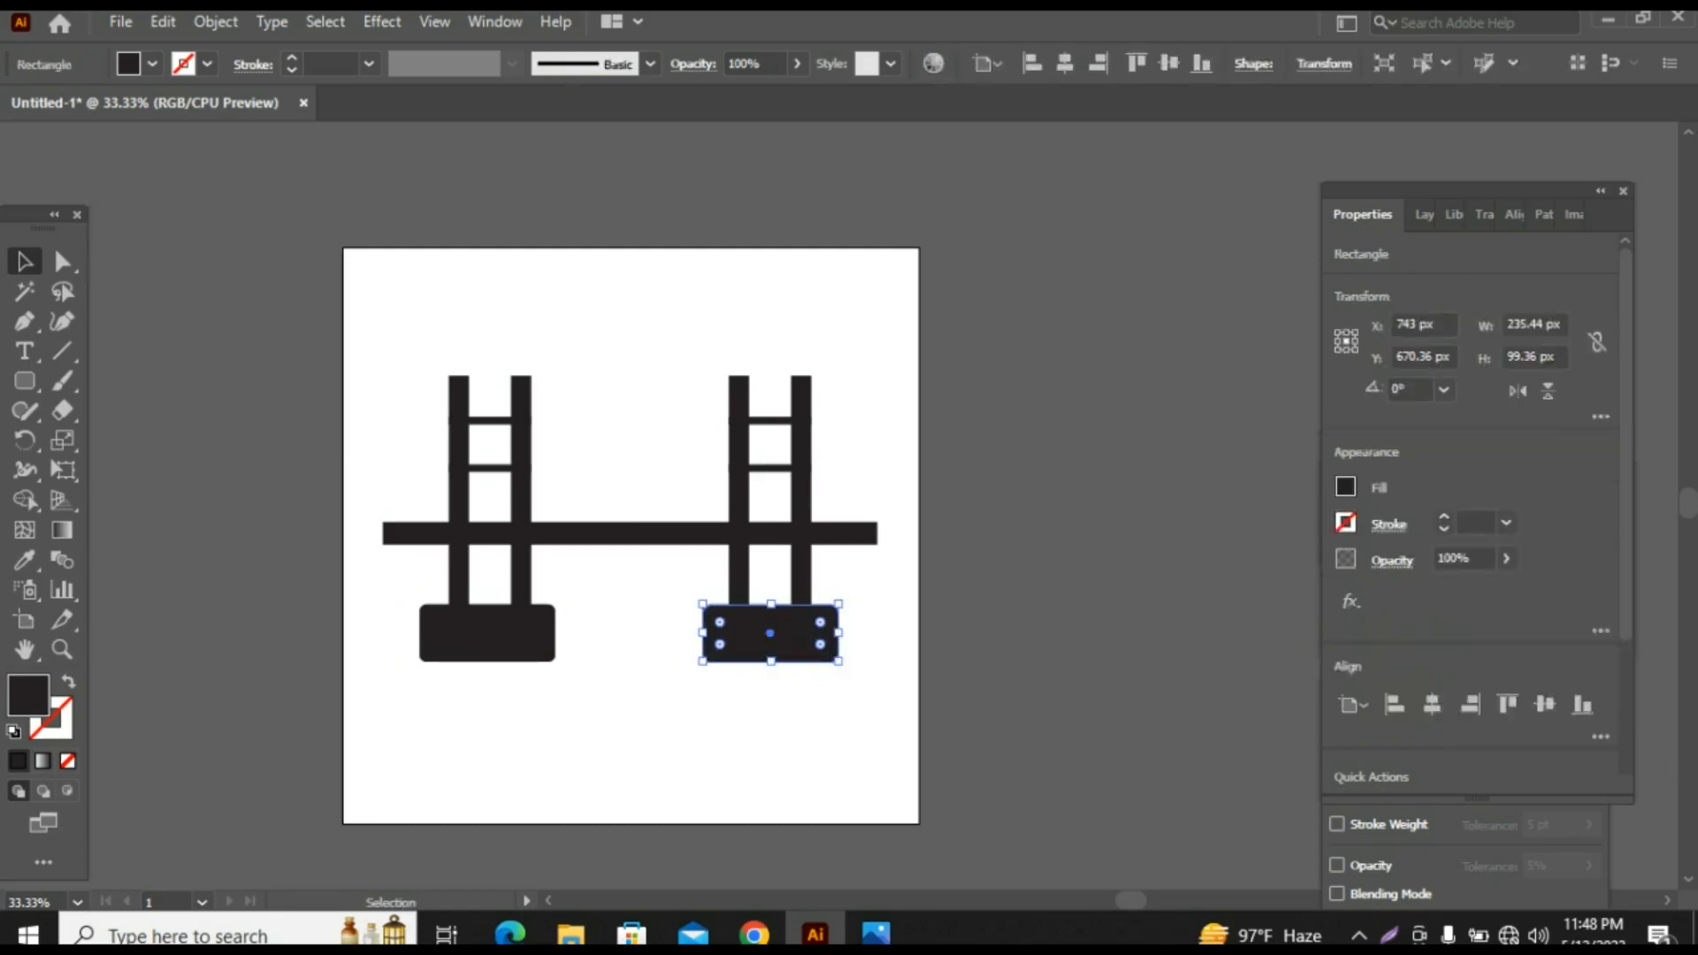
pyautogui.click(637, 725)
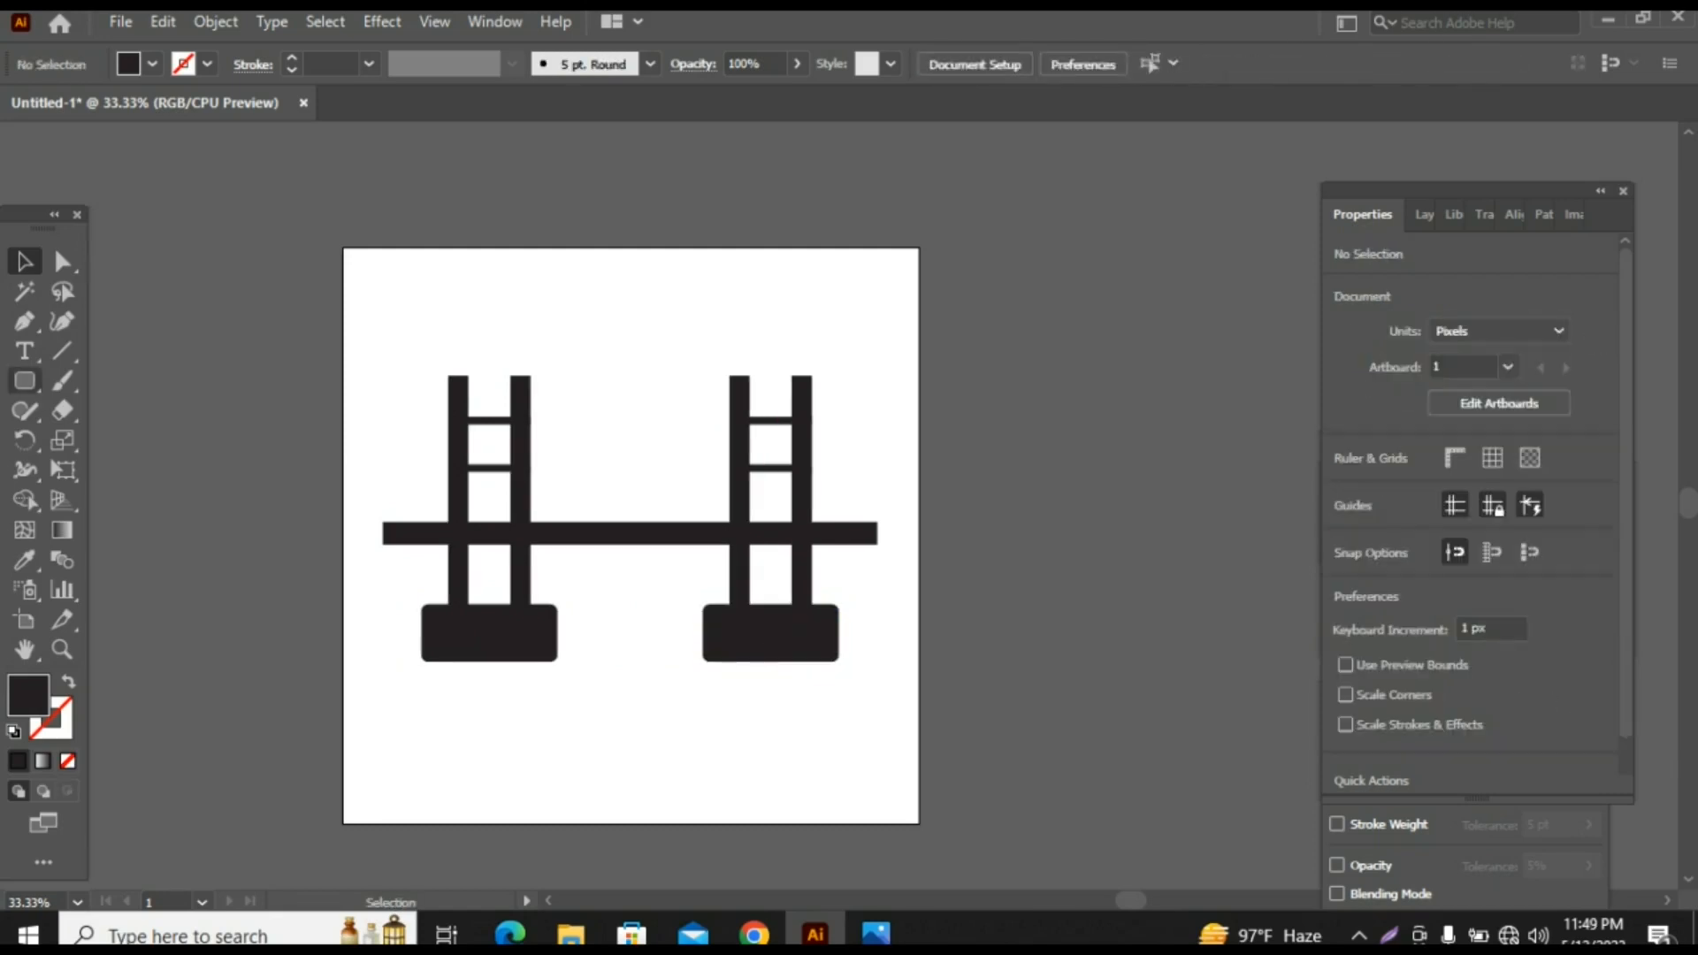
# Step: Draw a thin horizontal rectangle about 858 by 9 px across both towers near their tops, matching the deck's length
pyautogui.click(25, 381)
pyautogui.click(149, 381)
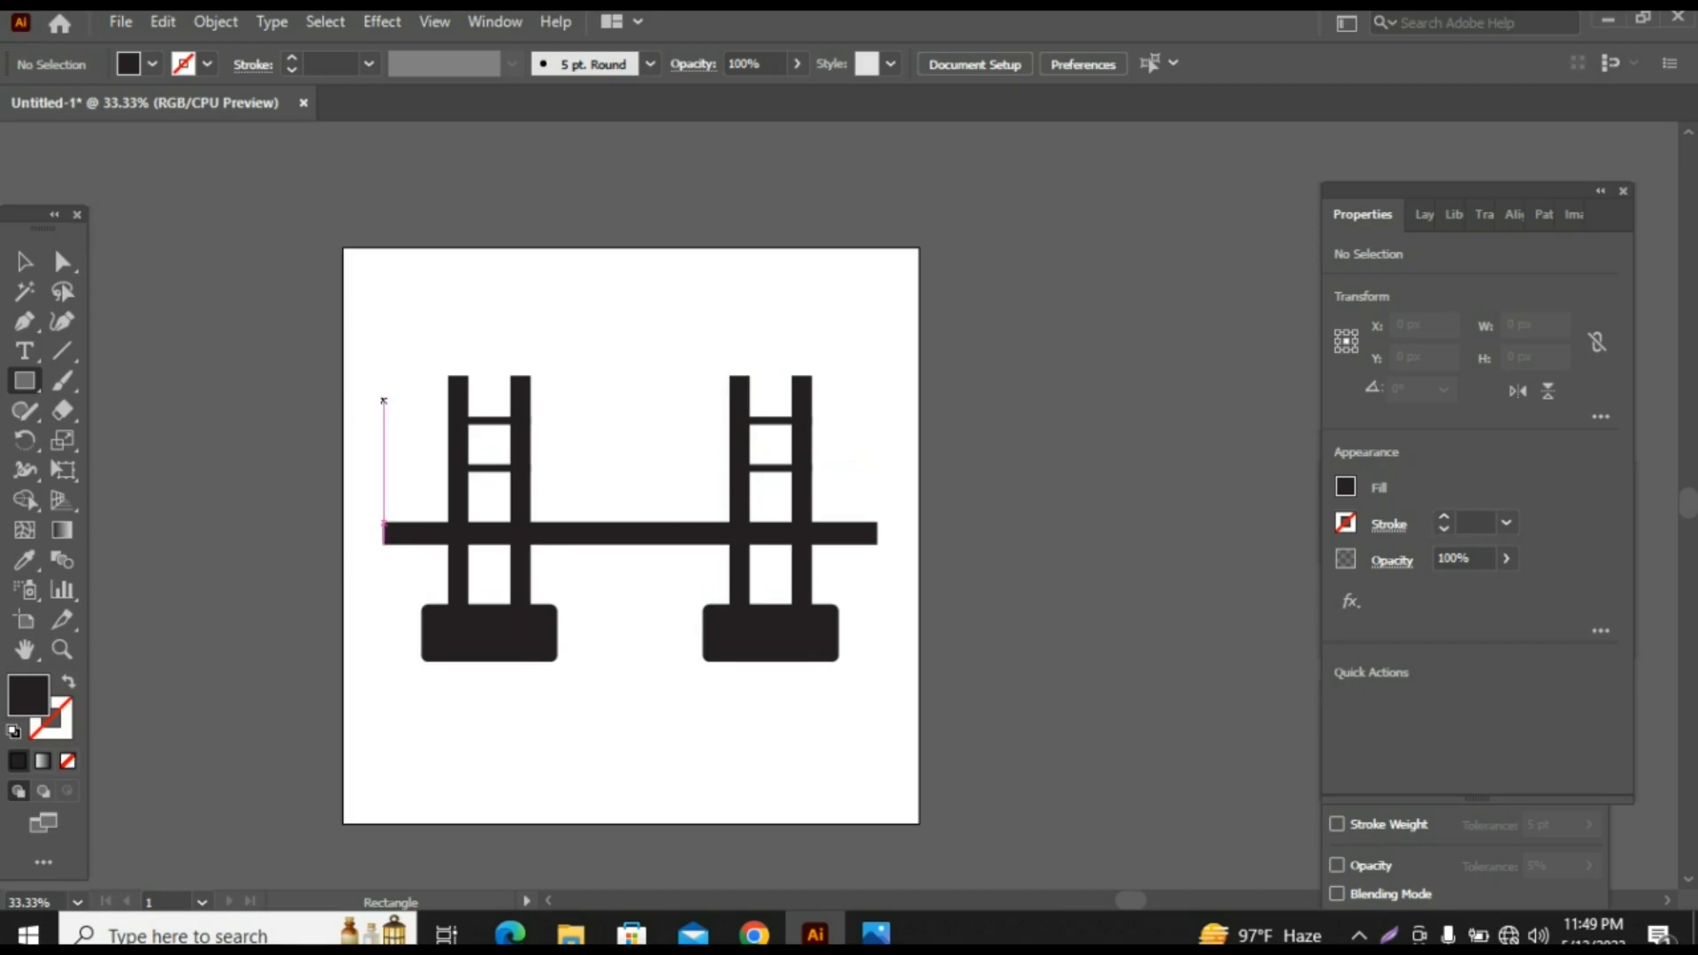
pyautogui.moveTo(384, 400)
pyautogui.mouseDown()
pyautogui.moveTo(949, 408)
pyautogui.moveTo(879, 404)
pyautogui.mouseUp()
pyautogui.press('v')
pyautogui.click(986, 472)
pyautogui.click(623, 402)
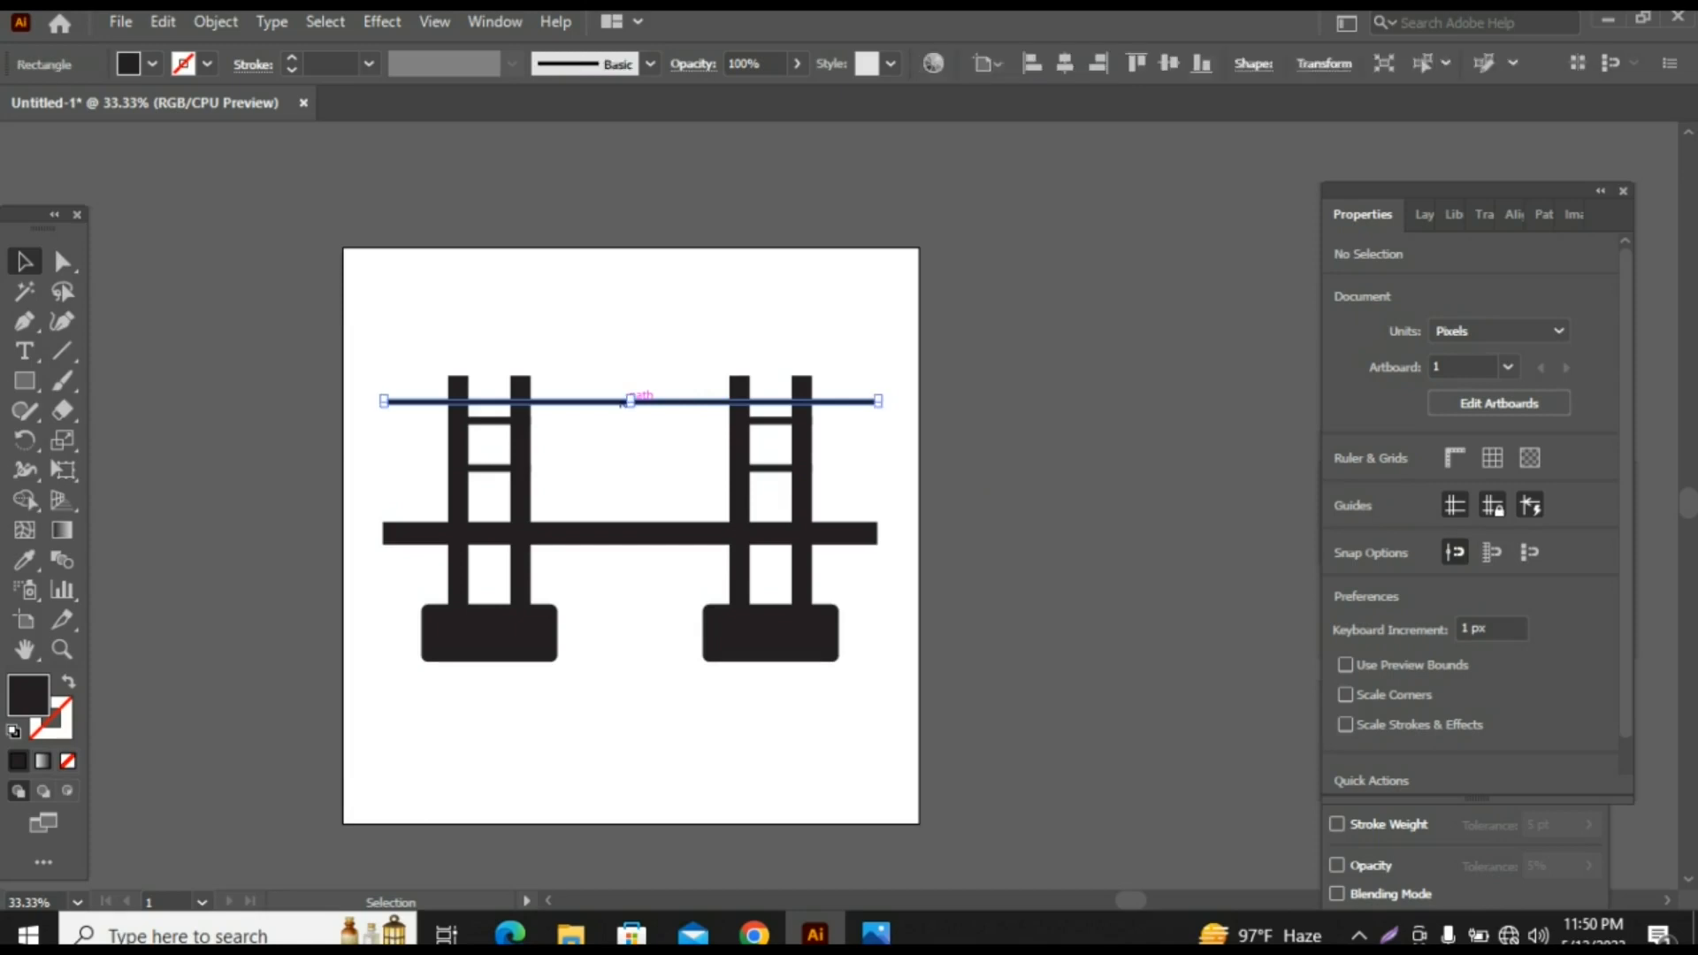
# Step: Apply a horizontal Arc warp with a -28% bend to the thin rectangle so it sags like a cable
pyautogui.click(382, 22)
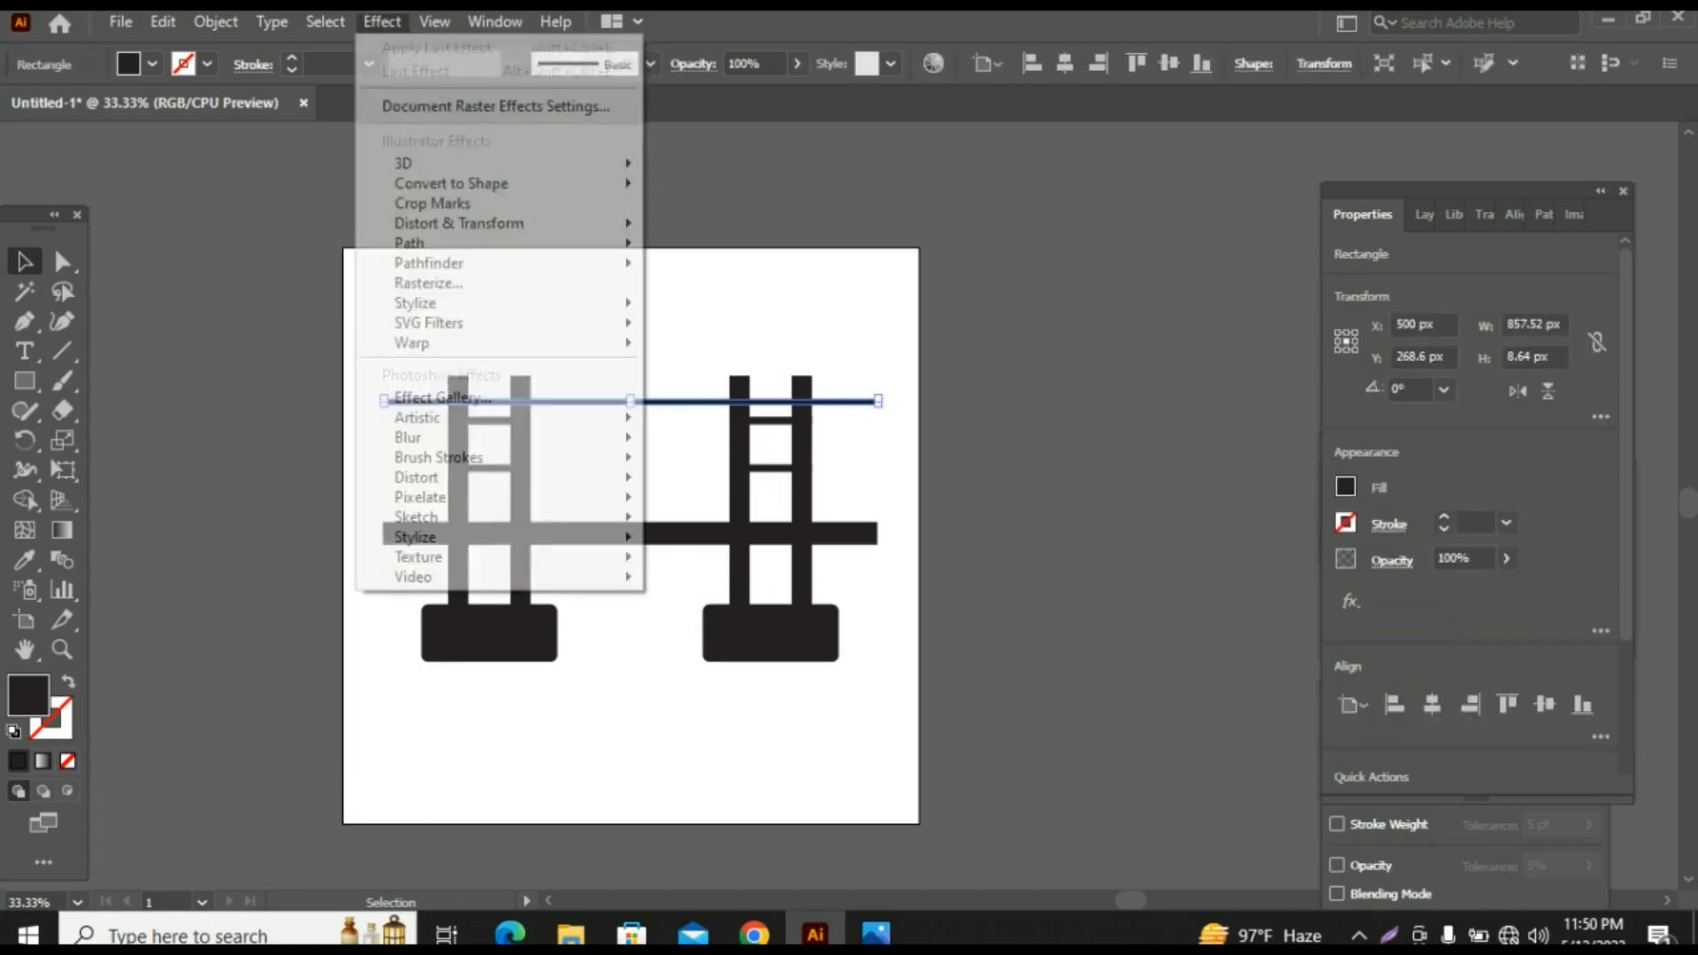
pyautogui.moveTo(610, 344)
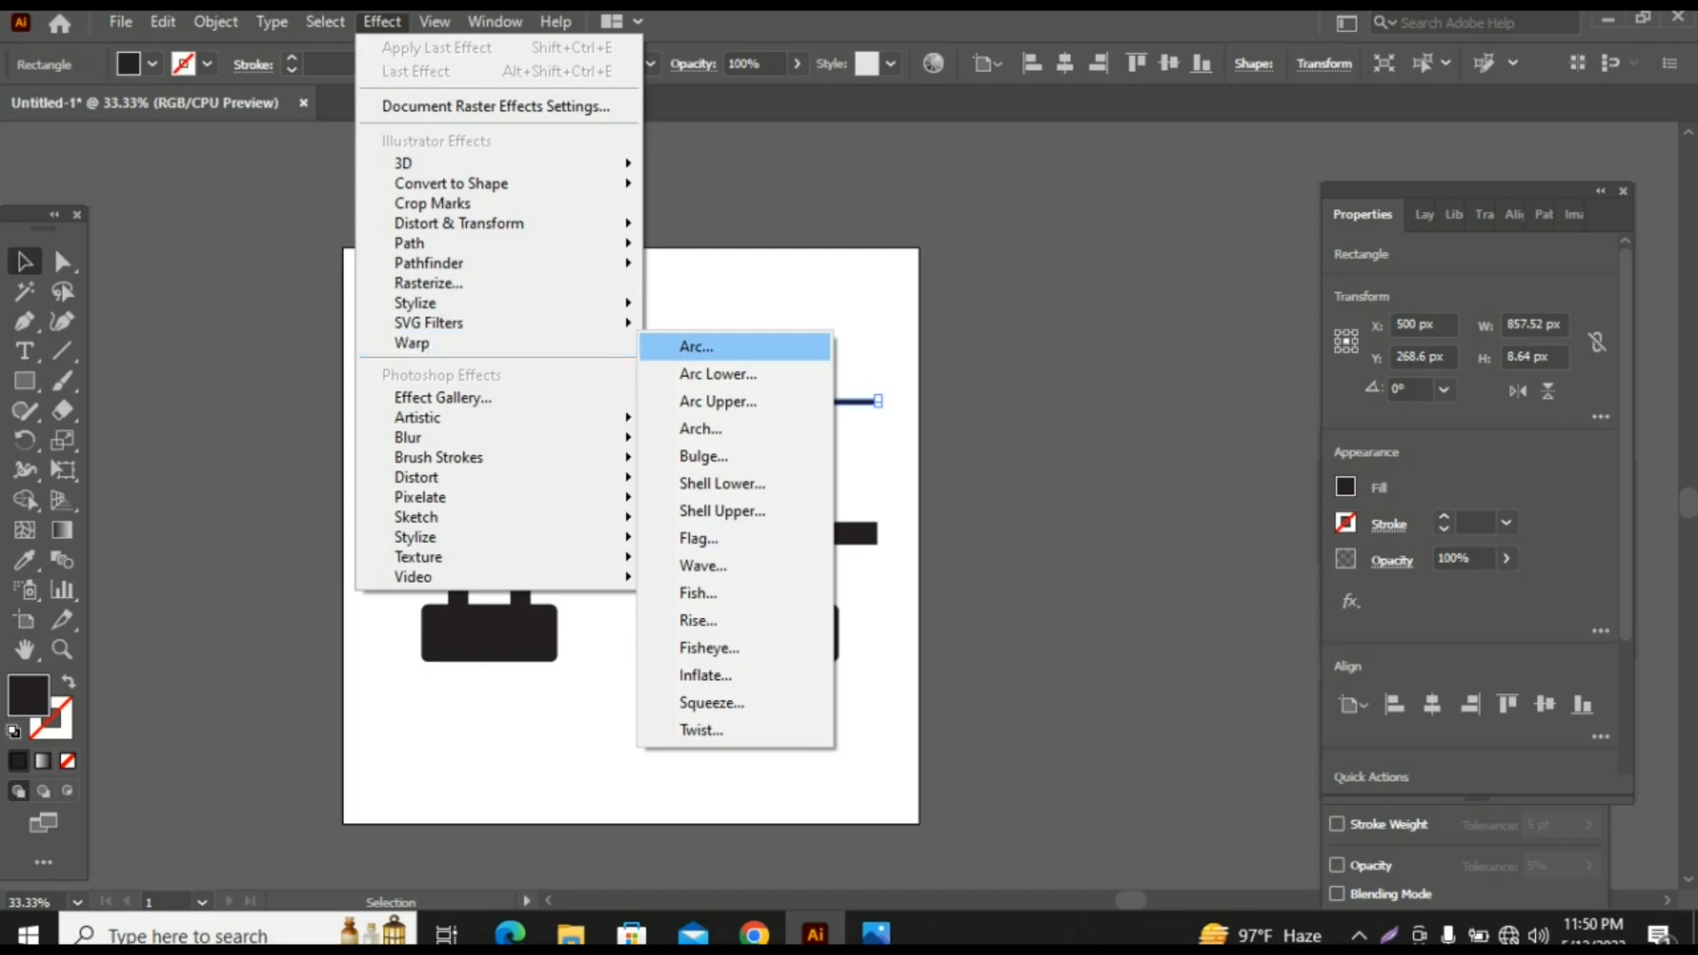
pyautogui.click(696, 347)
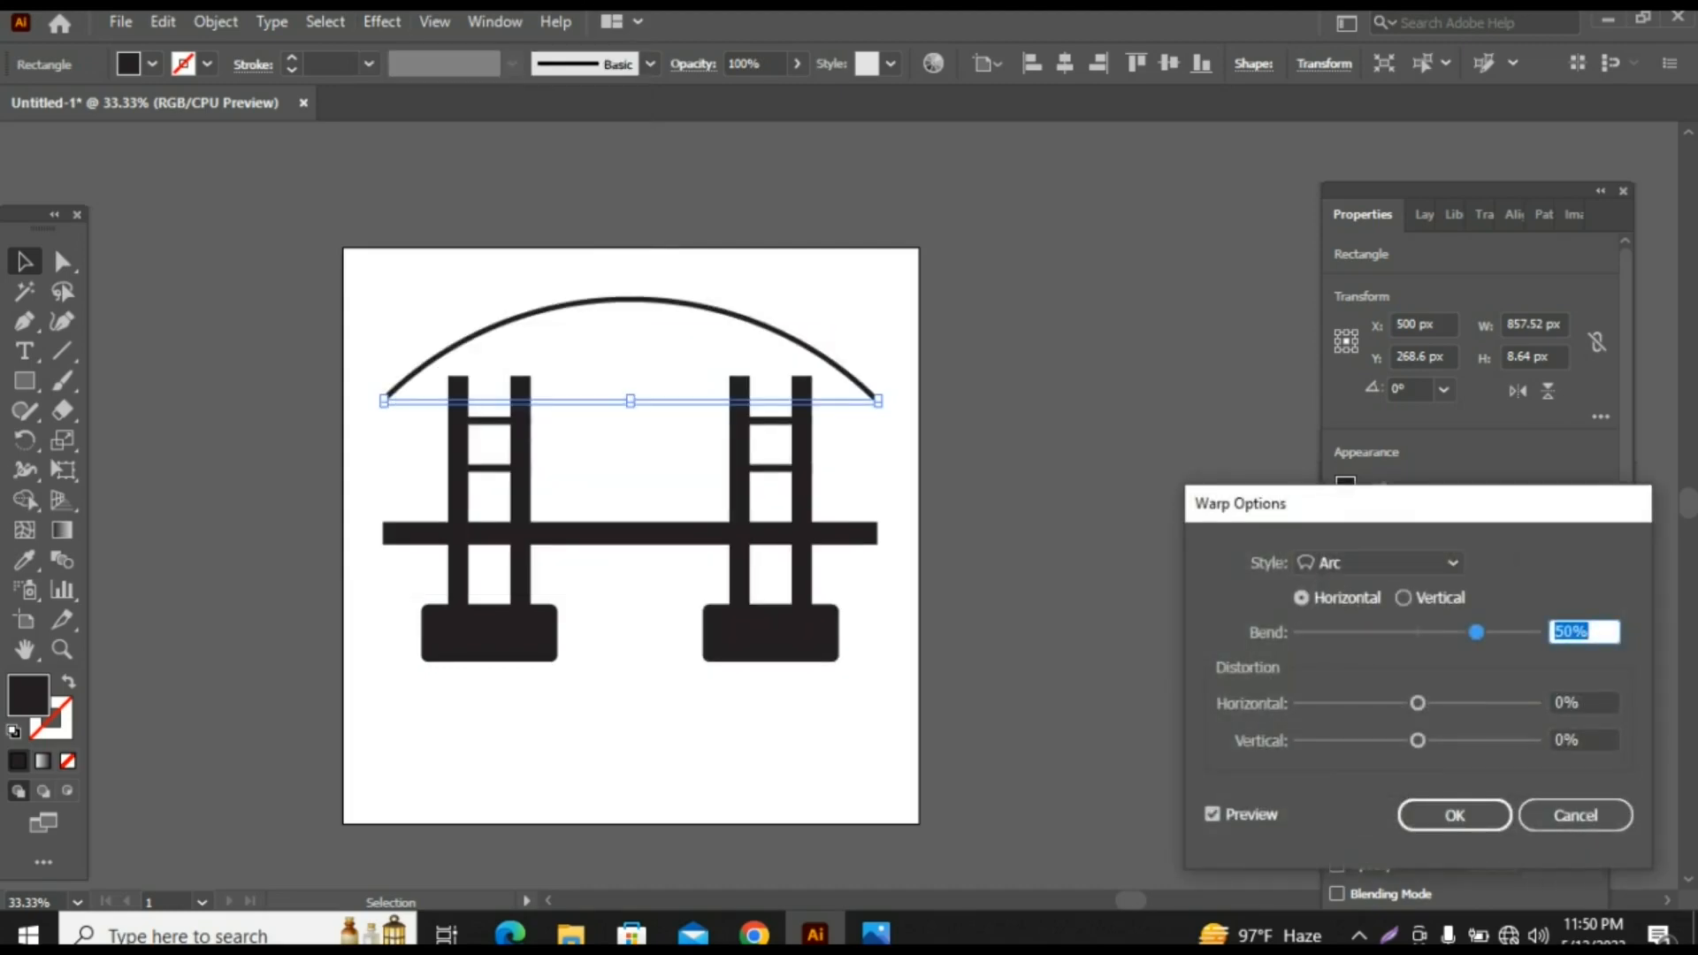
pyautogui.moveTo(1477, 632); pyautogui.dragTo(1386, 633)
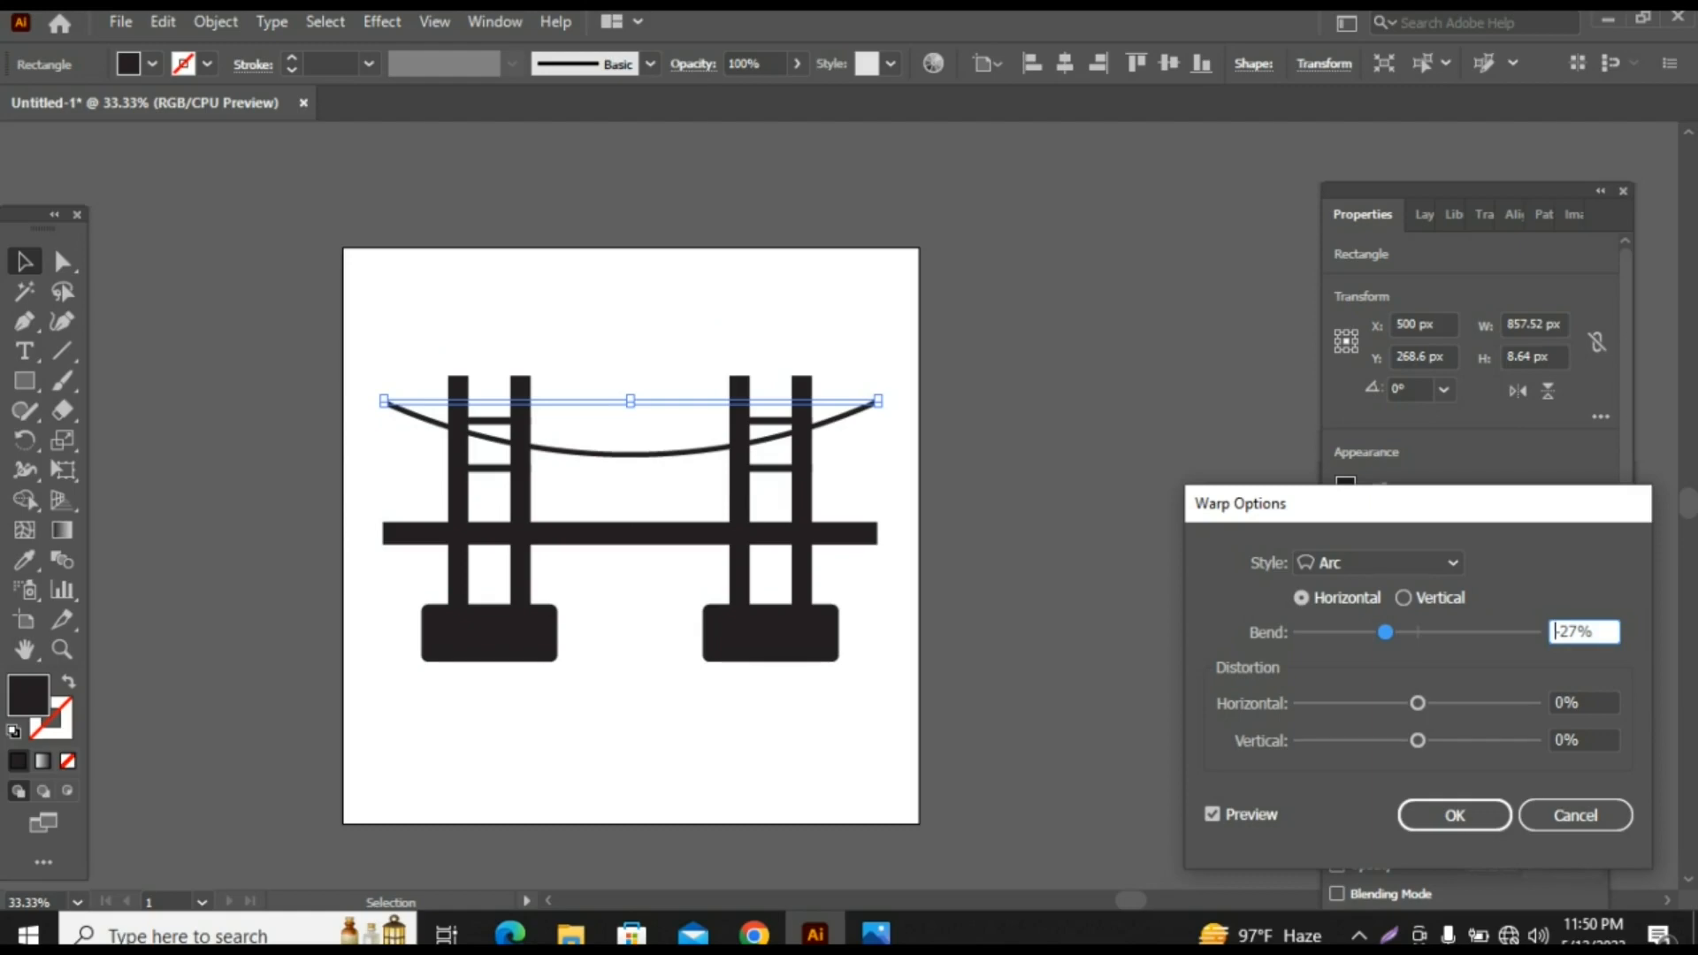
pyautogui.moveTo(1386, 633); pyautogui.dragTo(1384, 633)
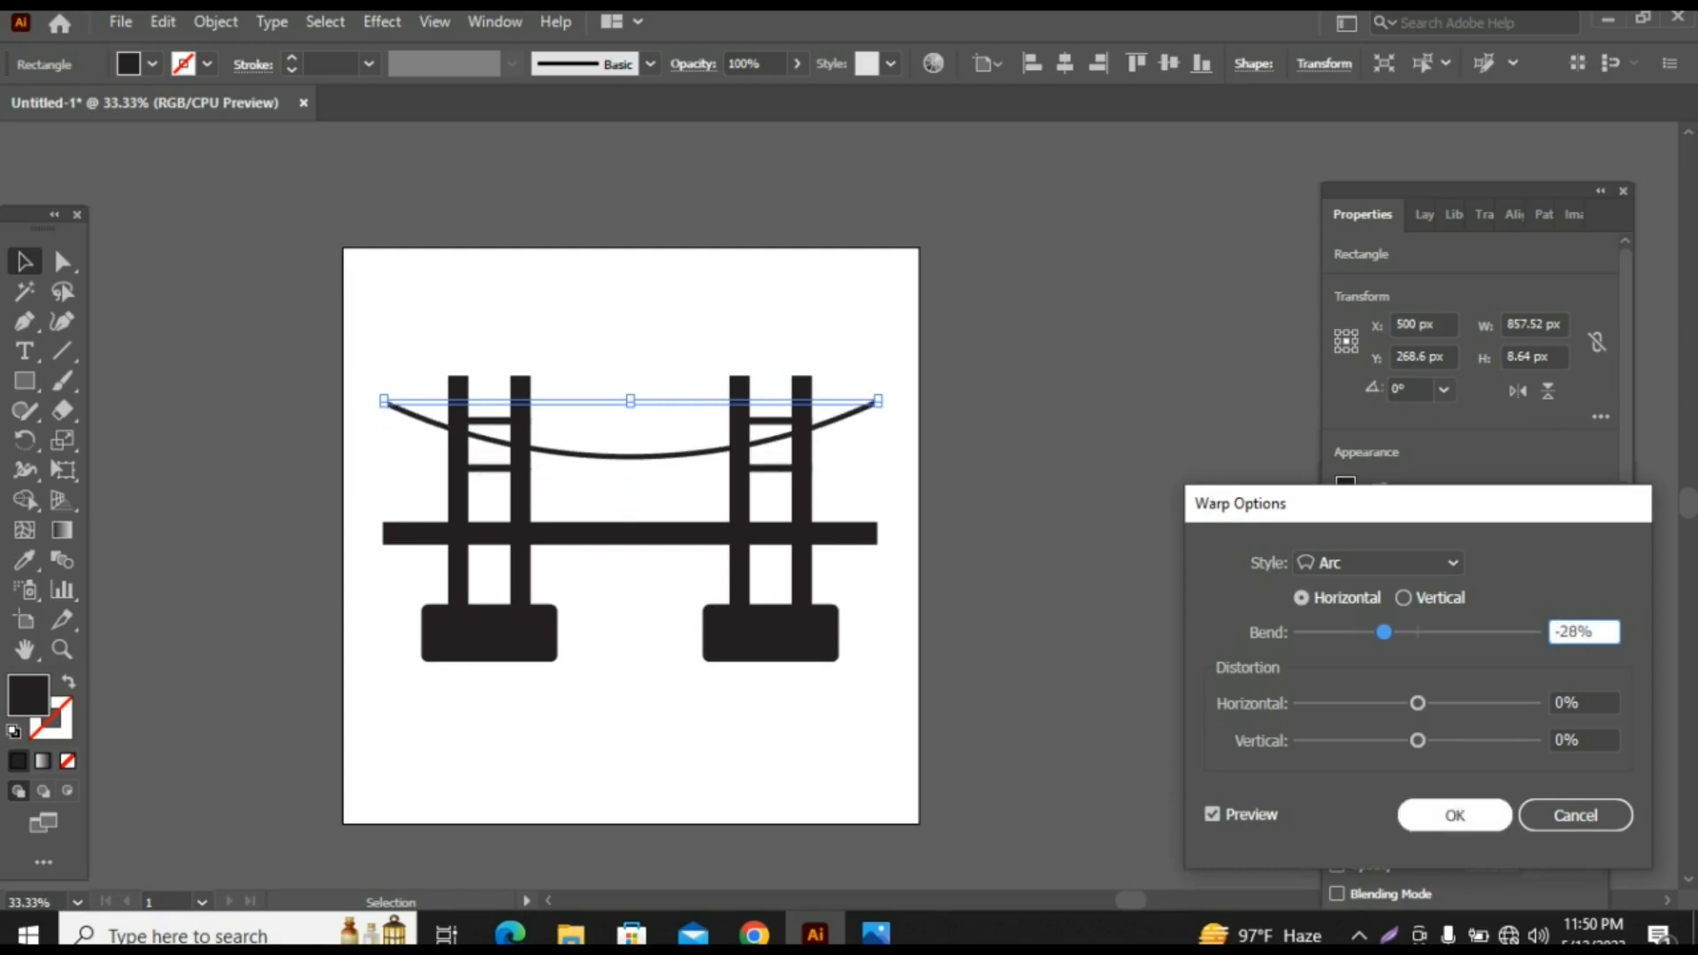
pyautogui.click(1456, 815)
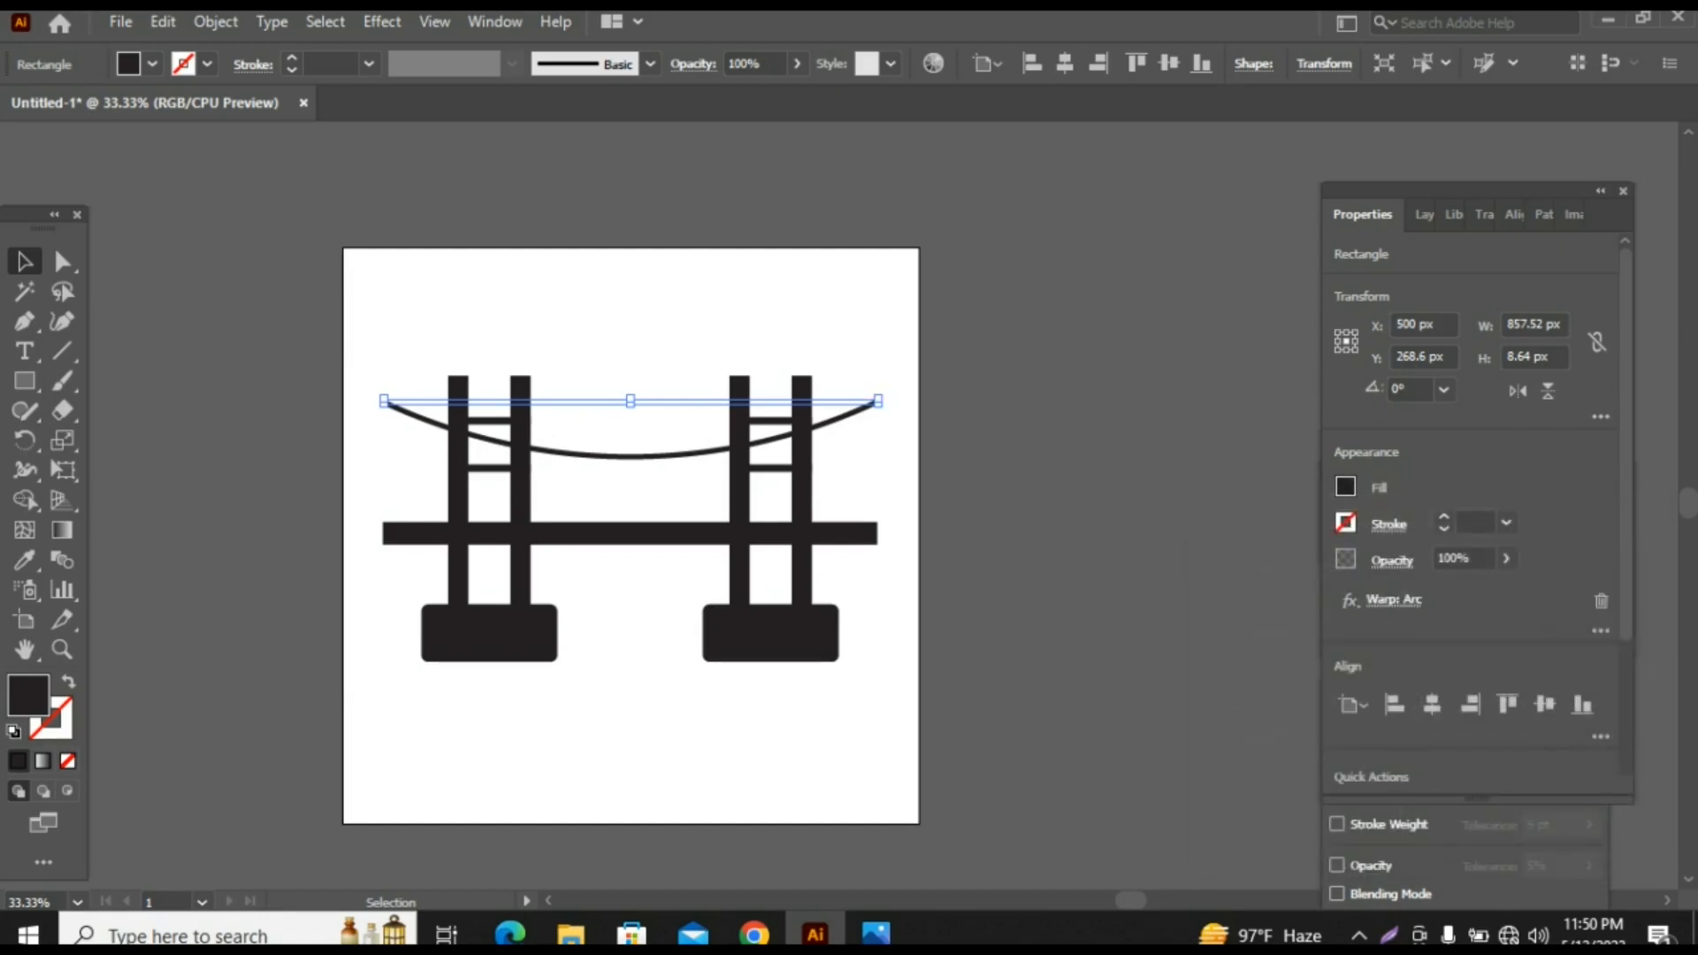
# Step: Expand the warped cable's appearance and narrow it to span between the inner bars of the two towers
pyautogui.click(216, 21)
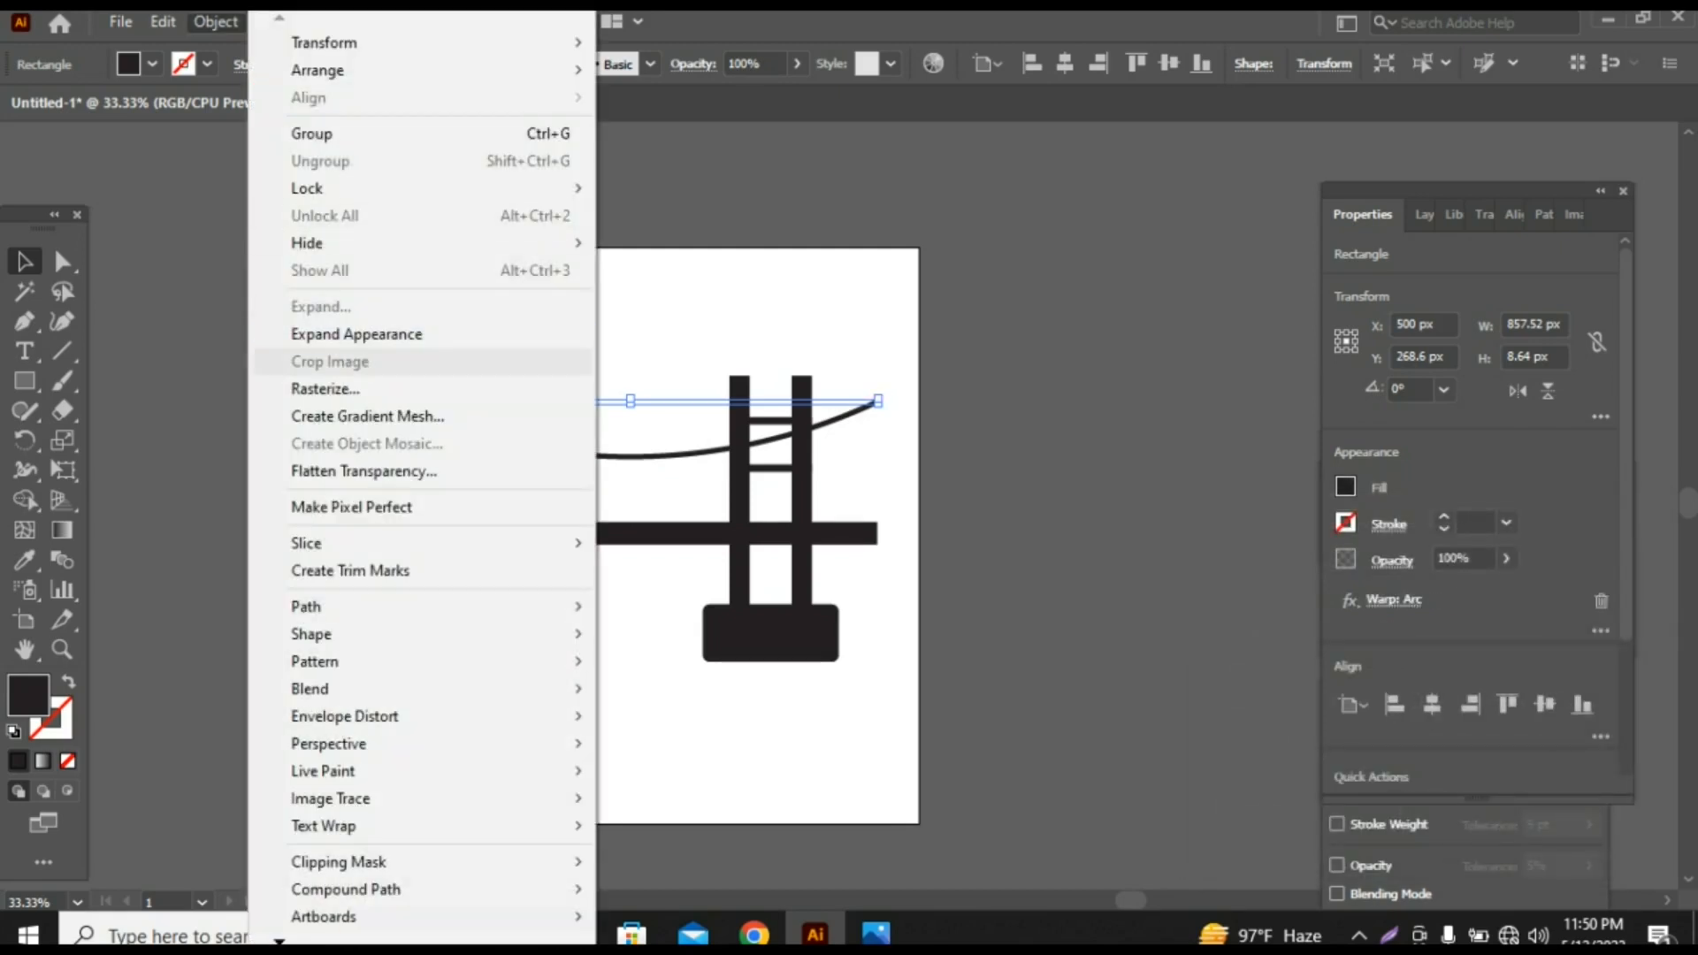
pyautogui.click(356, 333)
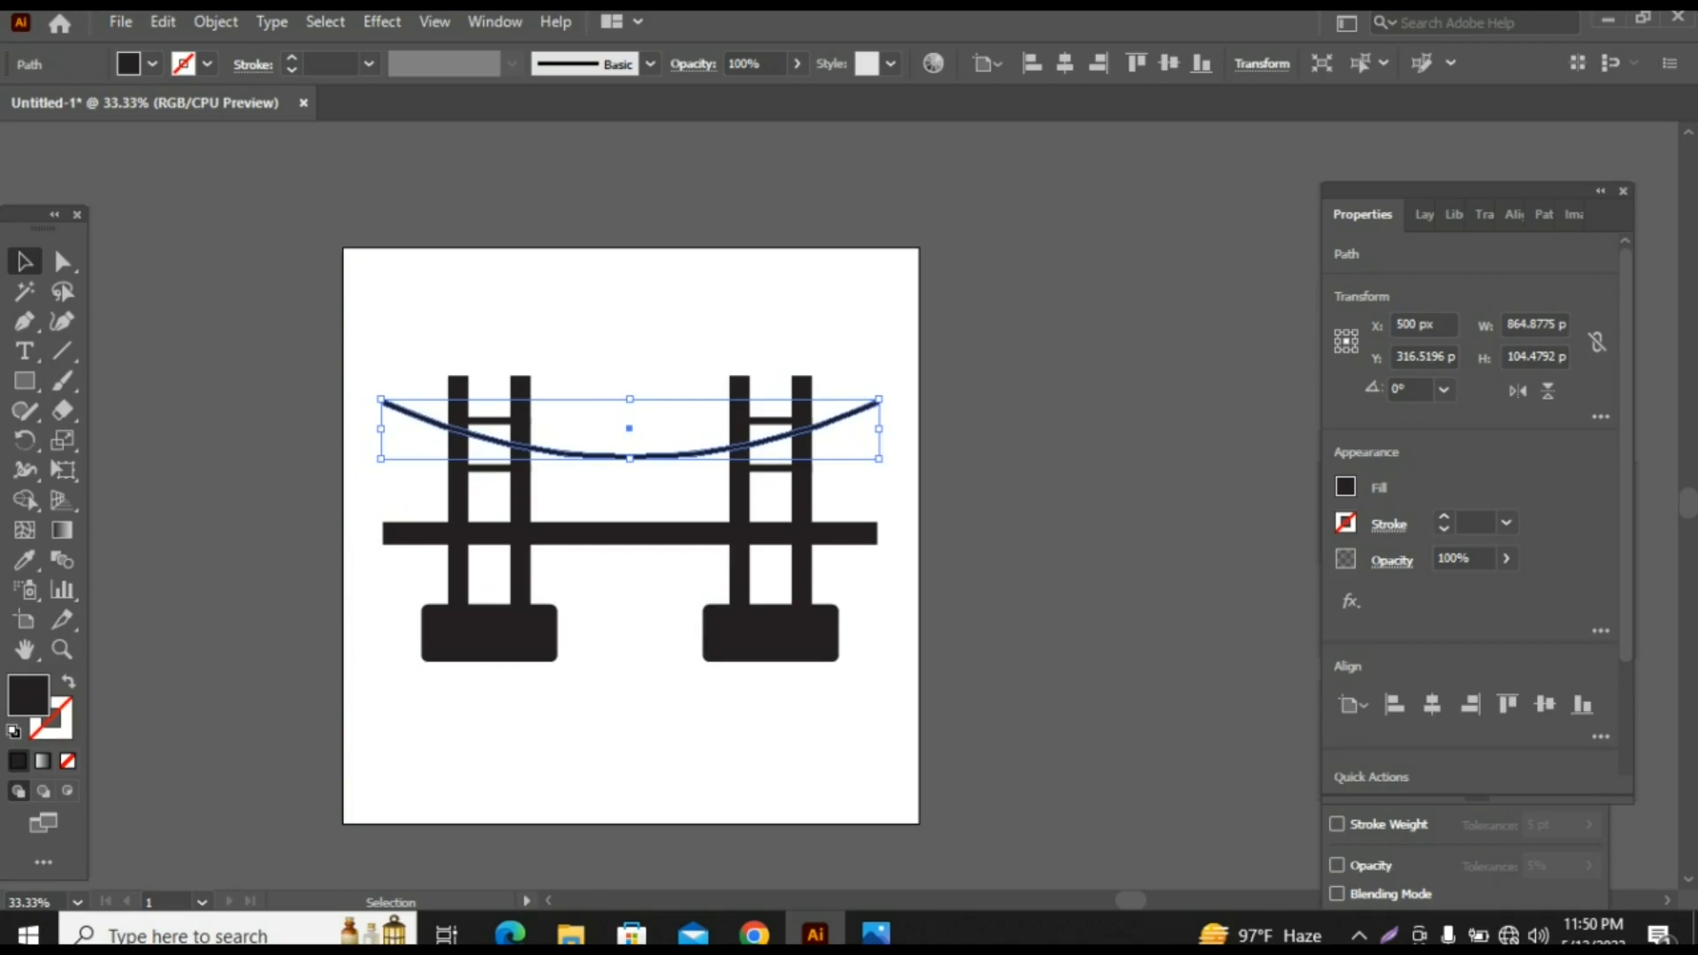
pyautogui.moveTo(879, 428); pyautogui.dragTo(740, 405)
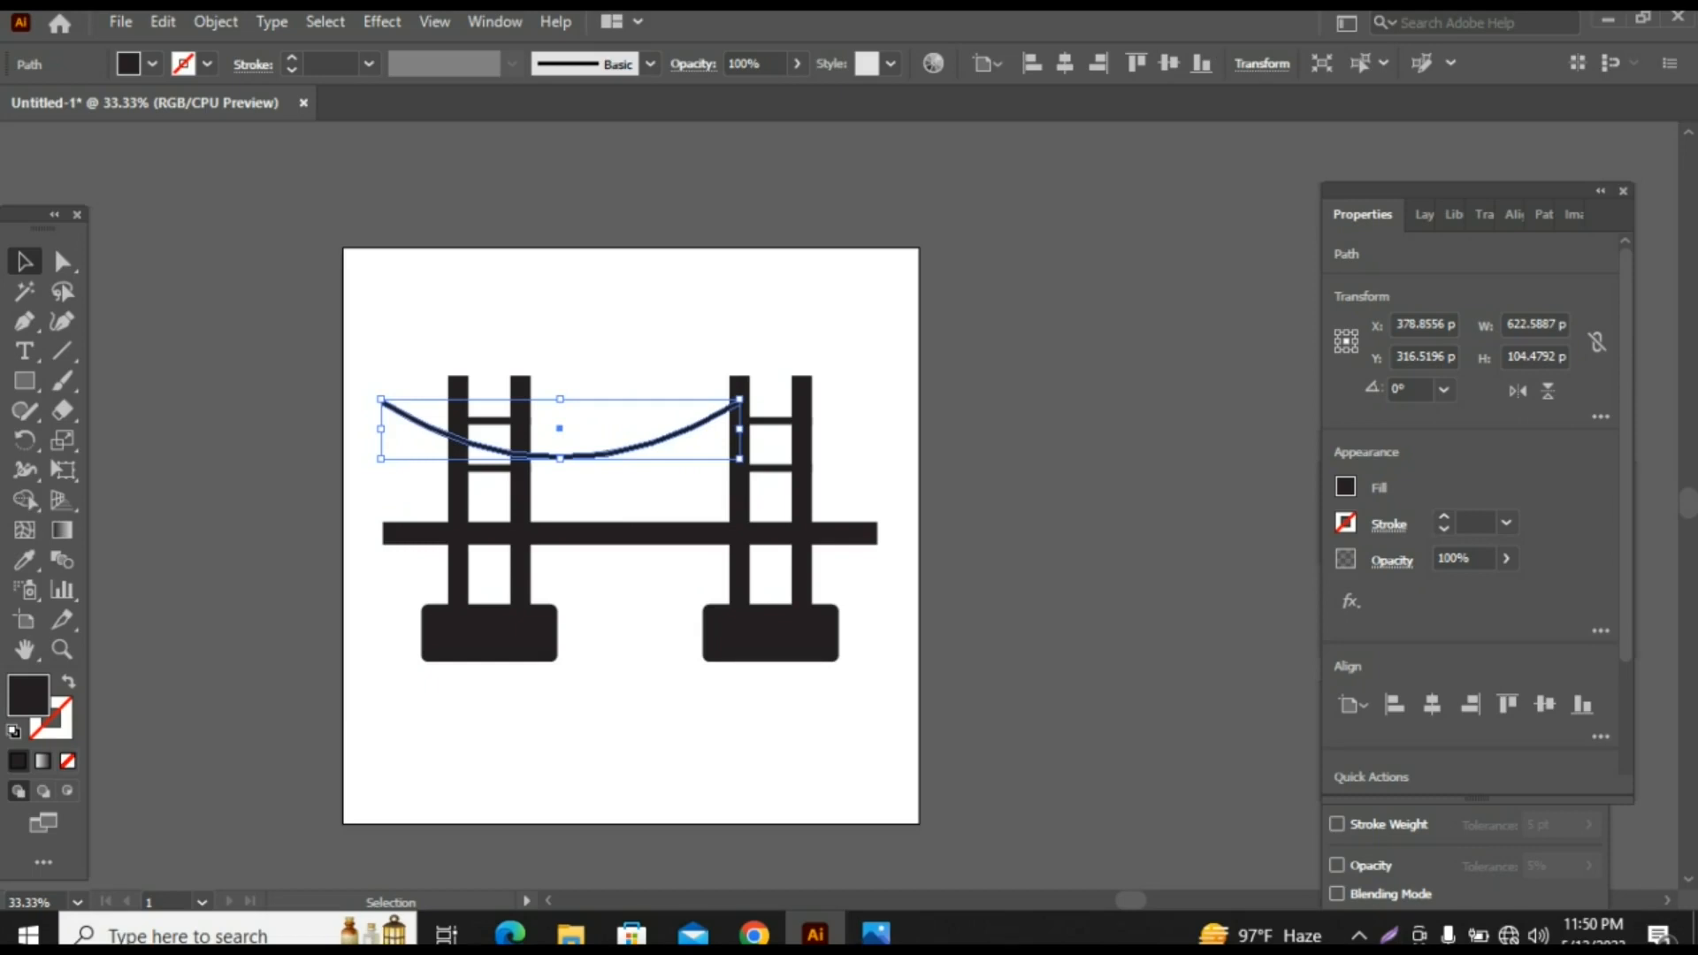
pyautogui.moveTo(380, 428); pyautogui.dragTo(524, 417)
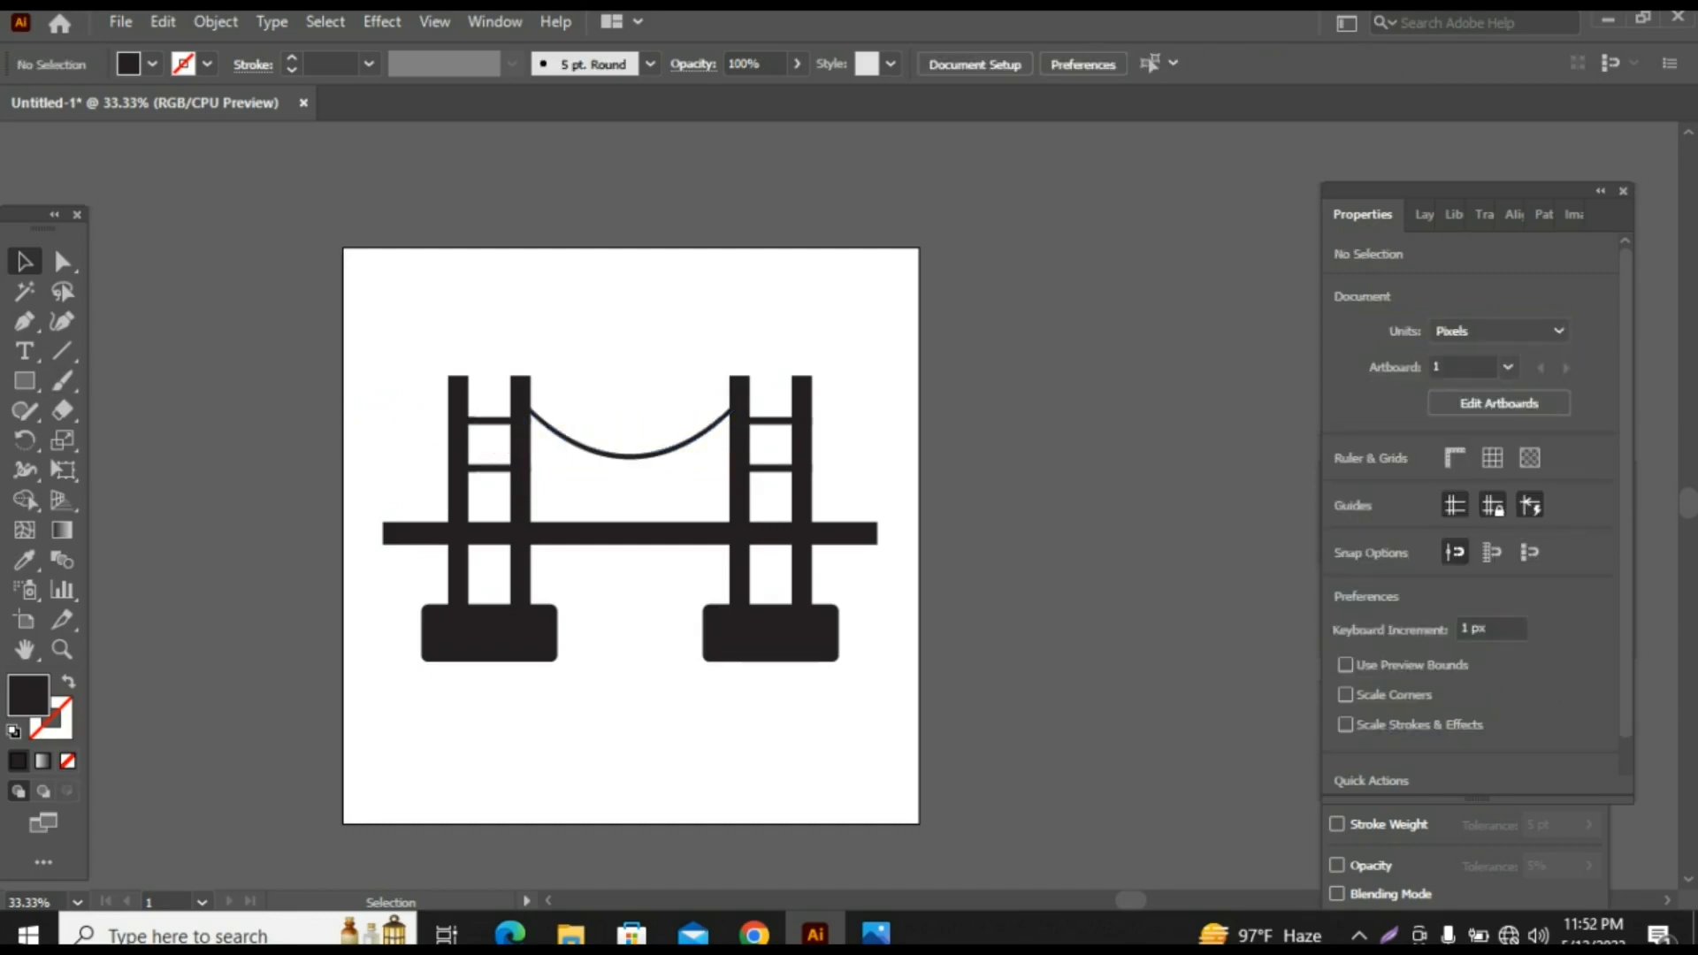
# Step: Draw a vertical rectangle about 9 by 415 px beside the artboard and give it a vertical Arc warp with -28% bend
pyautogui.press('m')
pyautogui.moveTo(274, 341); pyautogui.dragTo(277, 581)
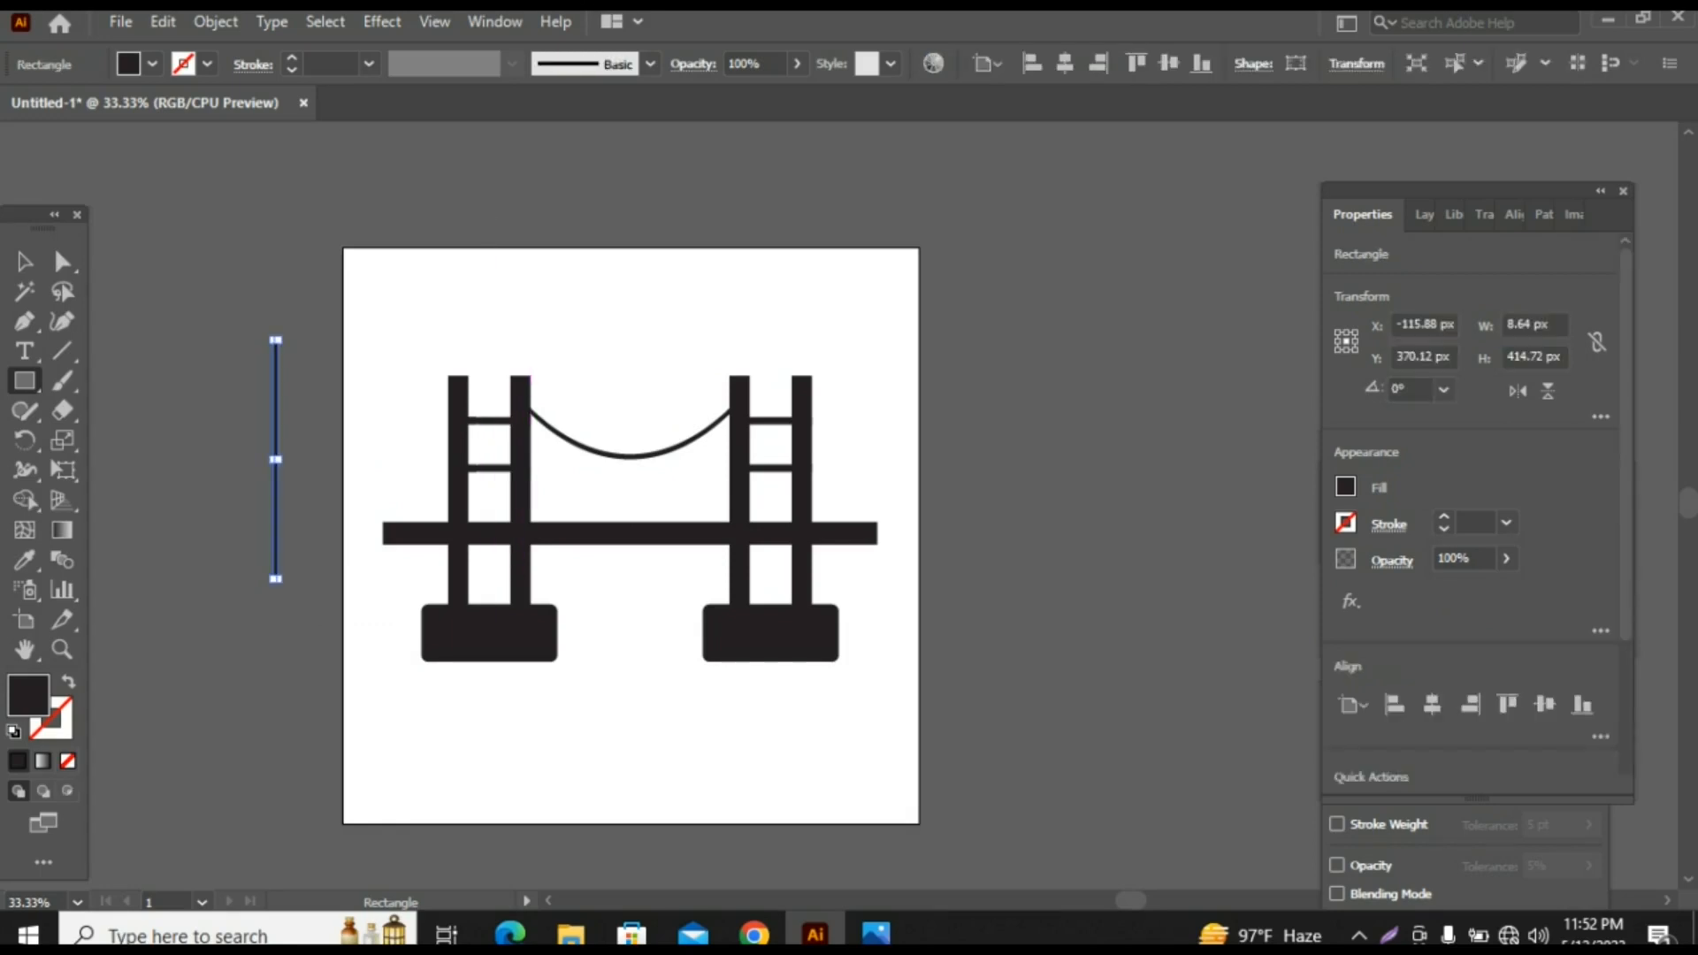
pyautogui.click(383, 22)
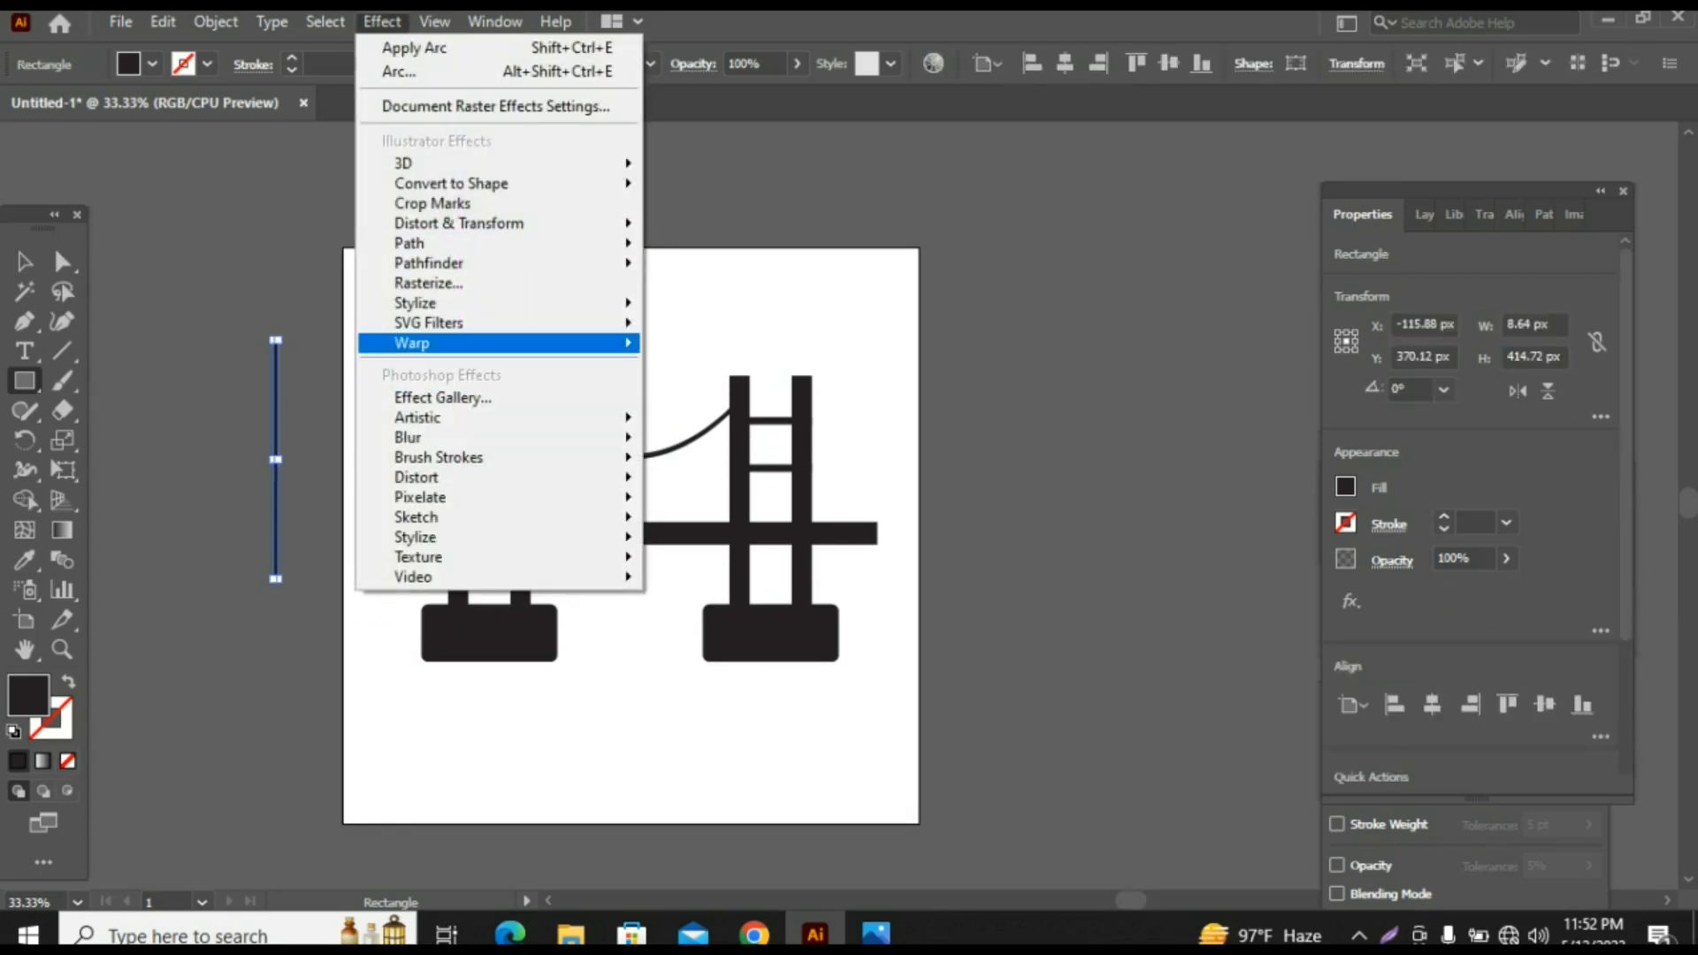
pyautogui.moveTo(416, 343)
pyautogui.click(696, 346)
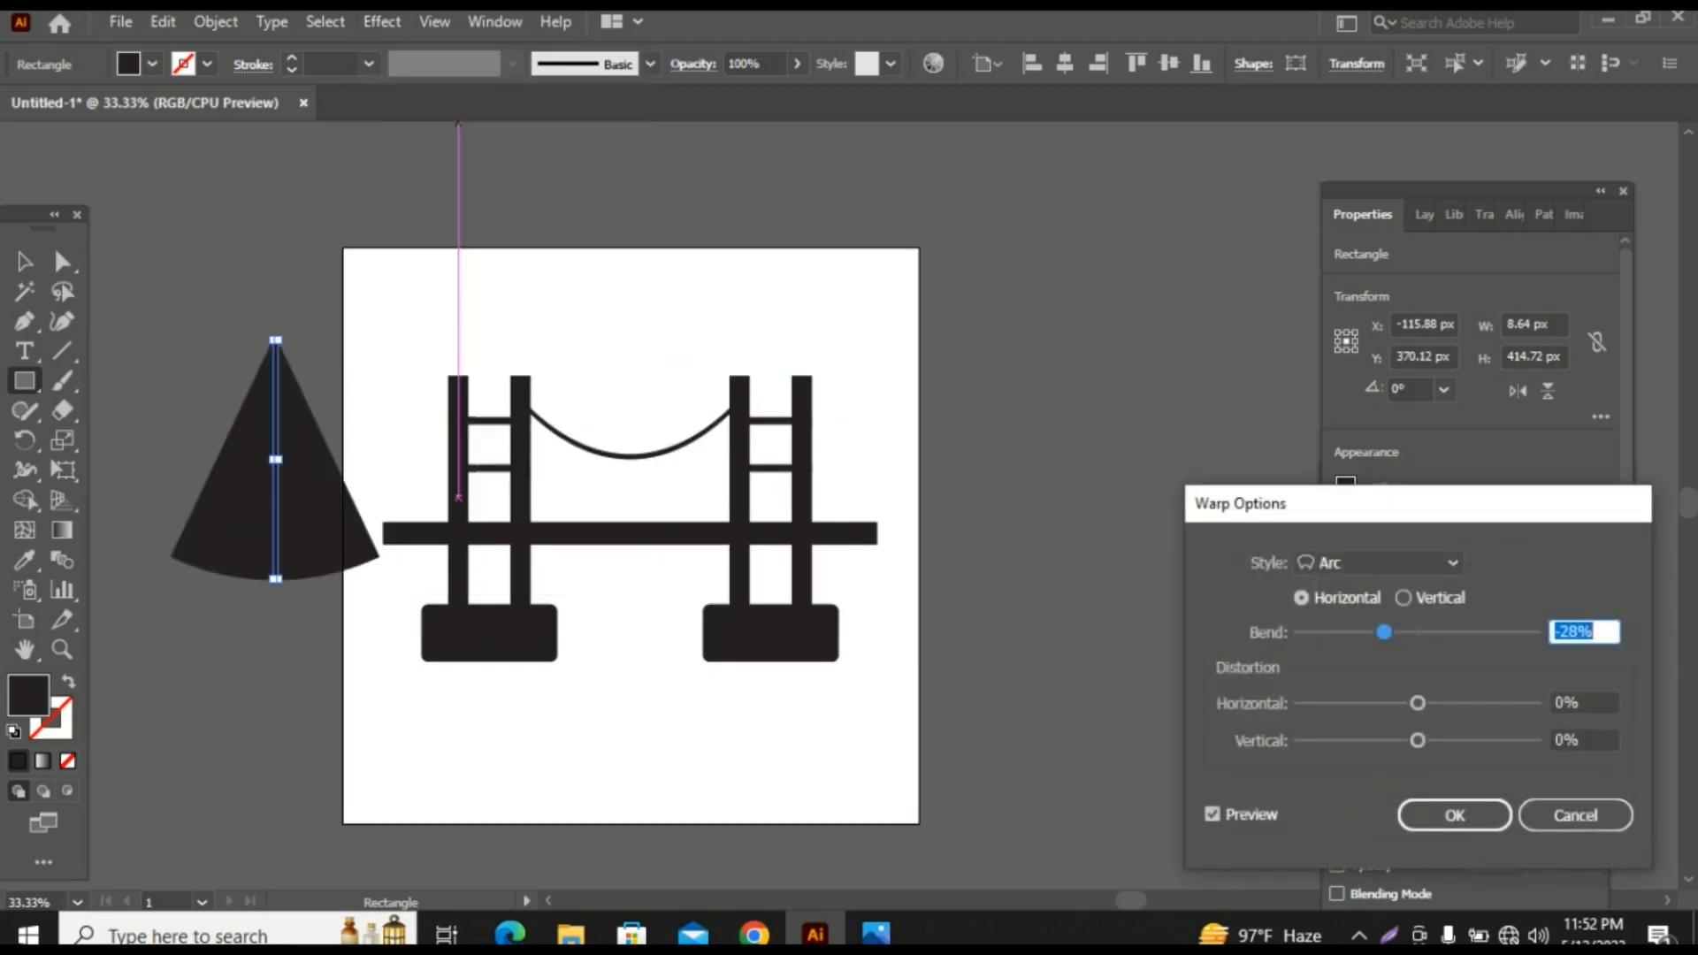
pyautogui.click(1403, 597)
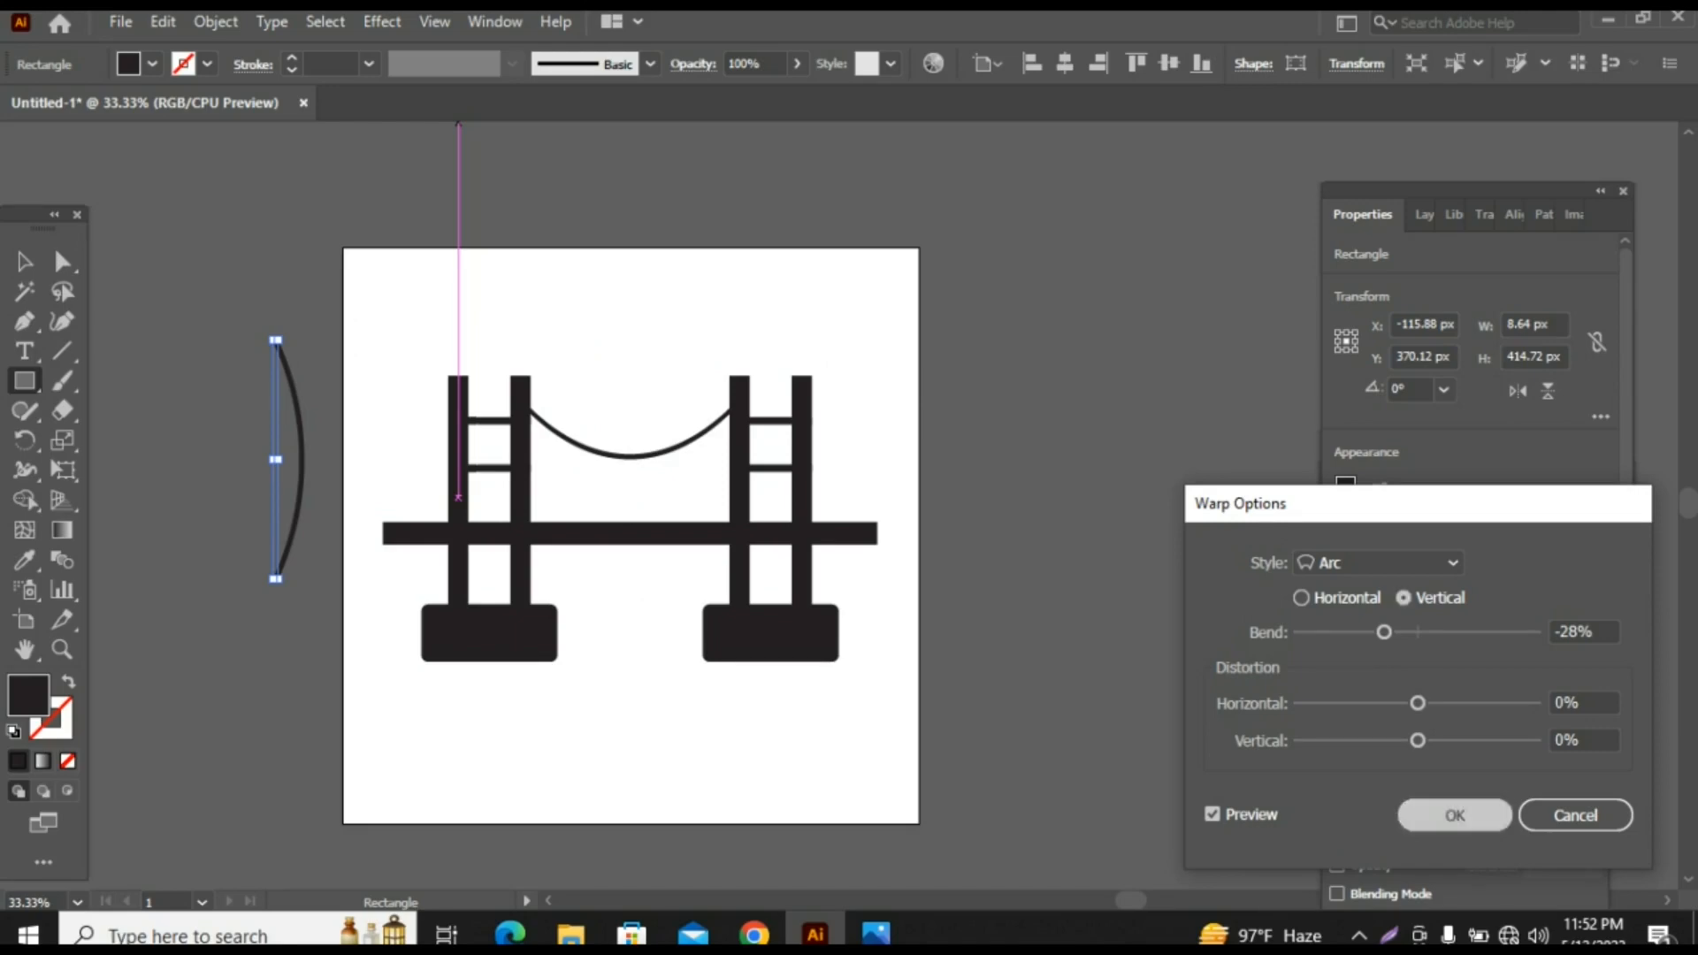
pyautogui.press('Return')
# Step: Expand the vertical arc's appearance and rotate it clockwise to about 313° so it slopes up toward the left tower
pyautogui.click(215, 21)
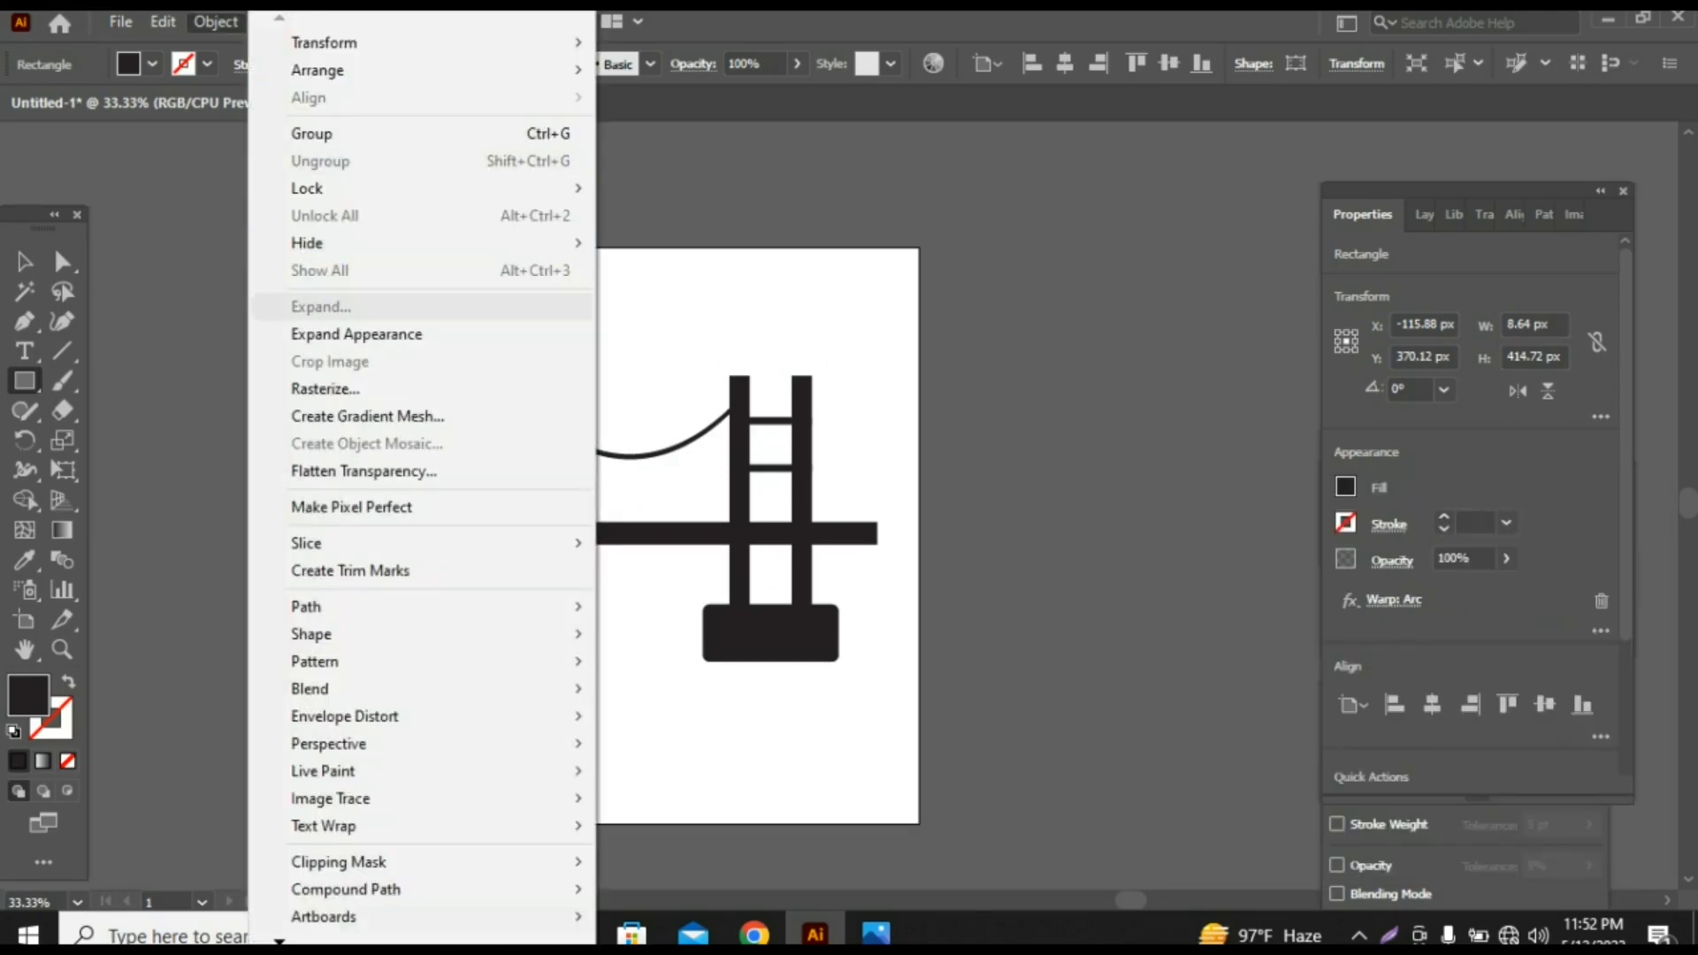
pyautogui.click(384, 333)
pyautogui.press('v')
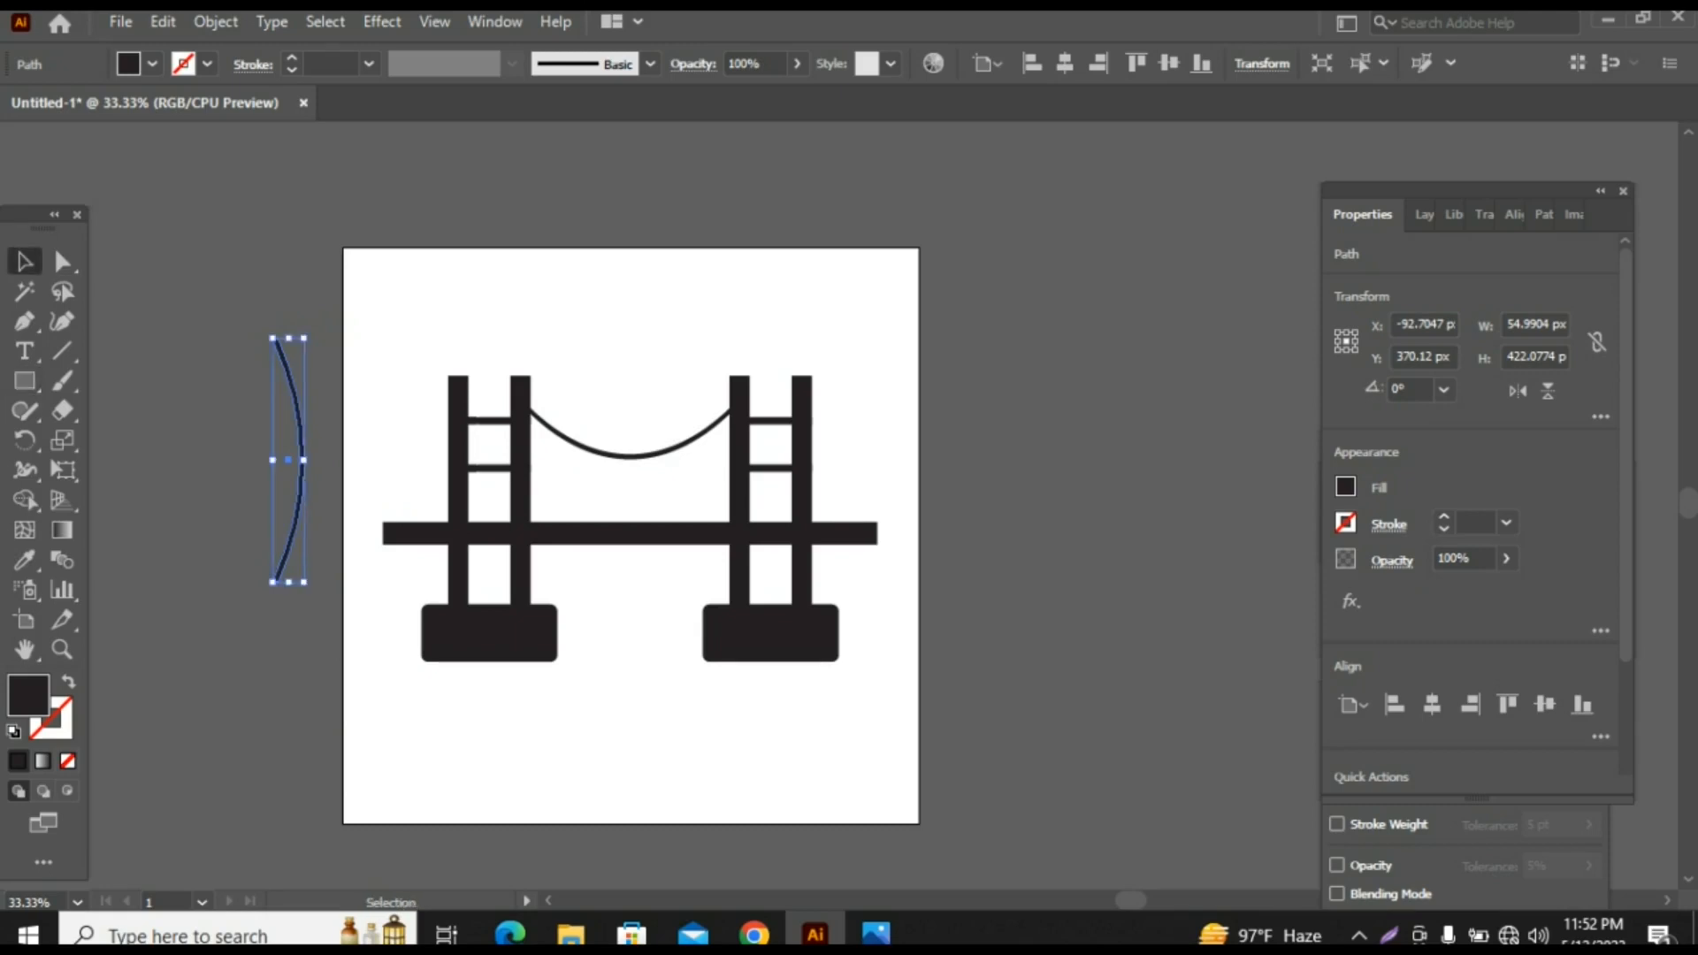
pyautogui.moveTo(313, 332); pyautogui.dragTo(359, 418)
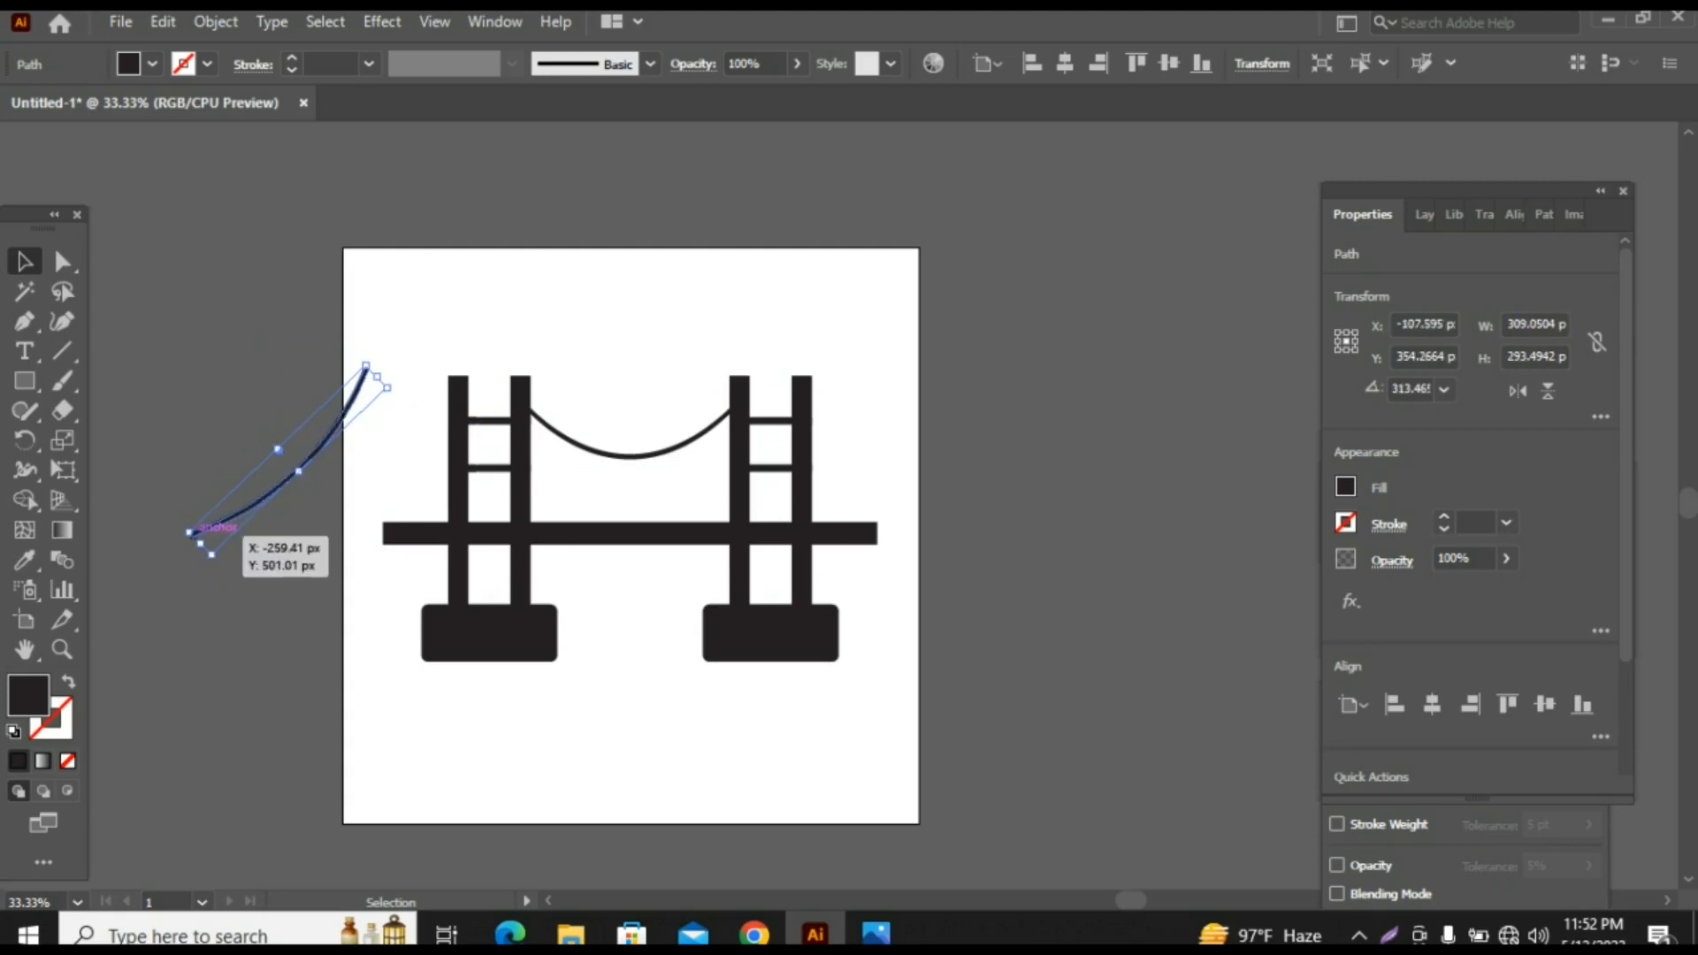
# Step: Move the sloped cable against the left tower's outer bar and scale it to about 138 by 132 px, ending above the deck's left end
pyautogui.moveTo(189, 532); pyautogui.dragTo(458, 471)
pyautogui.hotkey('ctrl', 'shift', 'a')
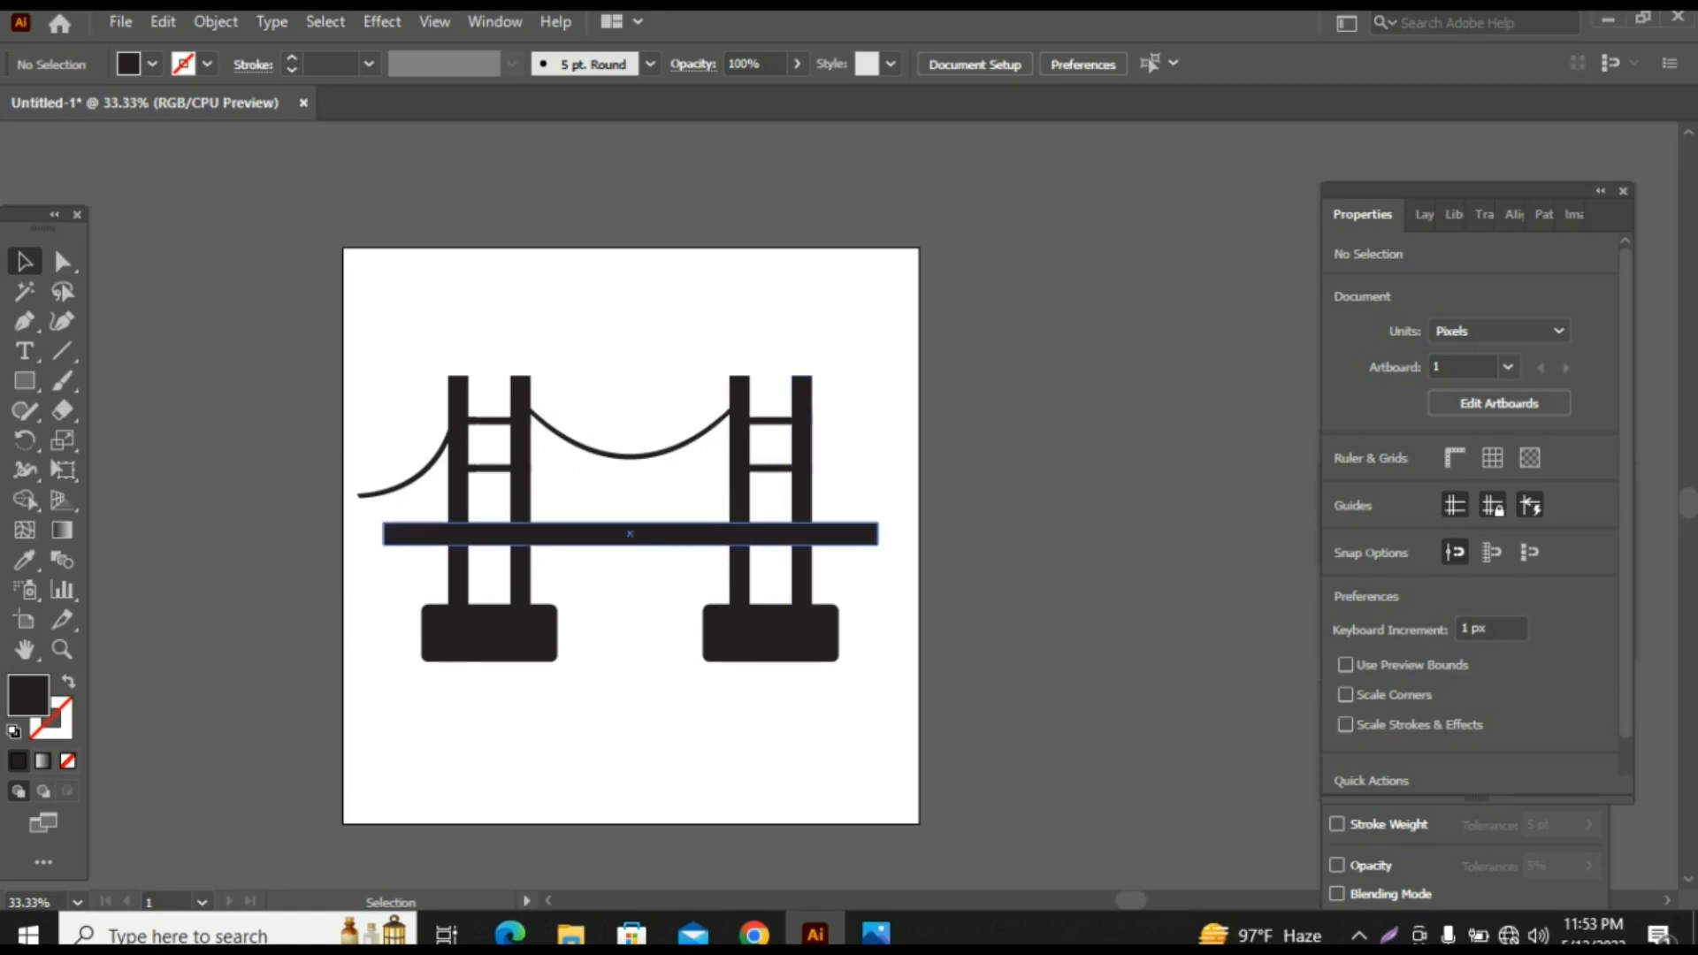
pyautogui.click(428, 471)
pyautogui.moveTo(367, 506); pyautogui.dragTo(389, 485)
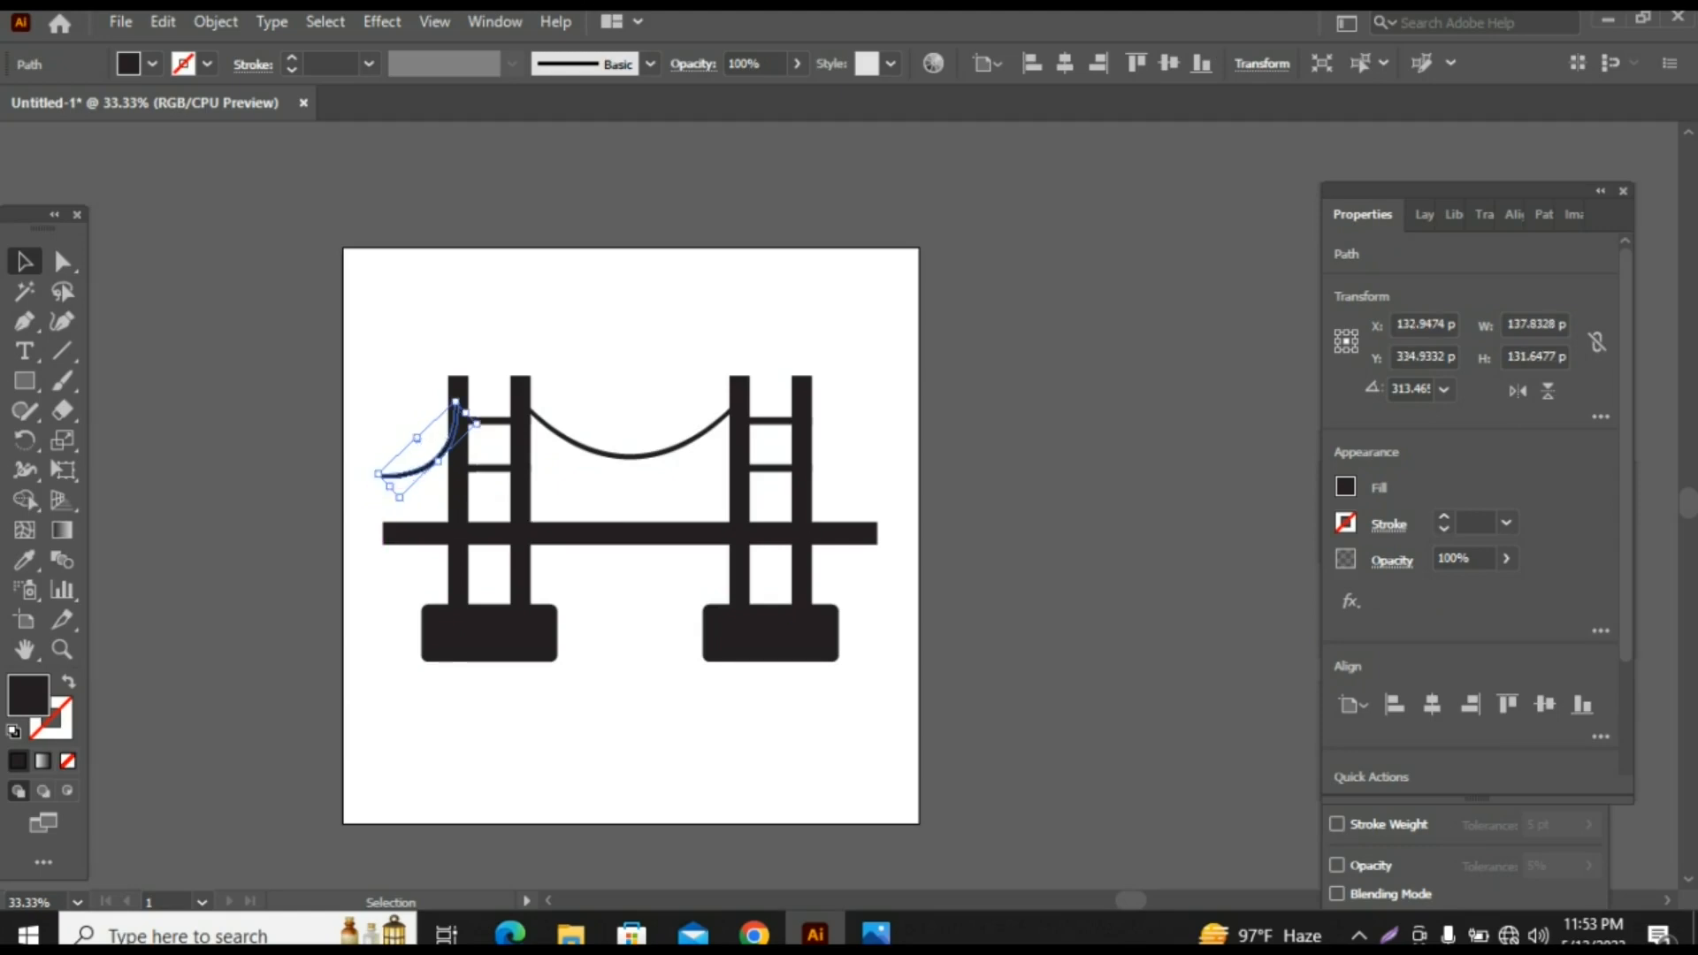
pyautogui.click(990, 434)
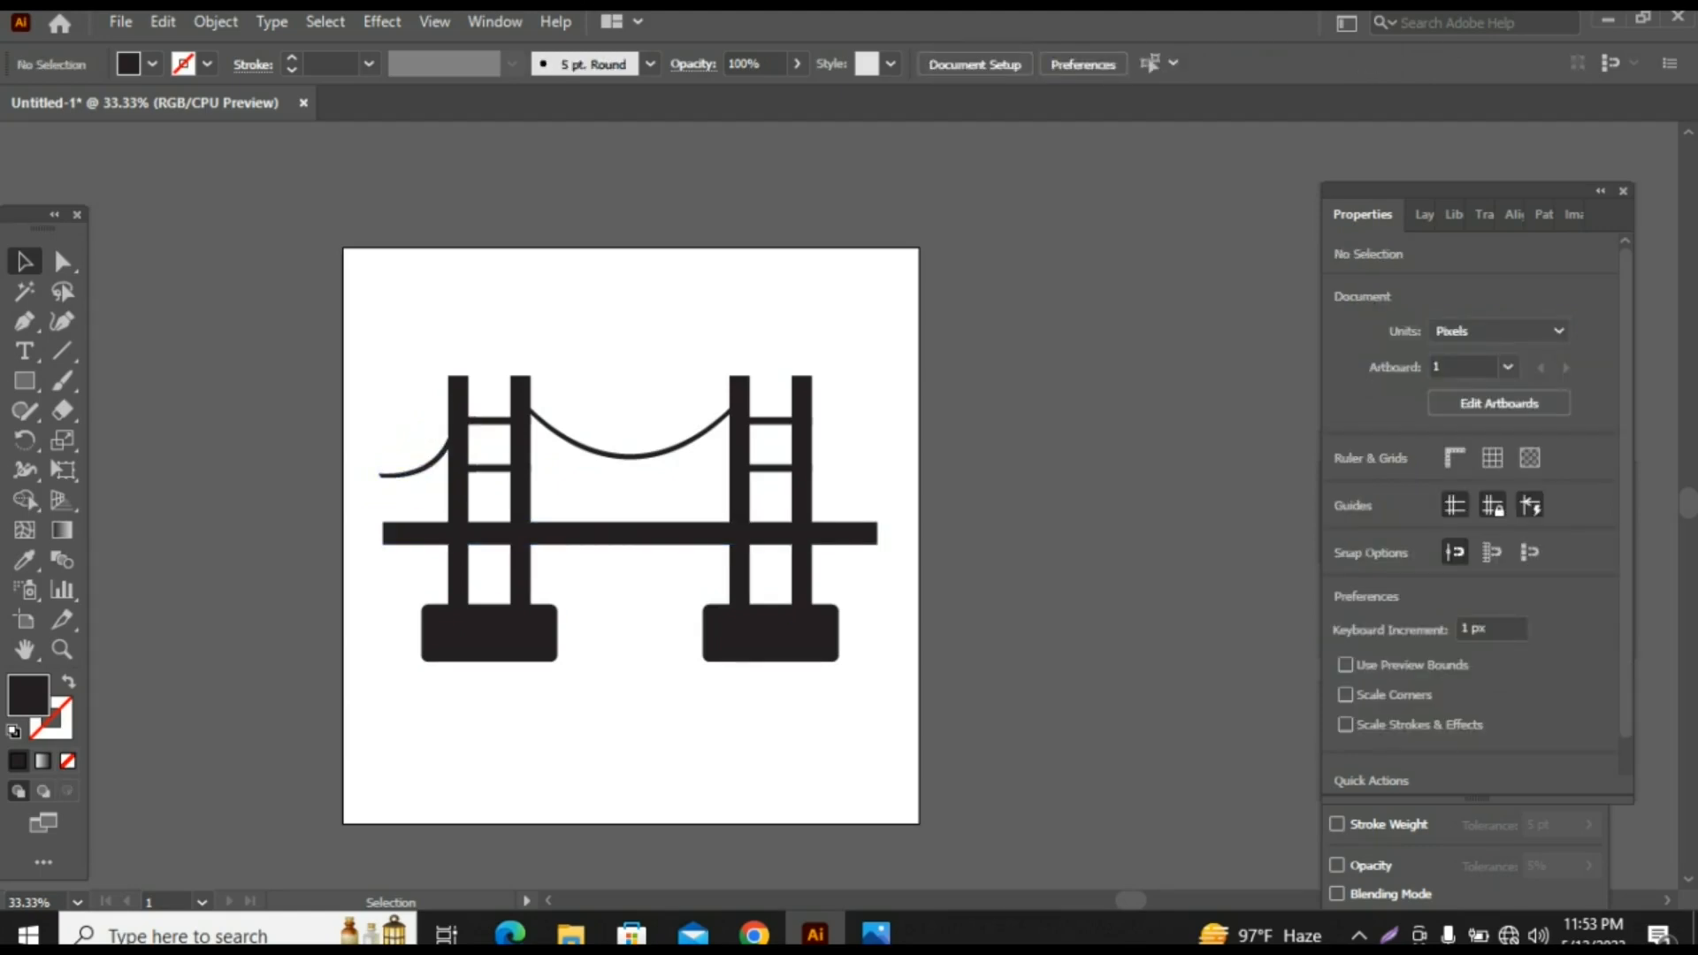
# Step: Reflect a copy of the left side cable across the vertical axis and place it against the right tower's outer bar
pyautogui.click(425, 460)
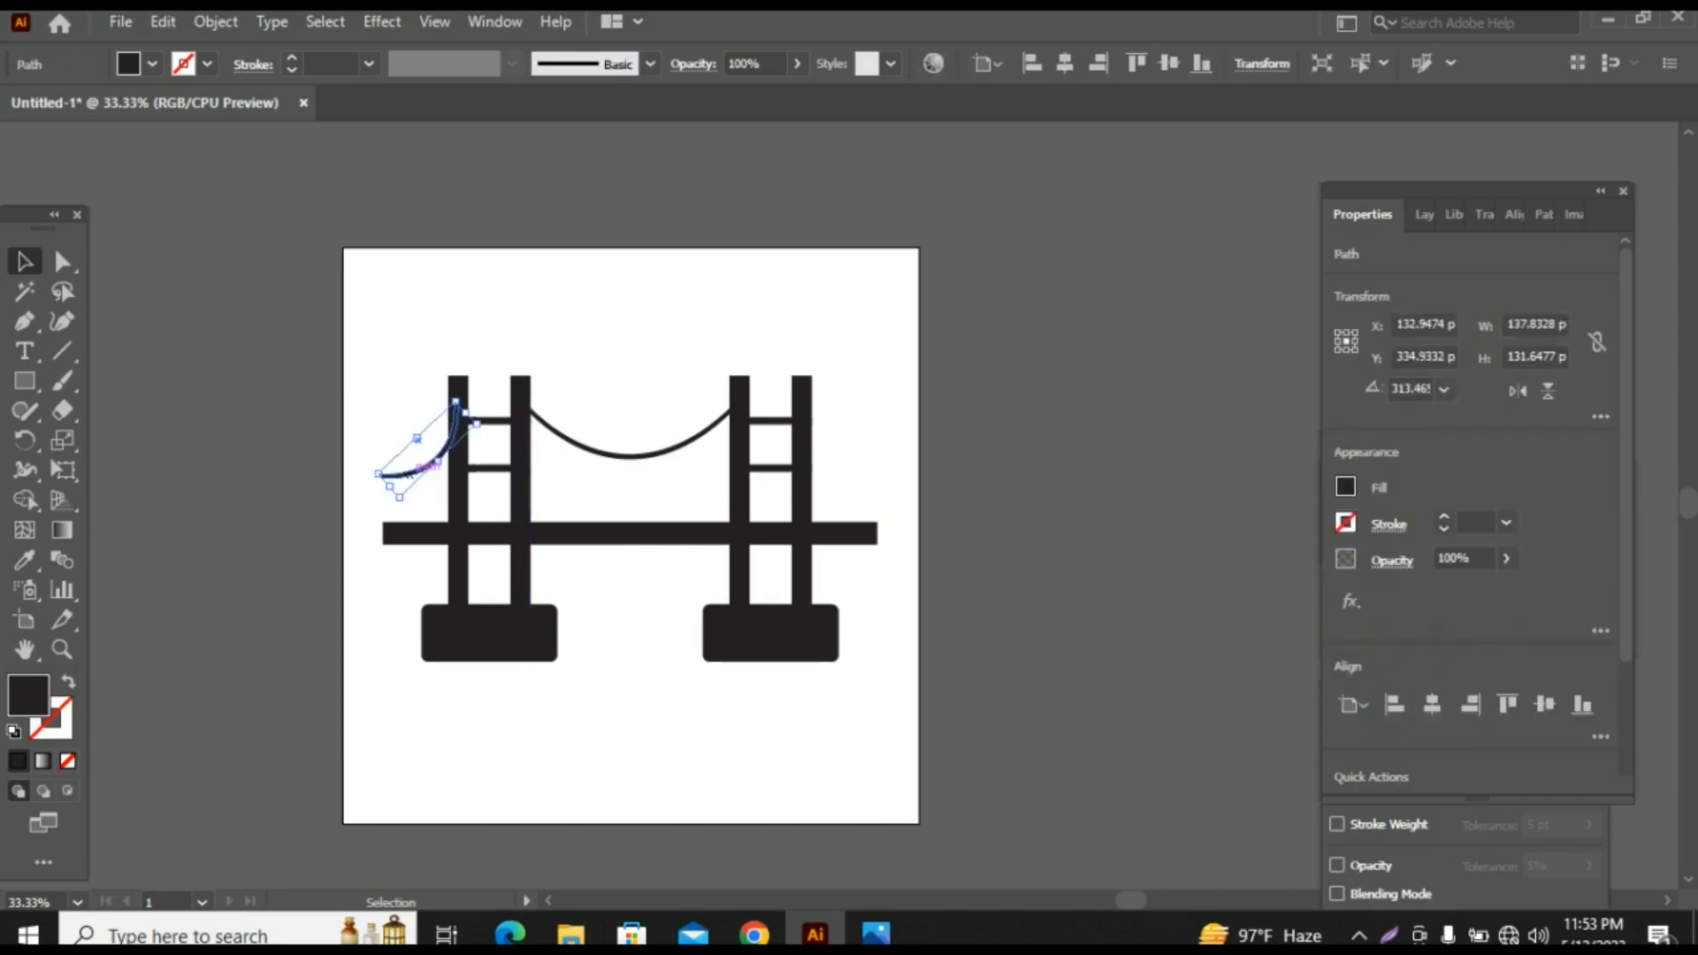
pyautogui.rightClick(412, 332)
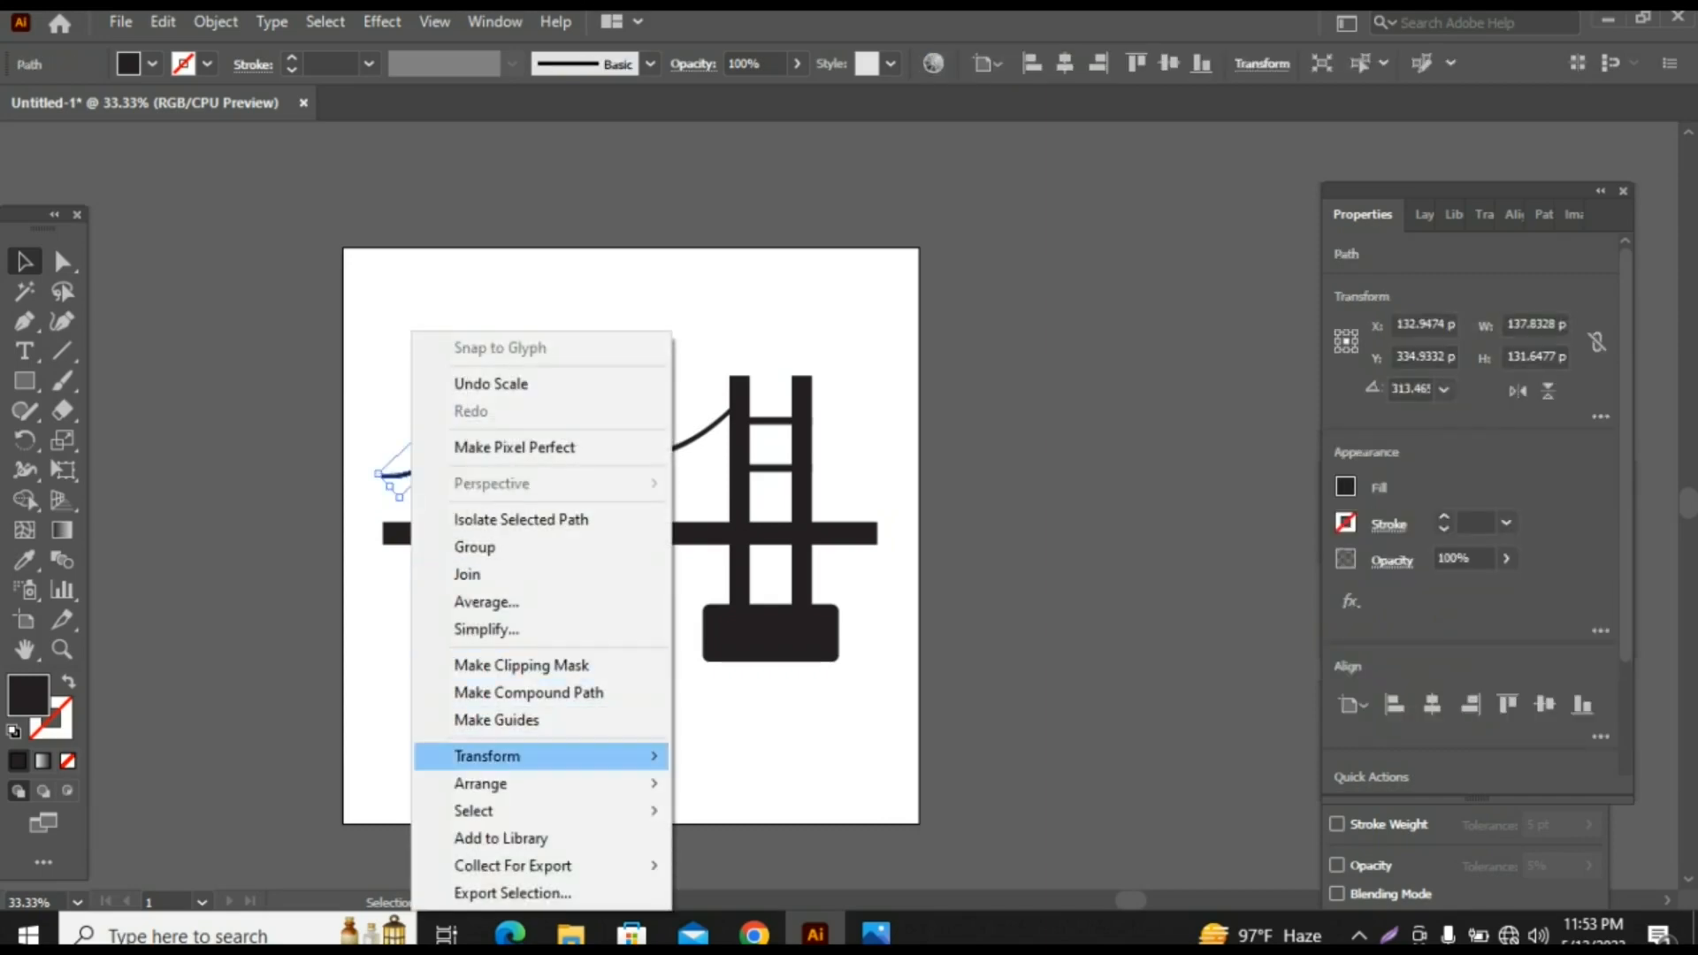
pyautogui.moveTo(531, 755)
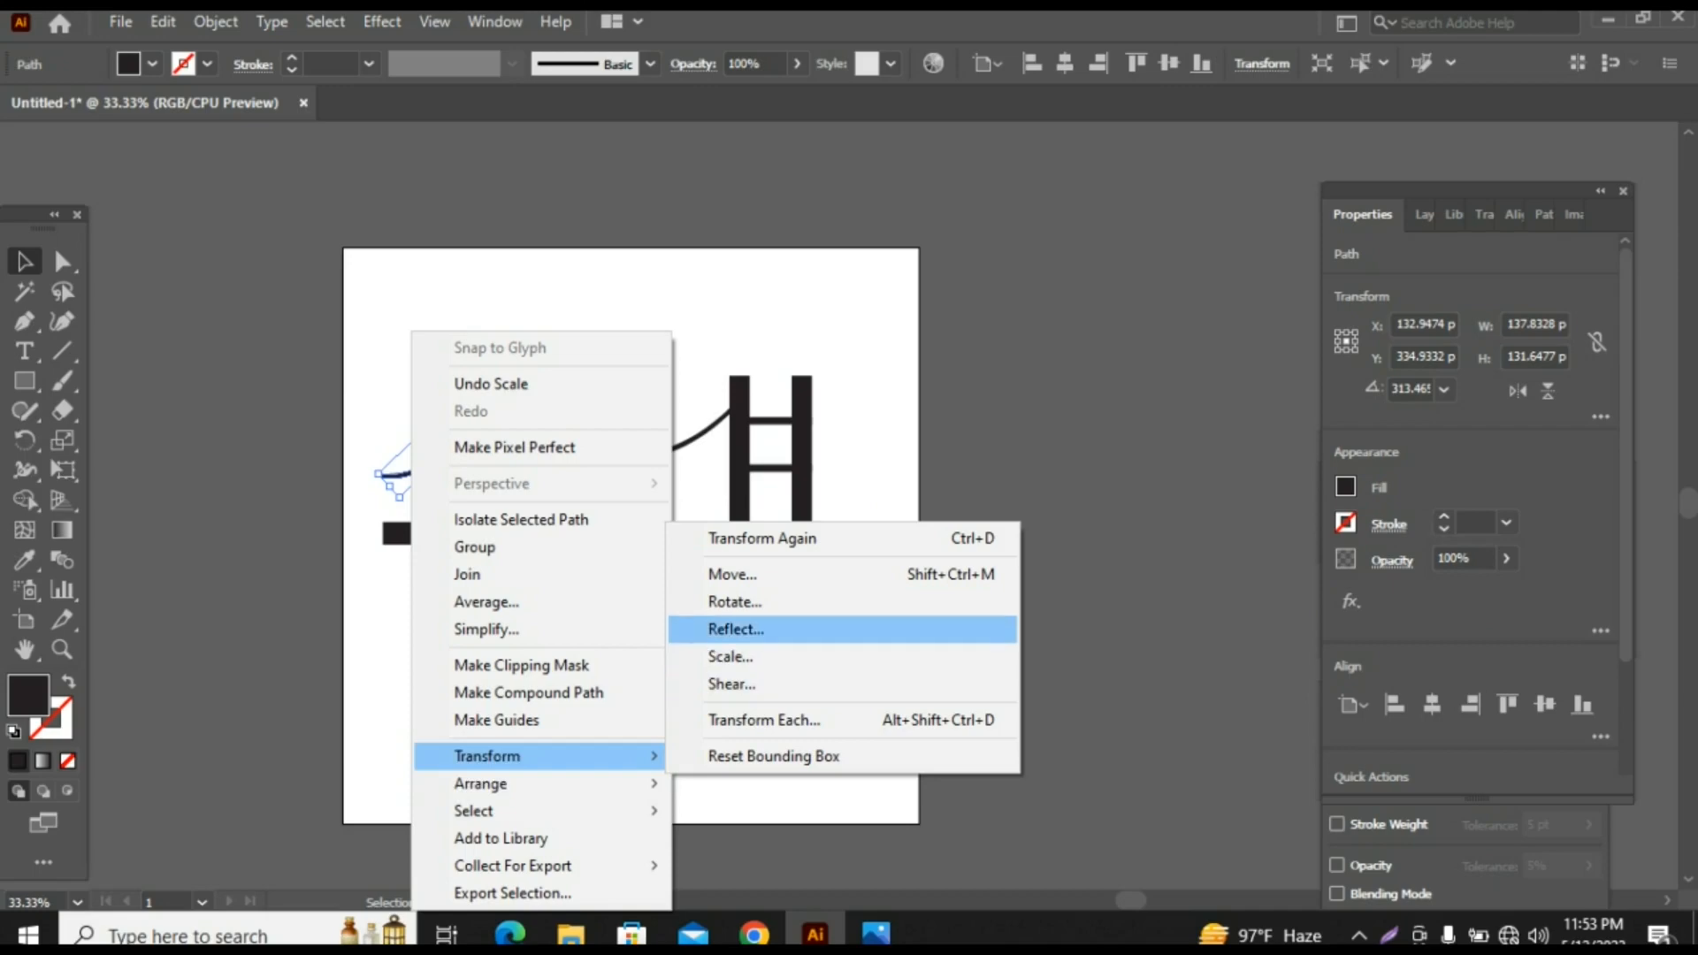
pyautogui.click(736, 629)
pyautogui.press('Return')
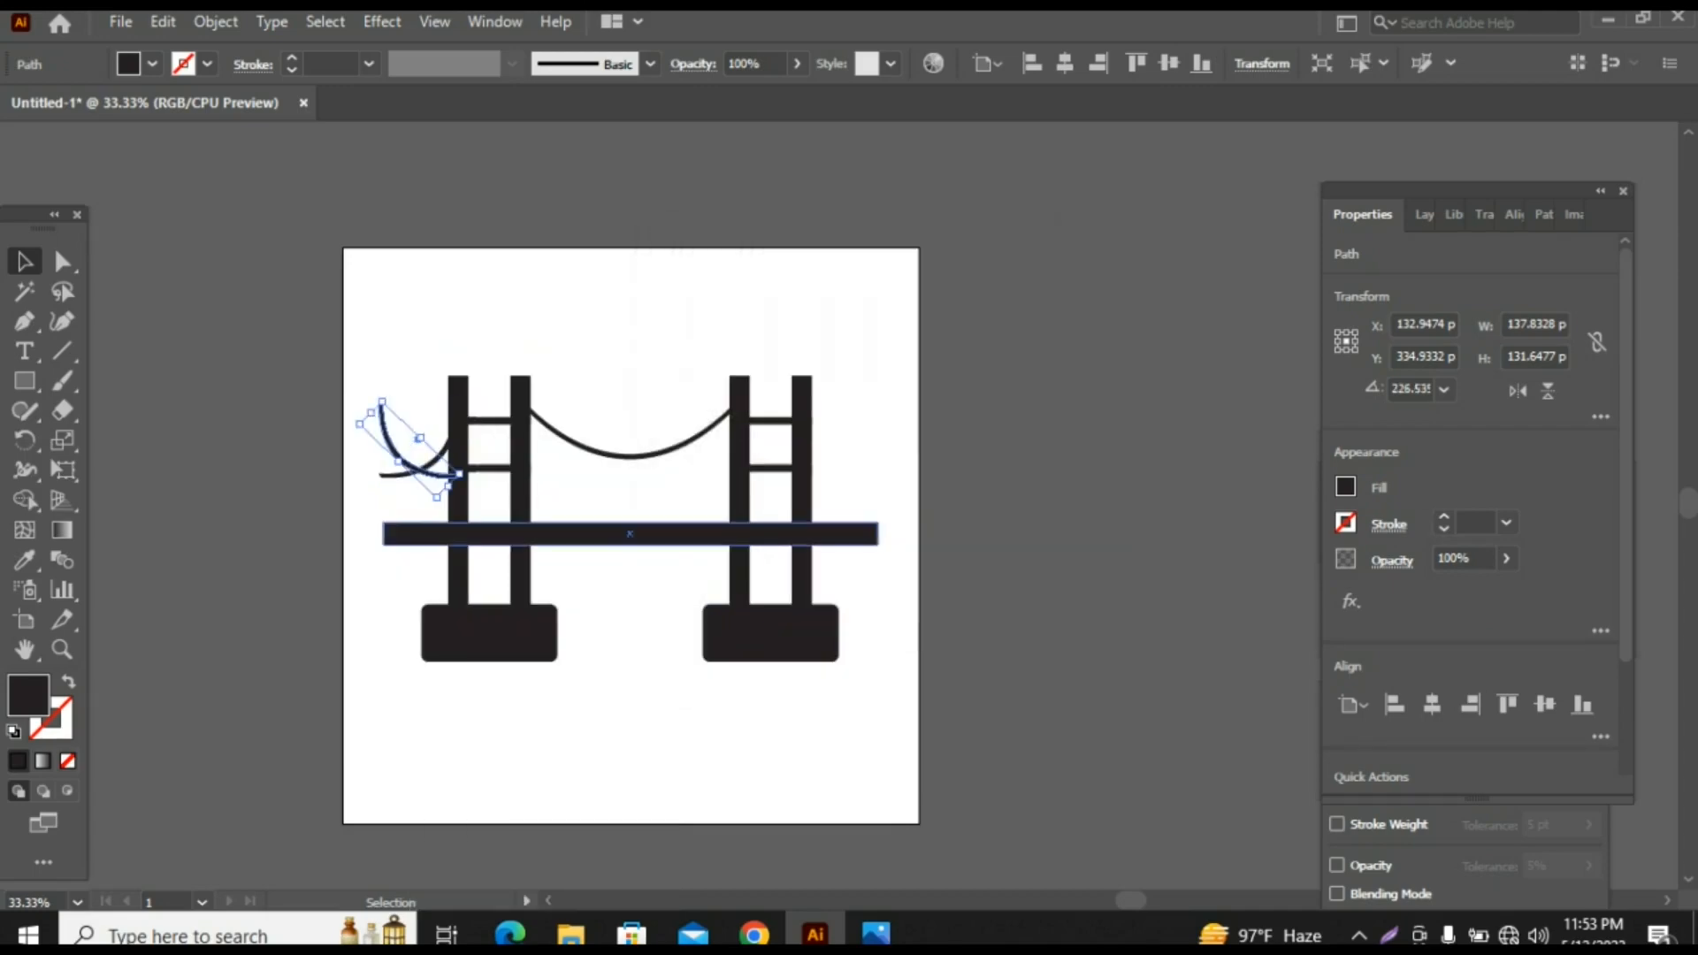
pyautogui.moveTo(458, 473); pyautogui.dragTo(881, 492)
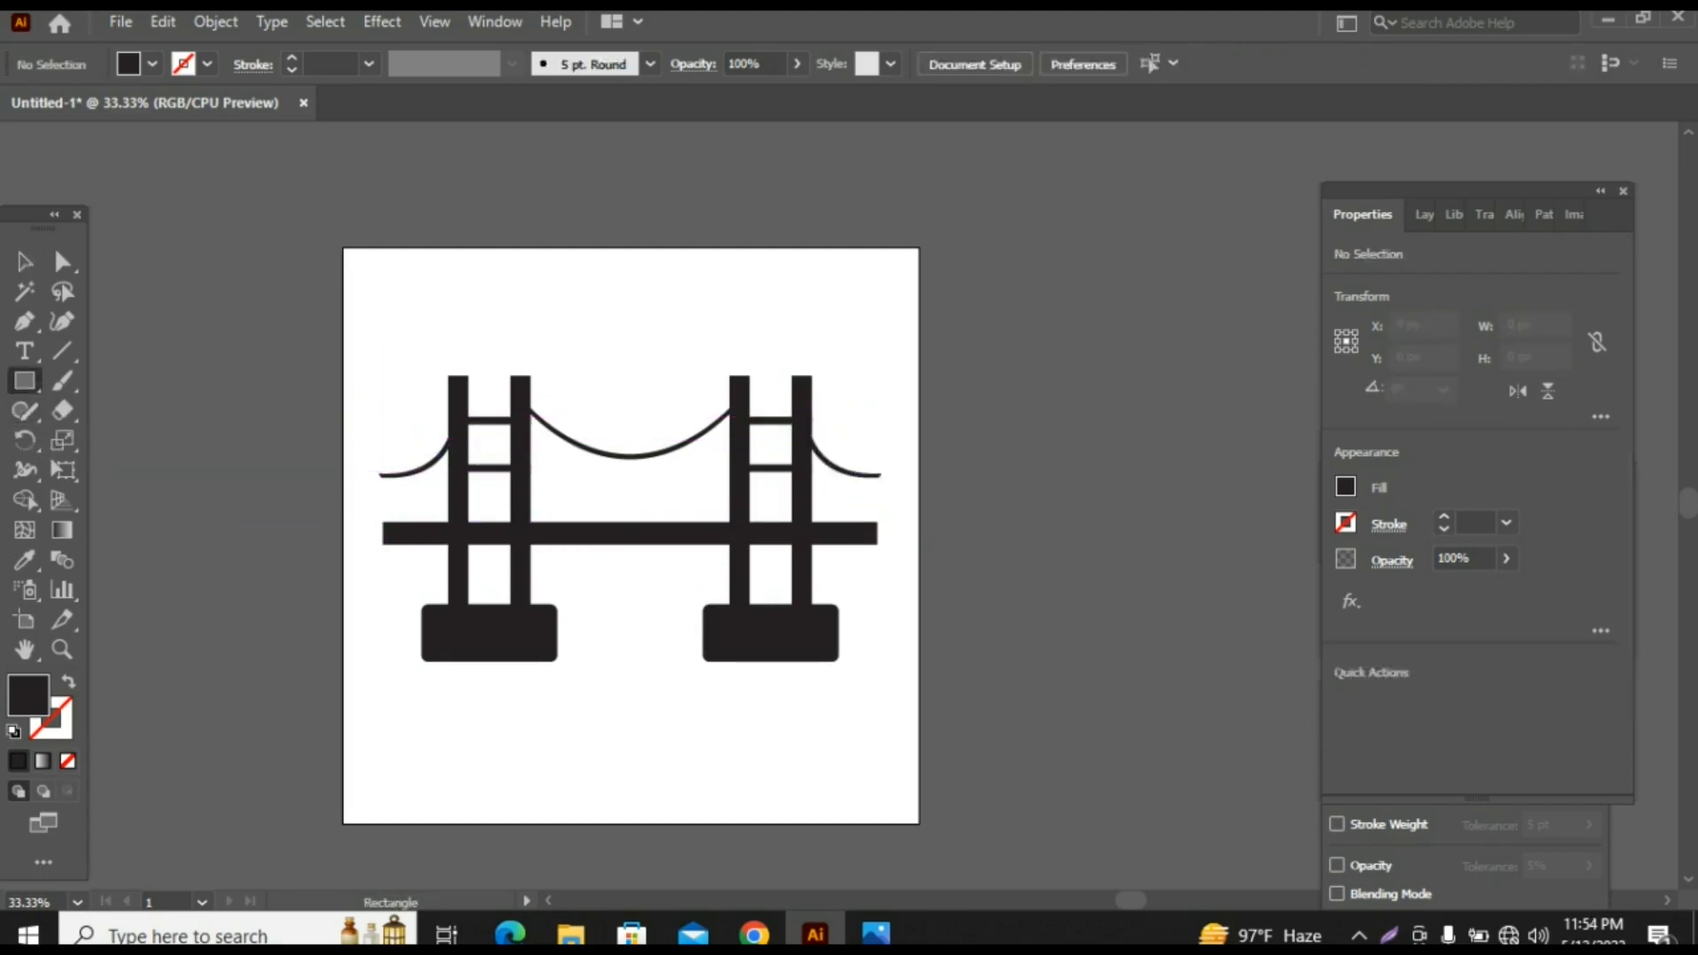
# Step: Draw a thin vertical bar about 6 by 927 px at the deck's left end and copy it about 24 px to the right
pyautogui.moveTo(392, 296); pyautogui.dragTo(393, 829)
pyautogui.click(25, 261)
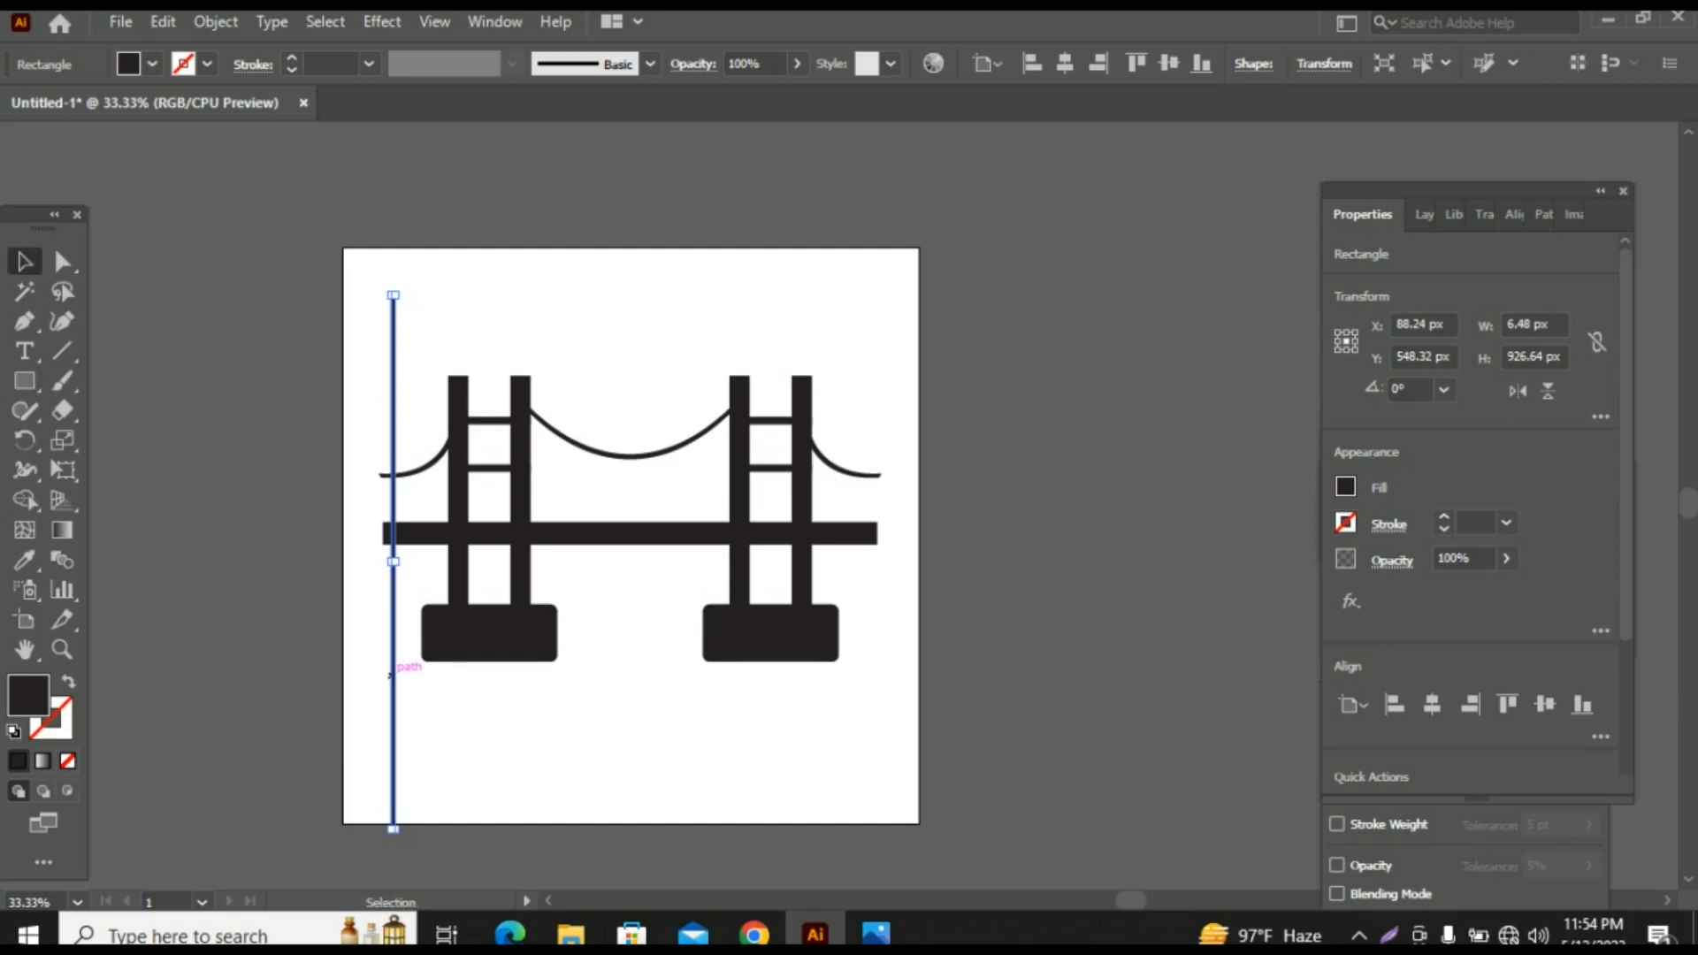
pyautogui.moveTo(390, 675); pyautogui.dragTo(402, 561)
pyautogui.press('a')
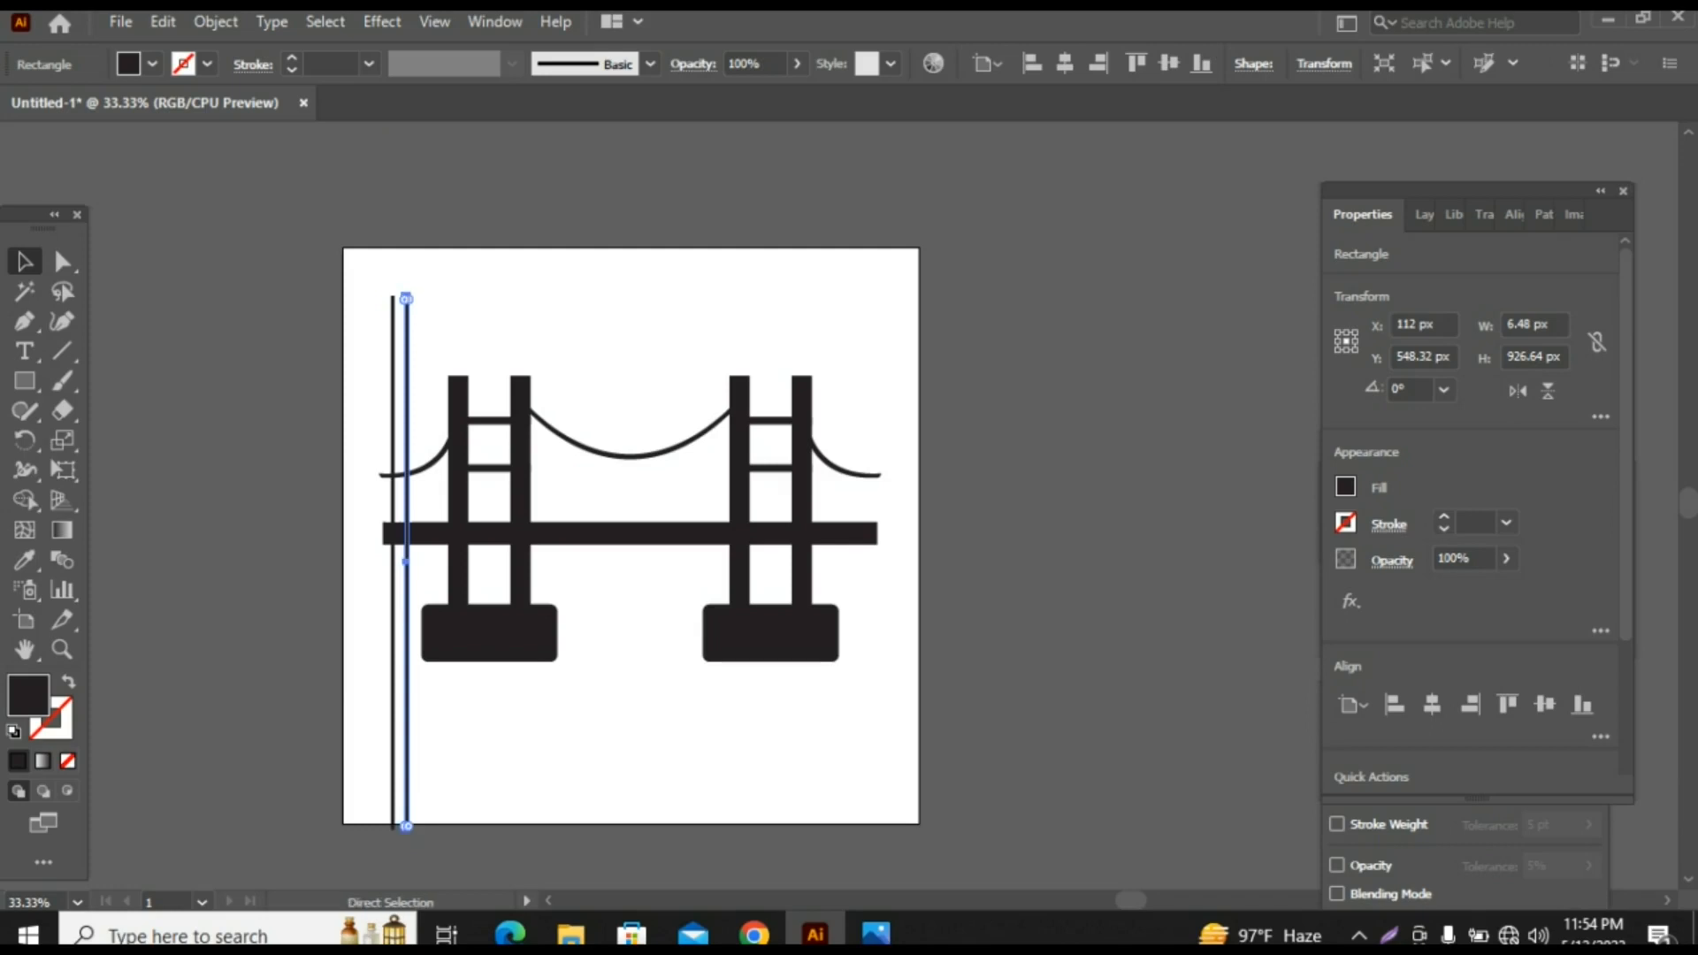
# Step: Repeat the bar copy at the same spacing until the thin vertical bars reach the deck's right end
pyautogui.hotkey('ctrl', 'd')
pyautogui.hotkey('ctrl', 'd')
pyautogui.hotkey('ctrl', 'd')
pyautogui.hotkey('ctrl', 'd')
pyautogui.hotkey('ctrl', 'd')
pyautogui.hotkey('ctrl', 'd')
pyautogui.hotkey('ctrl', 'd')
pyautogui.hotkey('ctrl', 'd')
pyautogui.hotkey('ctrl', 'd')
pyautogui.hotkey('ctrl', 'd')
pyautogui.hotkey('ctrl', 'd')
pyautogui.hotkey('ctrl', 'd')
pyautogui.hotkey('ctrl', 'd')
pyautogui.hotkey('ctrl', 'd')
pyautogui.hotkey('ctrl', 'd')
pyautogui.hotkey('ctrl', 'd')
pyautogui.hotkey('ctrl', 'd')
pyautogui.hotkey('ctrl', 'd')
pyautogui.hotkey('ctrl', 'd')
pyautogui.hotkey('ctrl', 'd')
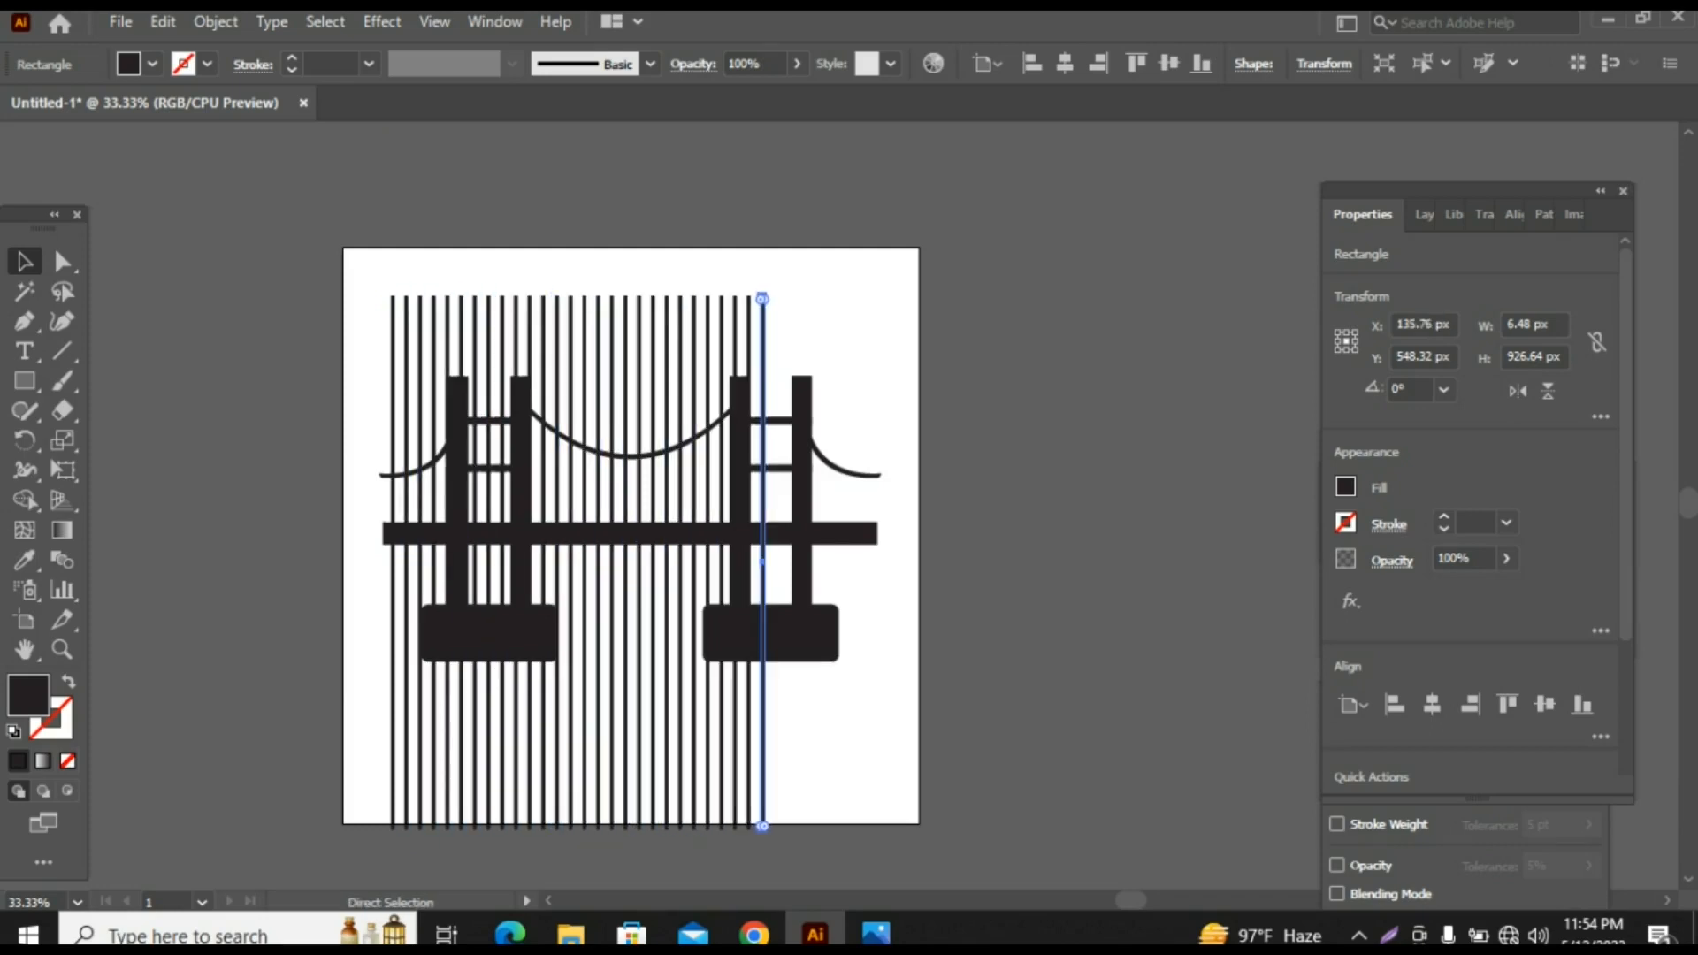
pyautogui.hotkey('ctrl', 'd')
pyautogui.hotkey('ctrl', 'd')
pyautogui.hotkey('ctrl', 'd')
pyautogui.hotkey('ctrl', 'd')
pyautogui.hotkey('ctrl', 'd')
pyautogui.hotkey('ctrl', 'd')
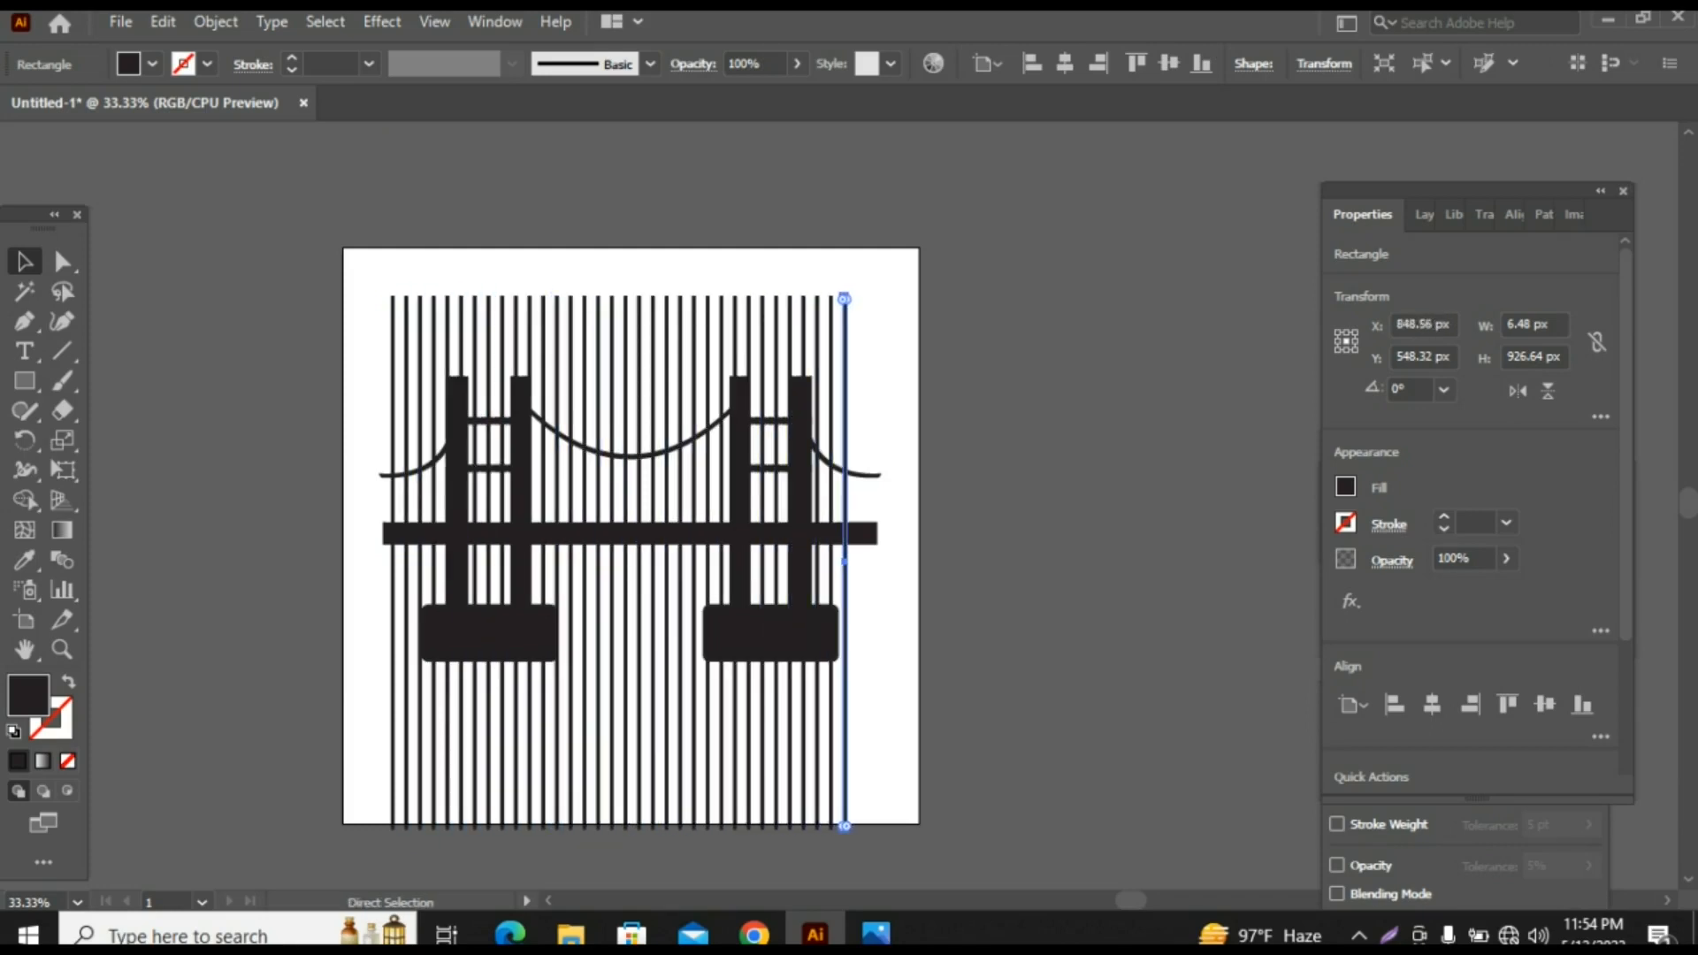
pyautogui.hotkey('ctrl', 'd')
pyautogui.hotkey('ctrl', 'd')
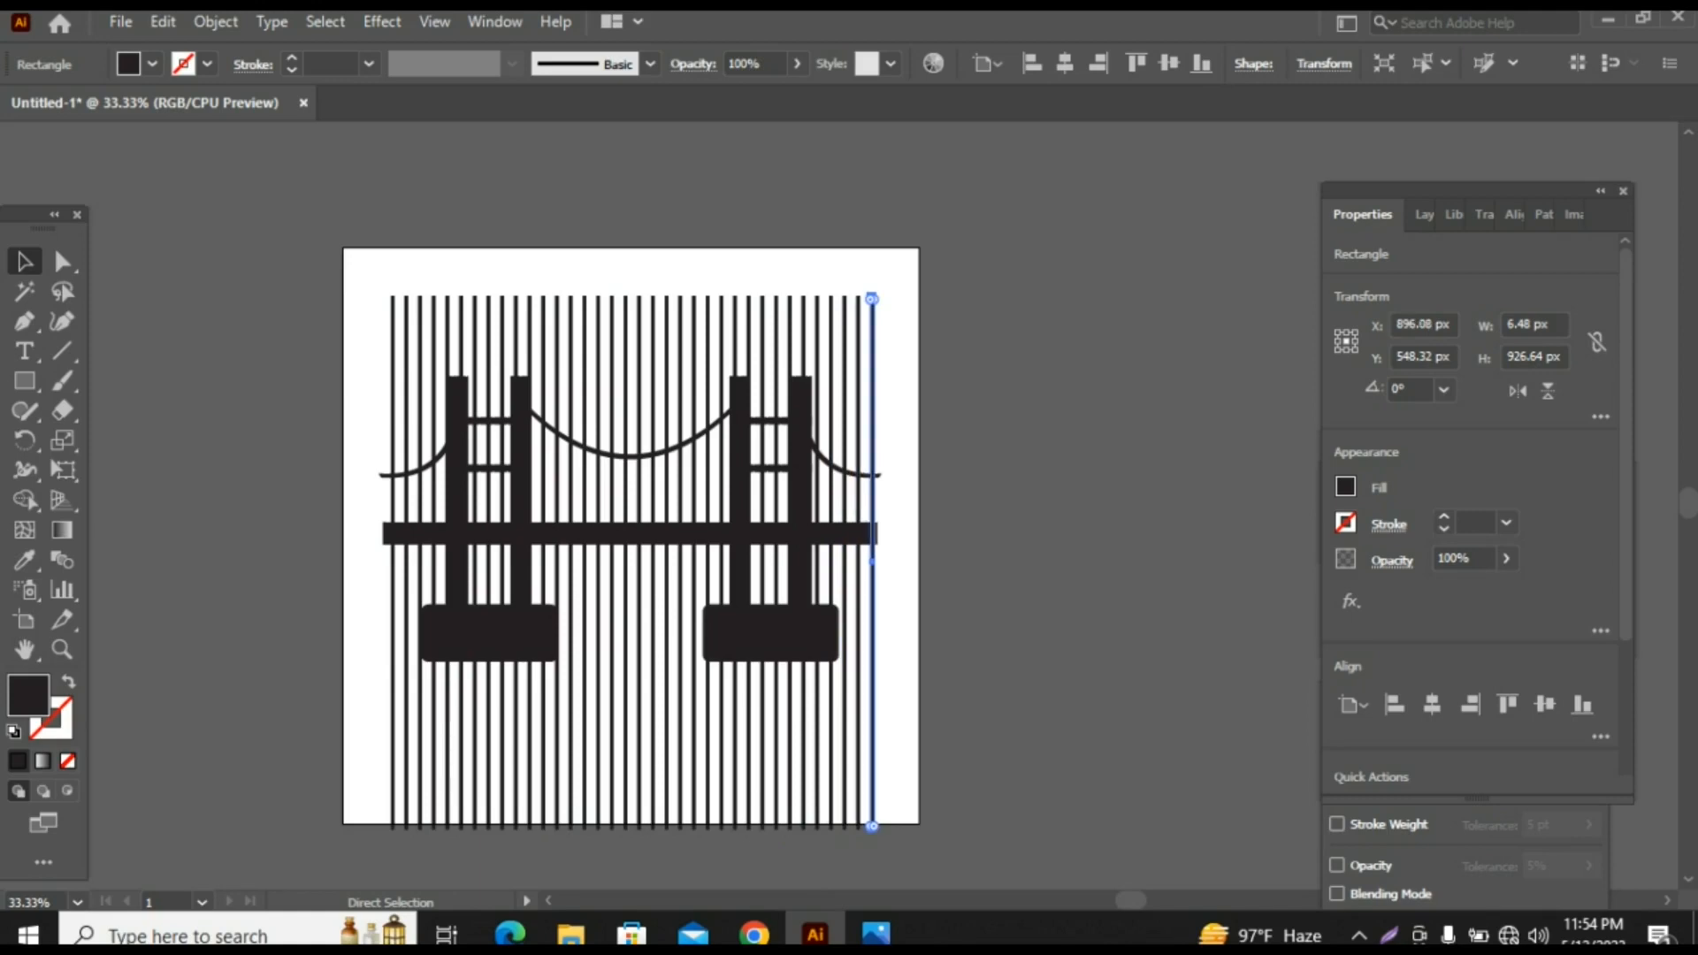
# Step: Group all the thin vertical bars, center the group horizontally on the artboard, and deselect it
pyautogui.moveTo(296, 724); pyautogui.dragTo(997, 846)
pyautogui.hotkey('ctrl', 'g')
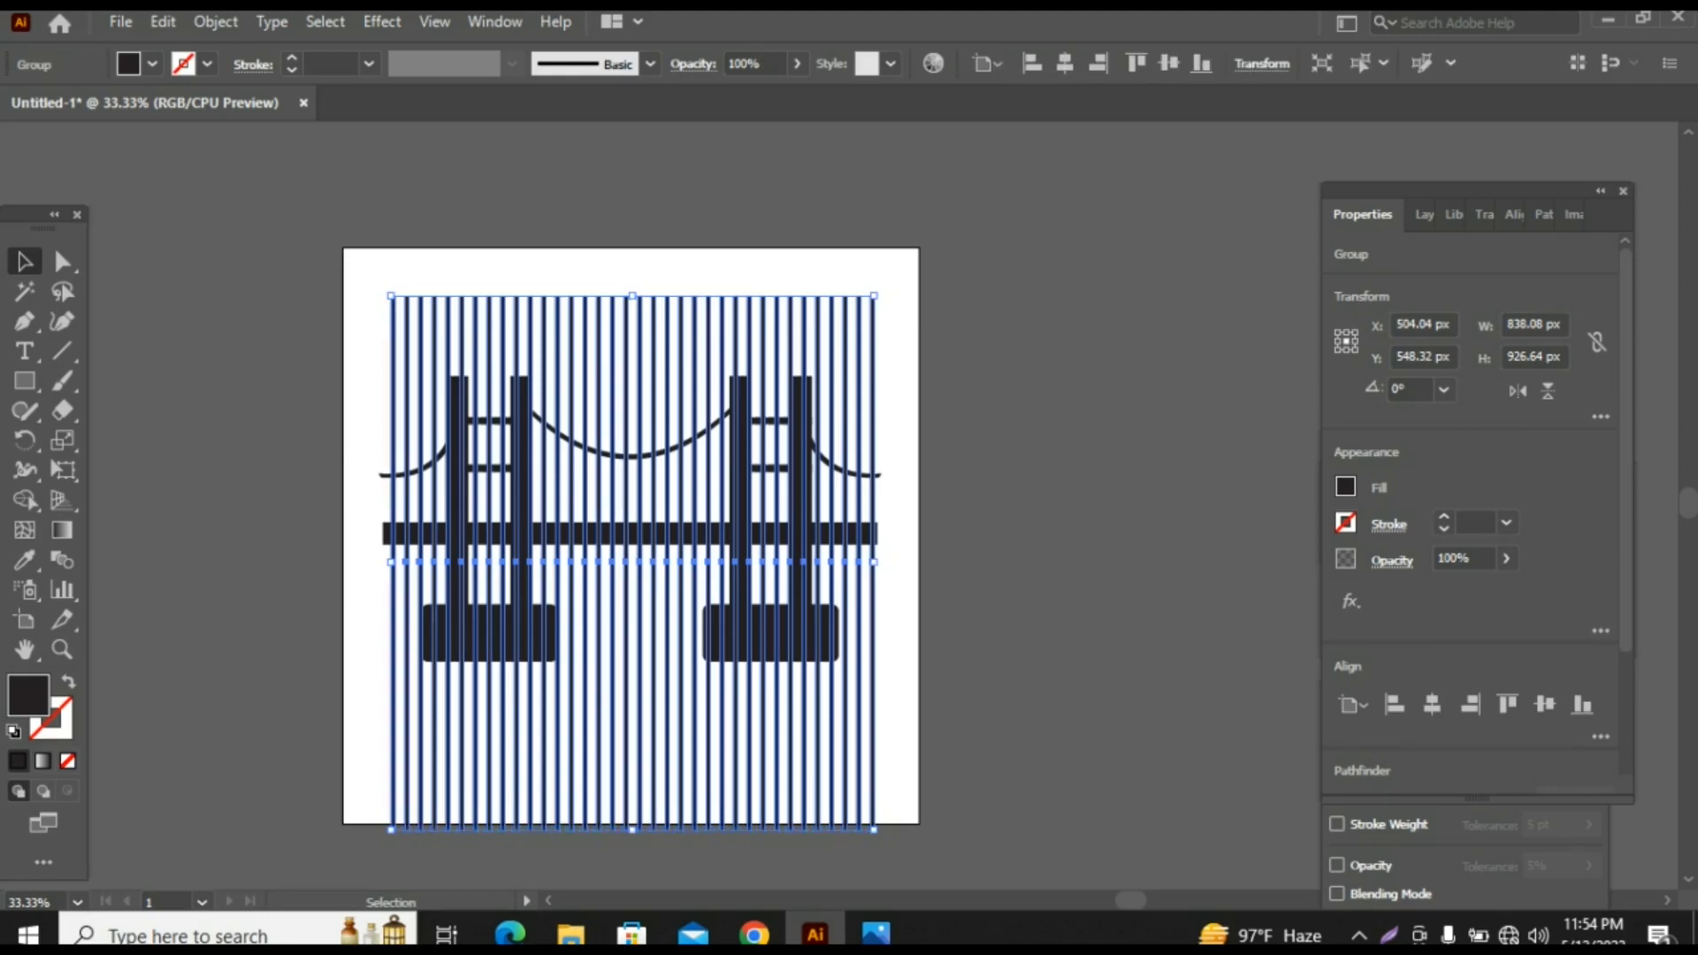
pyautogui.click(1433, 704)
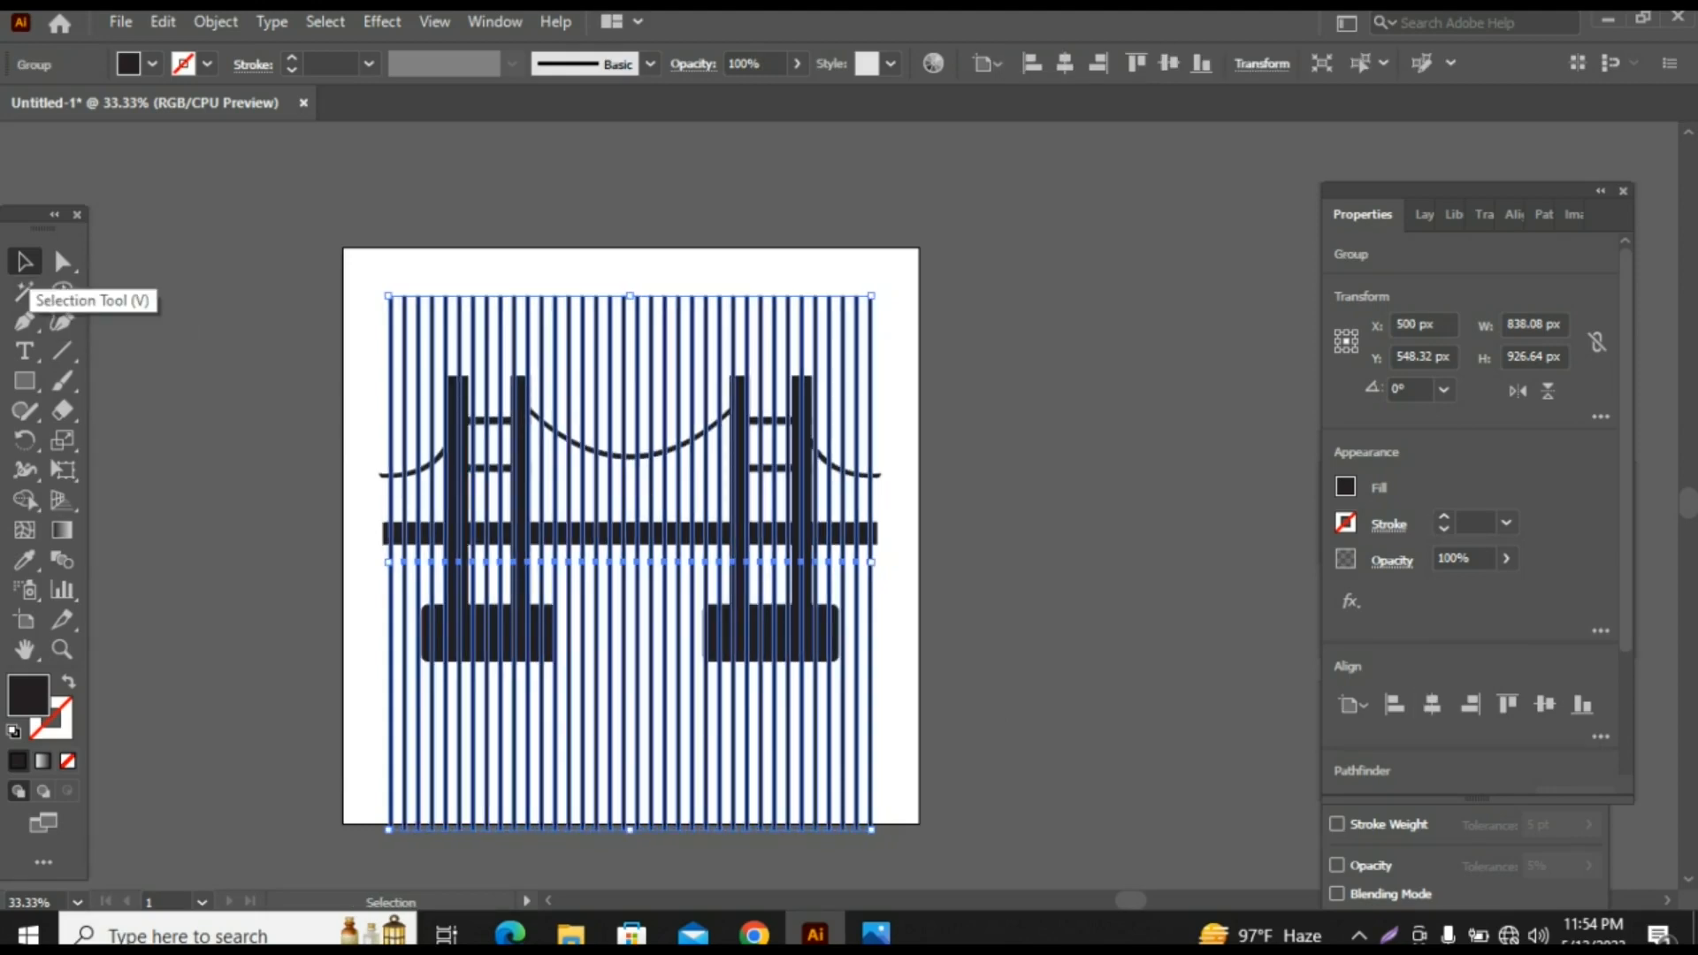
pyautogui.click(62, 261)
pyautogui.hotkey('ctrl', 'shift', 'a')
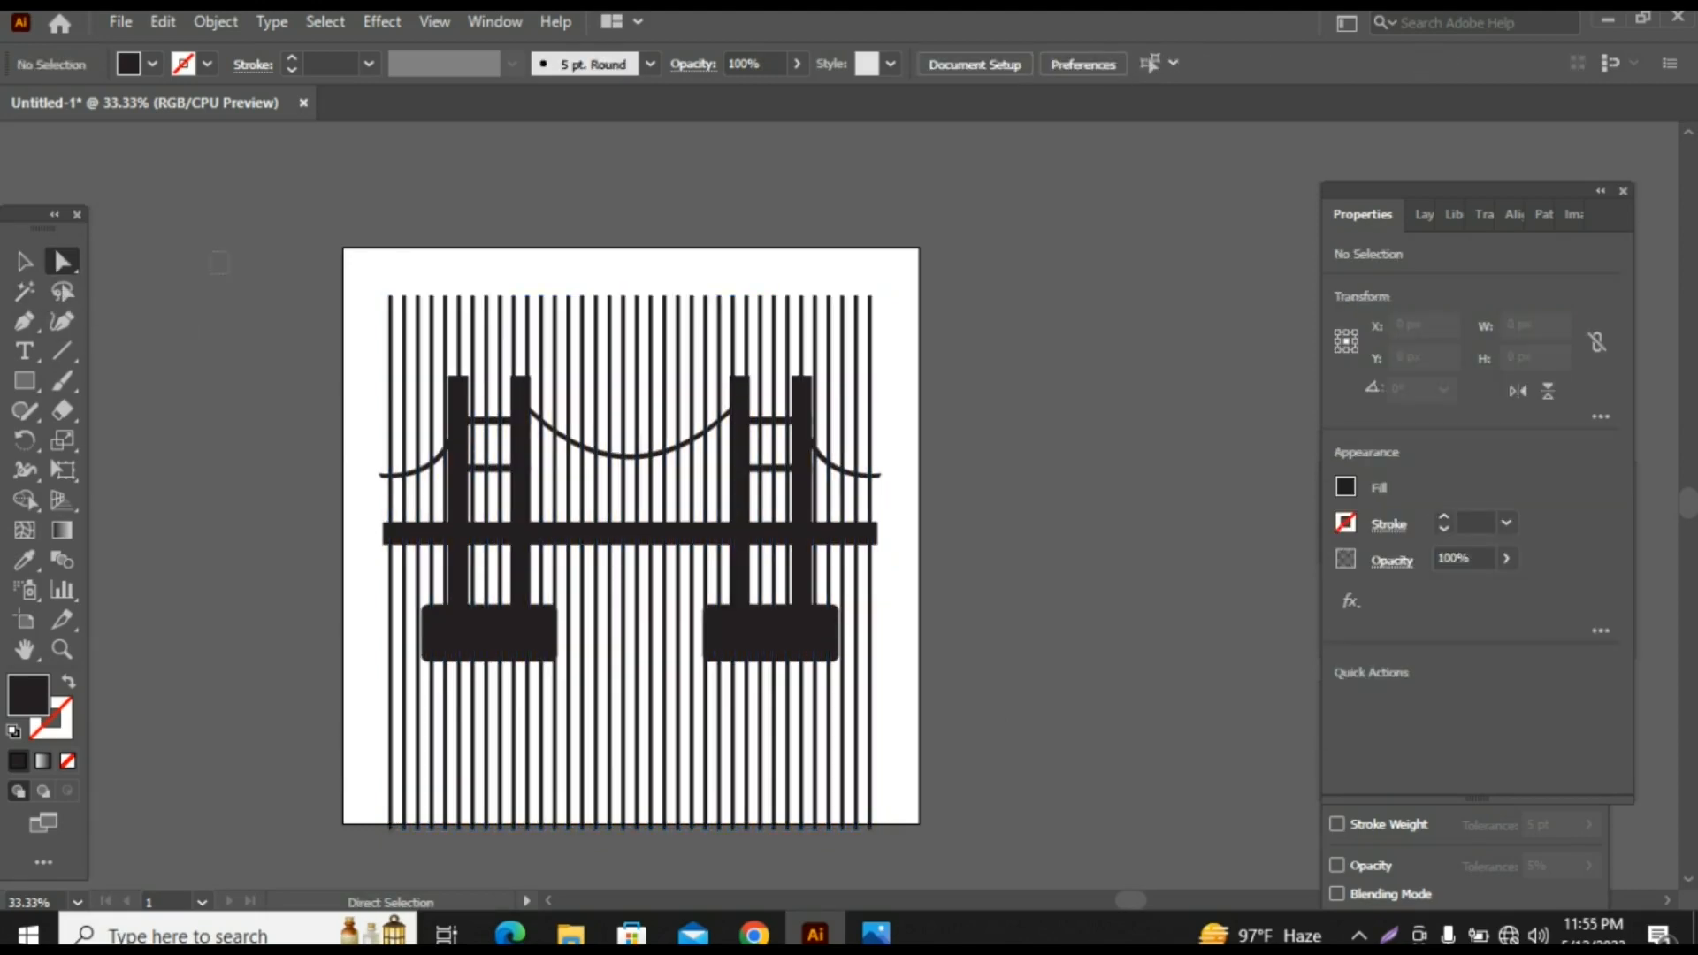
# Step: Select the whole bridge and use the Shape Builder to remove the thin bars' portions above the cables and below the deck and bases
pyautogui.scroll(-1, 631, 536)
pyautogui.hotkey('ctrl', 'a')
pyautogui.scroll(2, 632, 536)
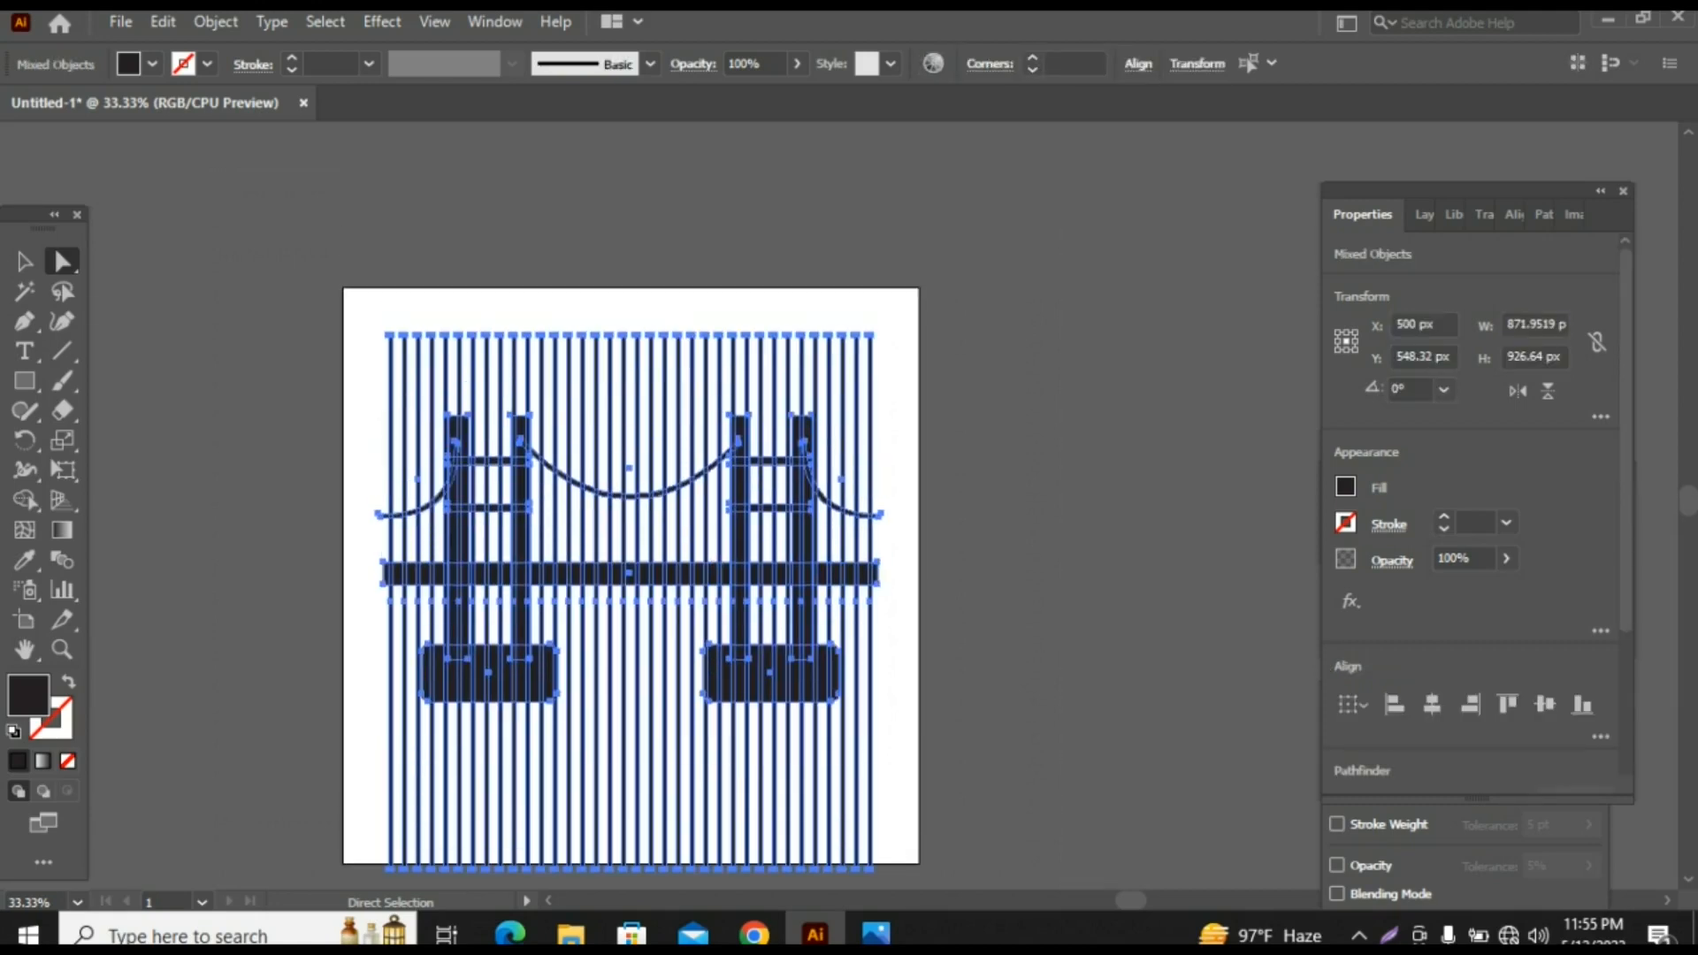
pyautogui.click(25, 499)
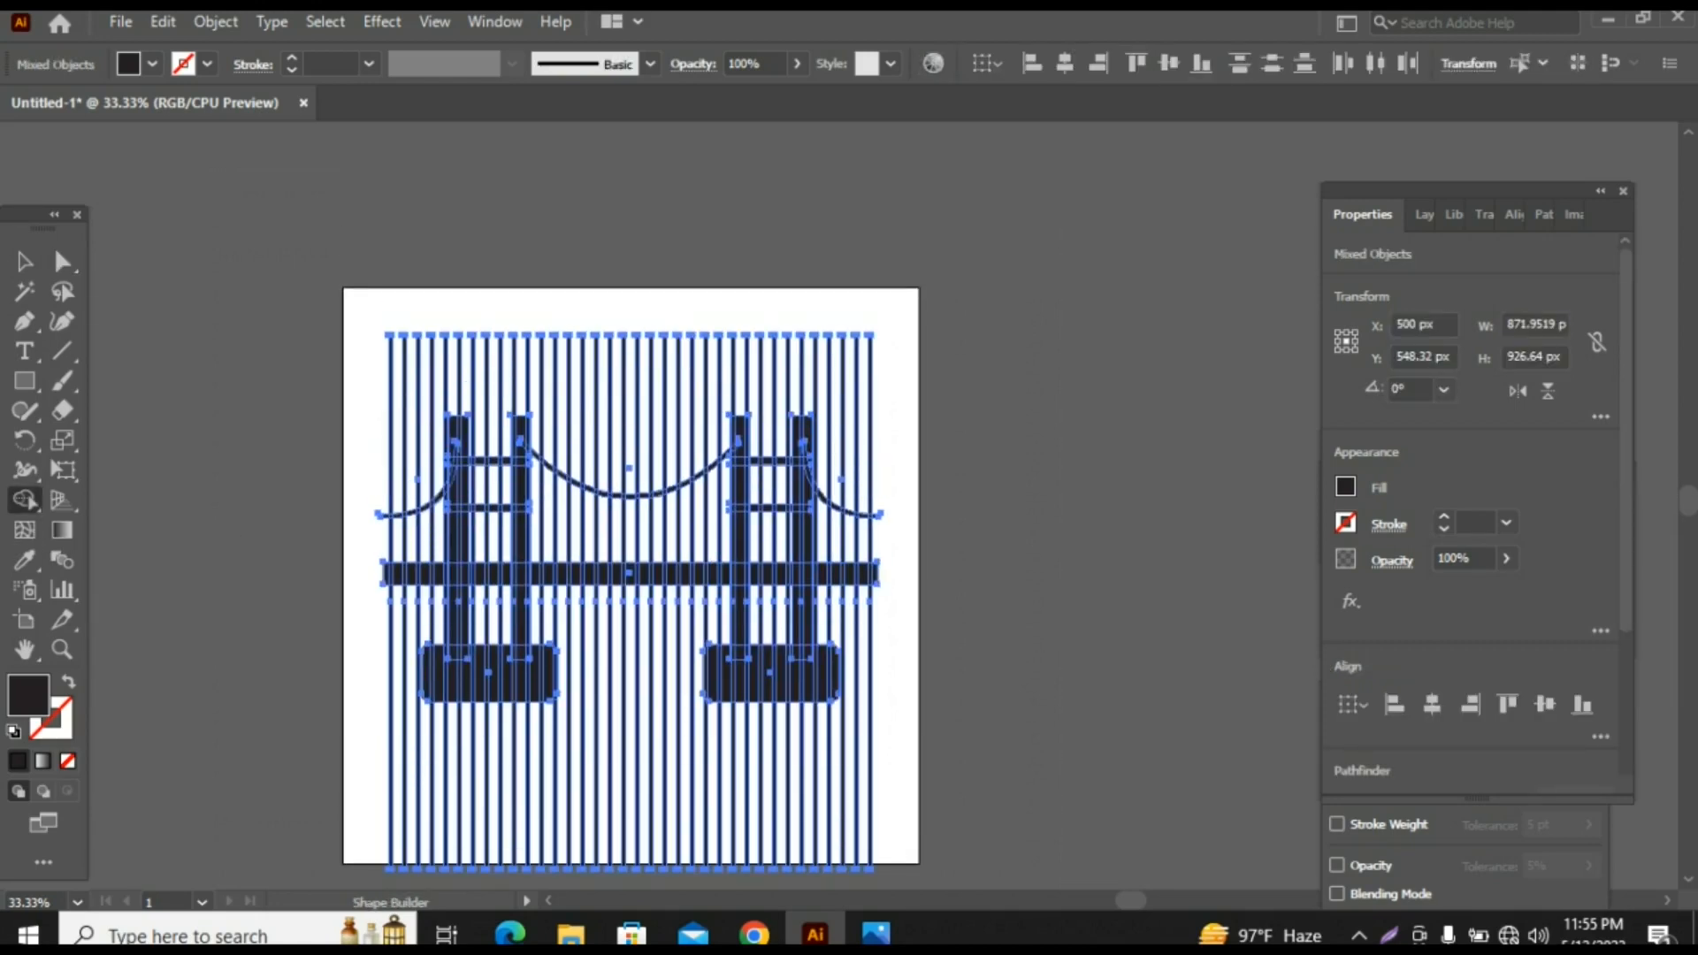
pyautogui.moveTo(362, 439)
pyautogui.mouseDown()
pyautogui.moveTo(419, 376)
pyautogui.moveTo(476, 357)
pyautogui.moveTo(709, 351)
pyautogui.moveTo(880, 389)
pyautogui.mouseUp()
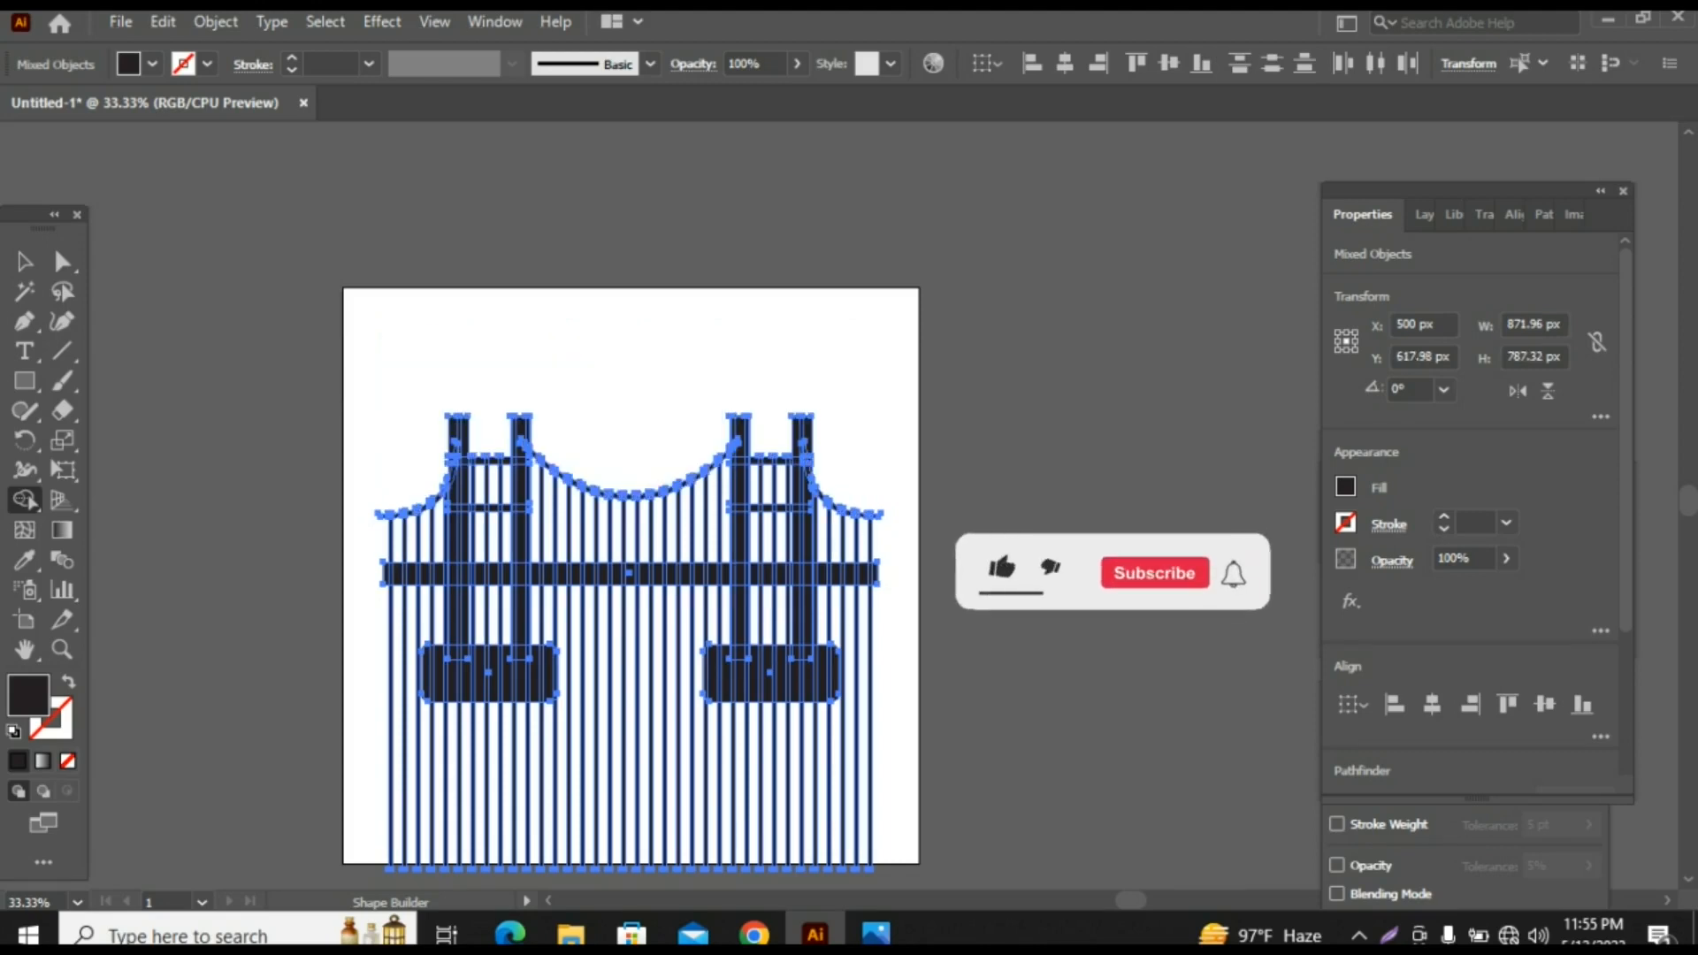
pyautogui.moveTo(910, 746)
pyautogui.mouseDown()
pyautogui.moveTo(739, 785)
pyautogui.moveTo(372, 789)
pyautogui.mouseUp()
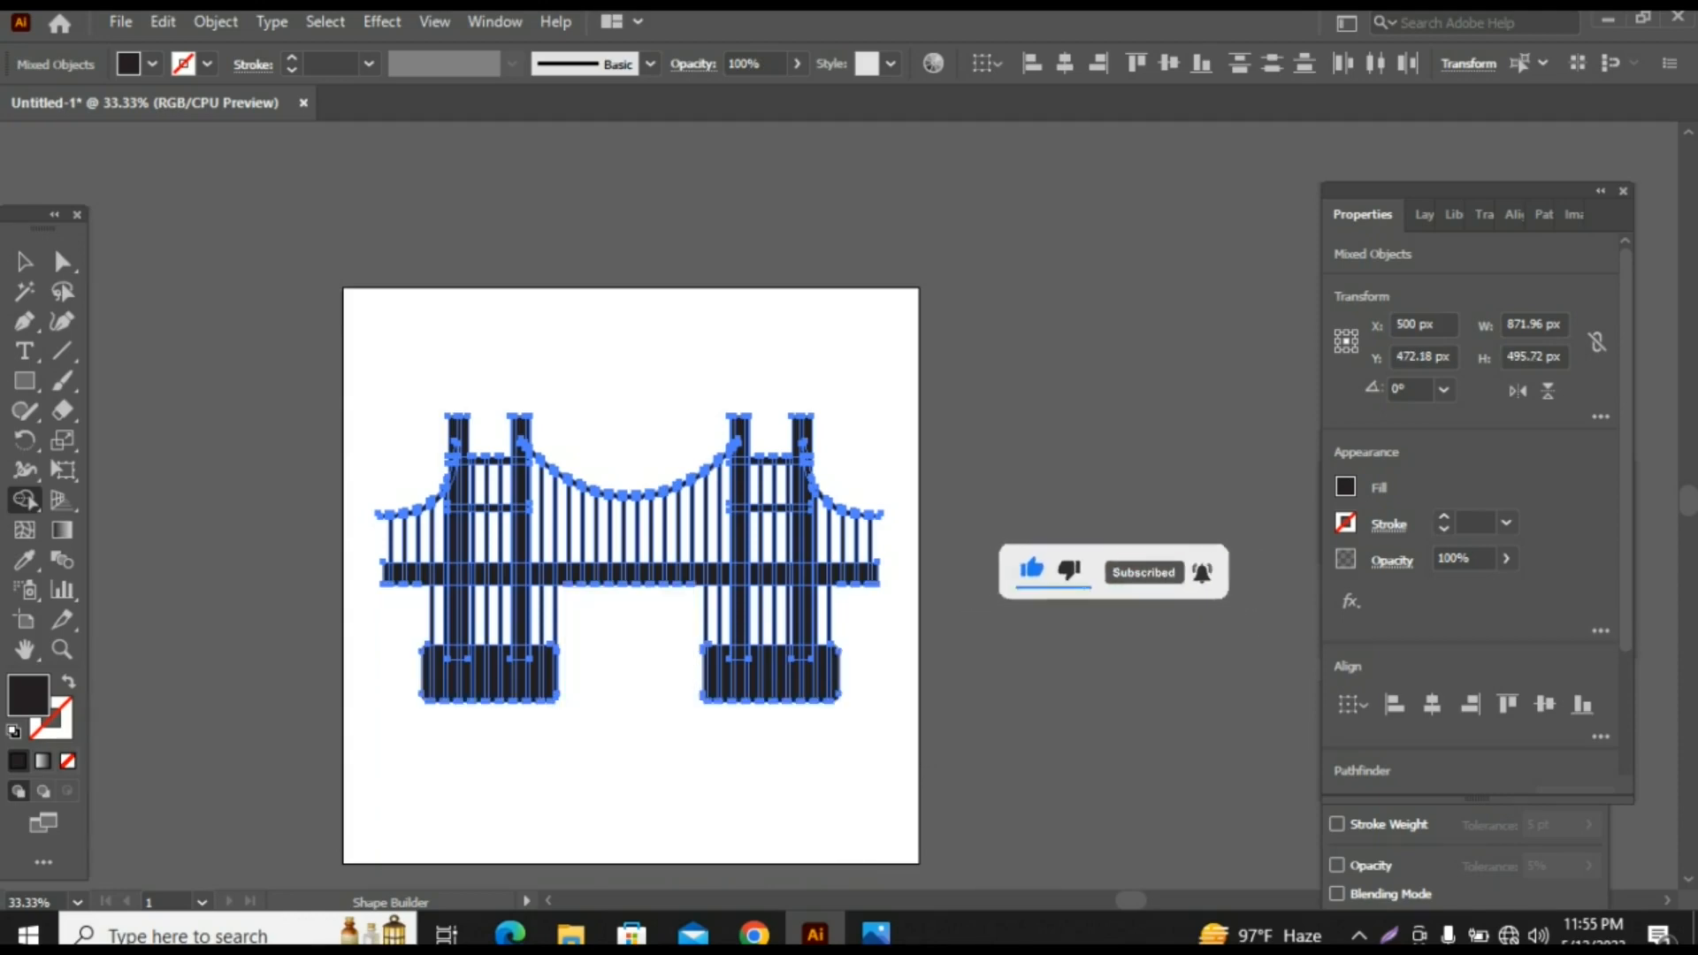
# Step: Remove the thin bar pieces inside the left tower above the deck, including those between its two crossbars
pyautogui.hotkey('ctrl', '=')
pyautogui.hotkey('ctrl', '=')
pyautogui.hotkey('ctrl', '=')
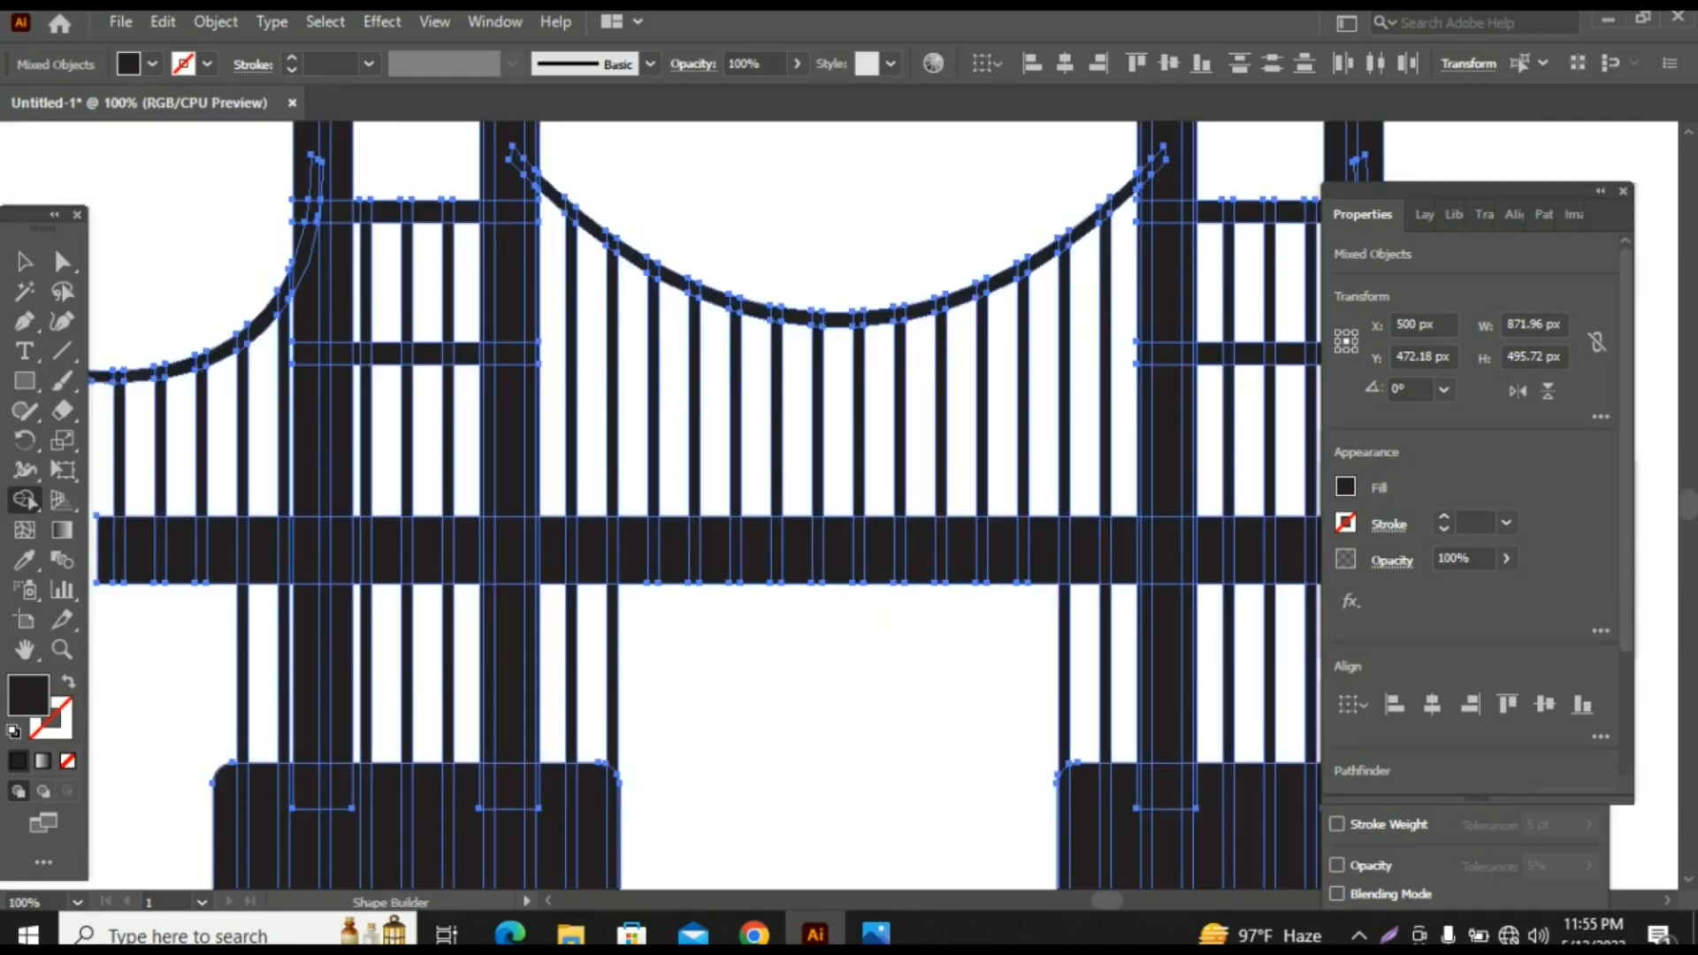
pyautogui.moveTo(374, 460); pyautogui.dragTo(449, 460)
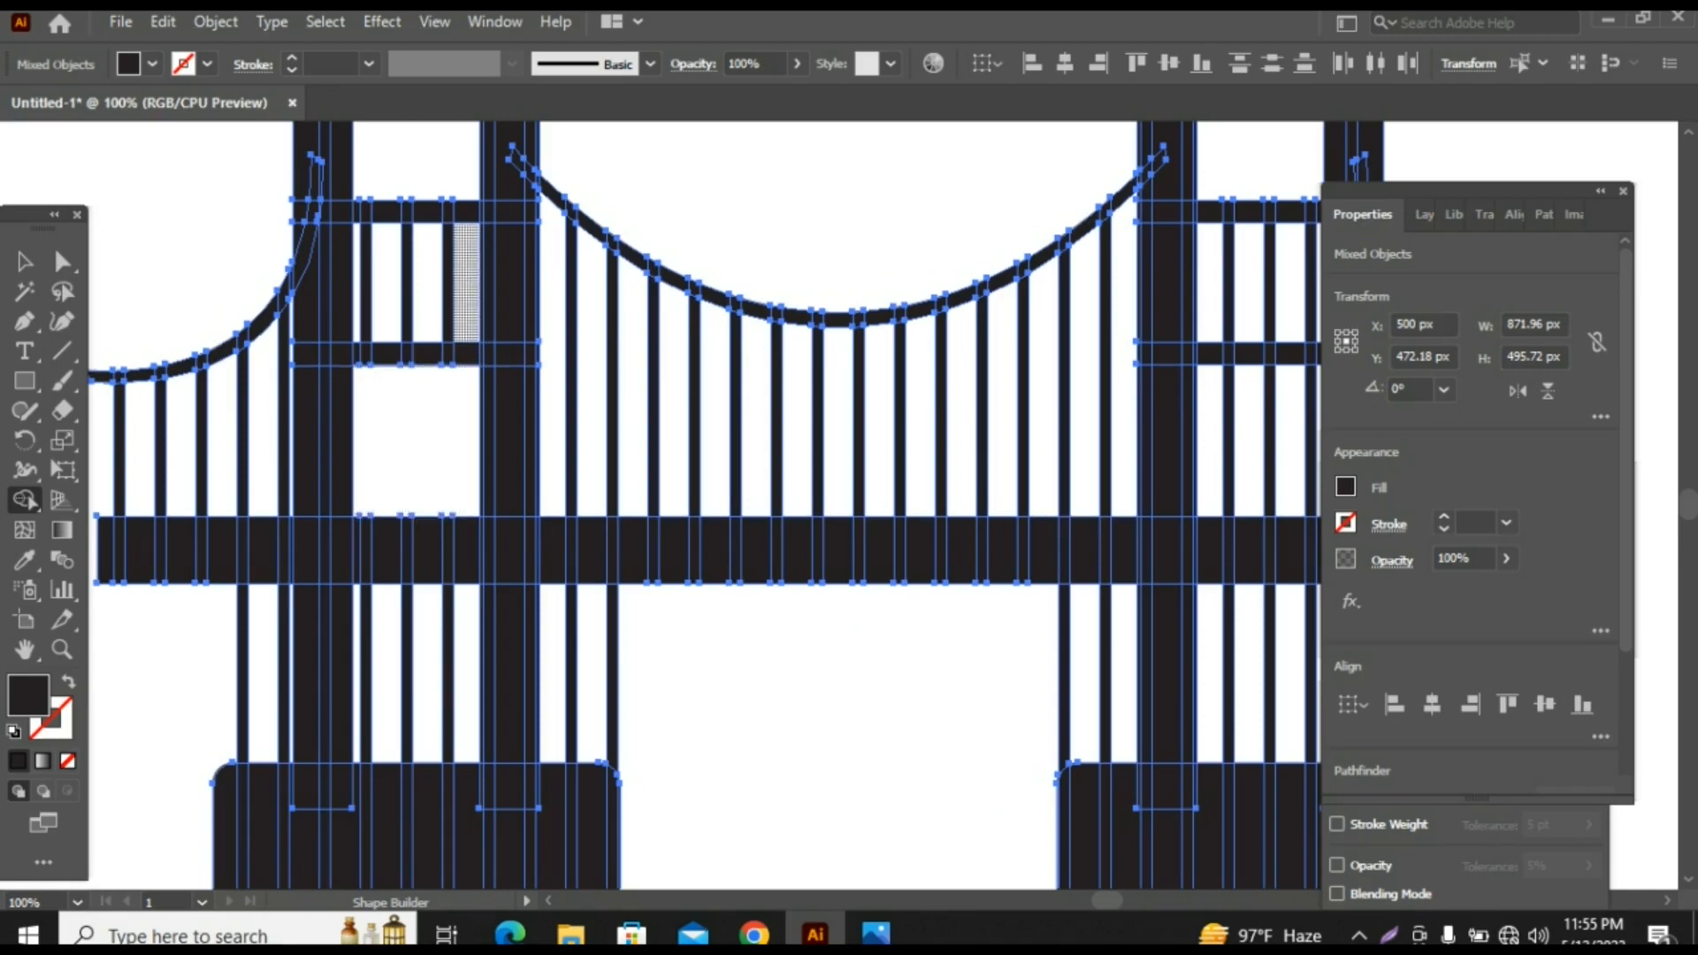
pyautogui.moveTo(462, 274); pyautogui.dragTo(363, 275)
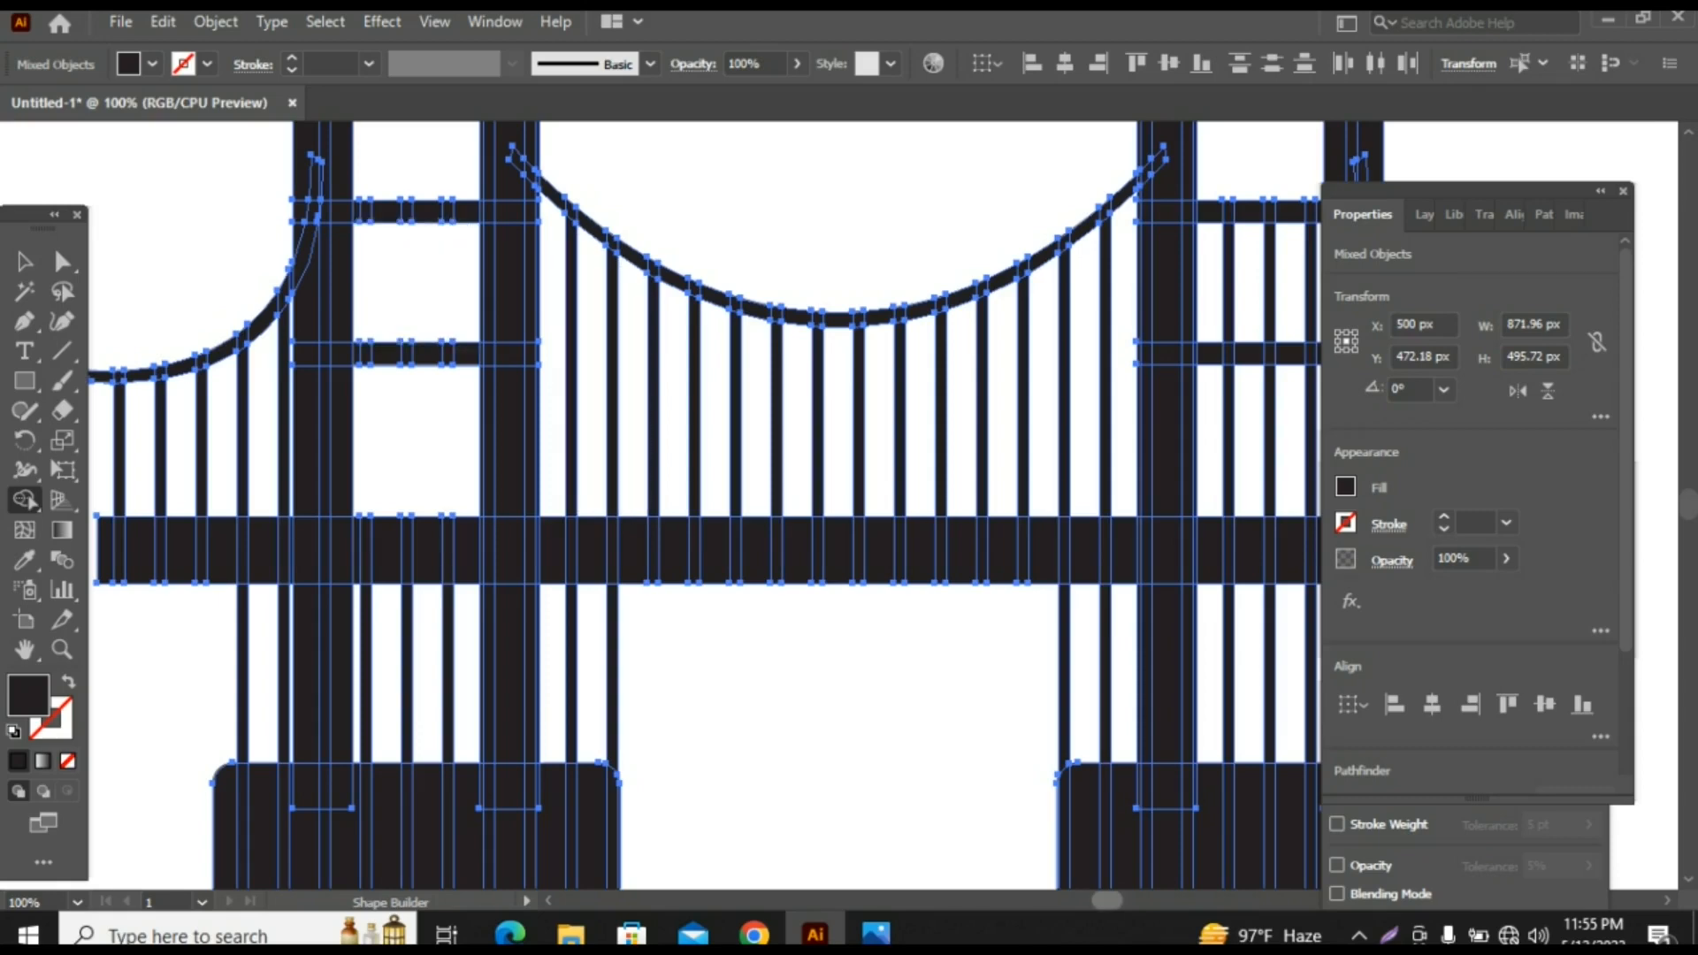
# Step: Remove the thin bar pieces inside the right tower, both below the deck and above it up to the upper crossbar
pyautogui.hscroll(5, 124, 659)
pyautogui.moveTo(884, 701); pyautogui.dragTo(981, 734)
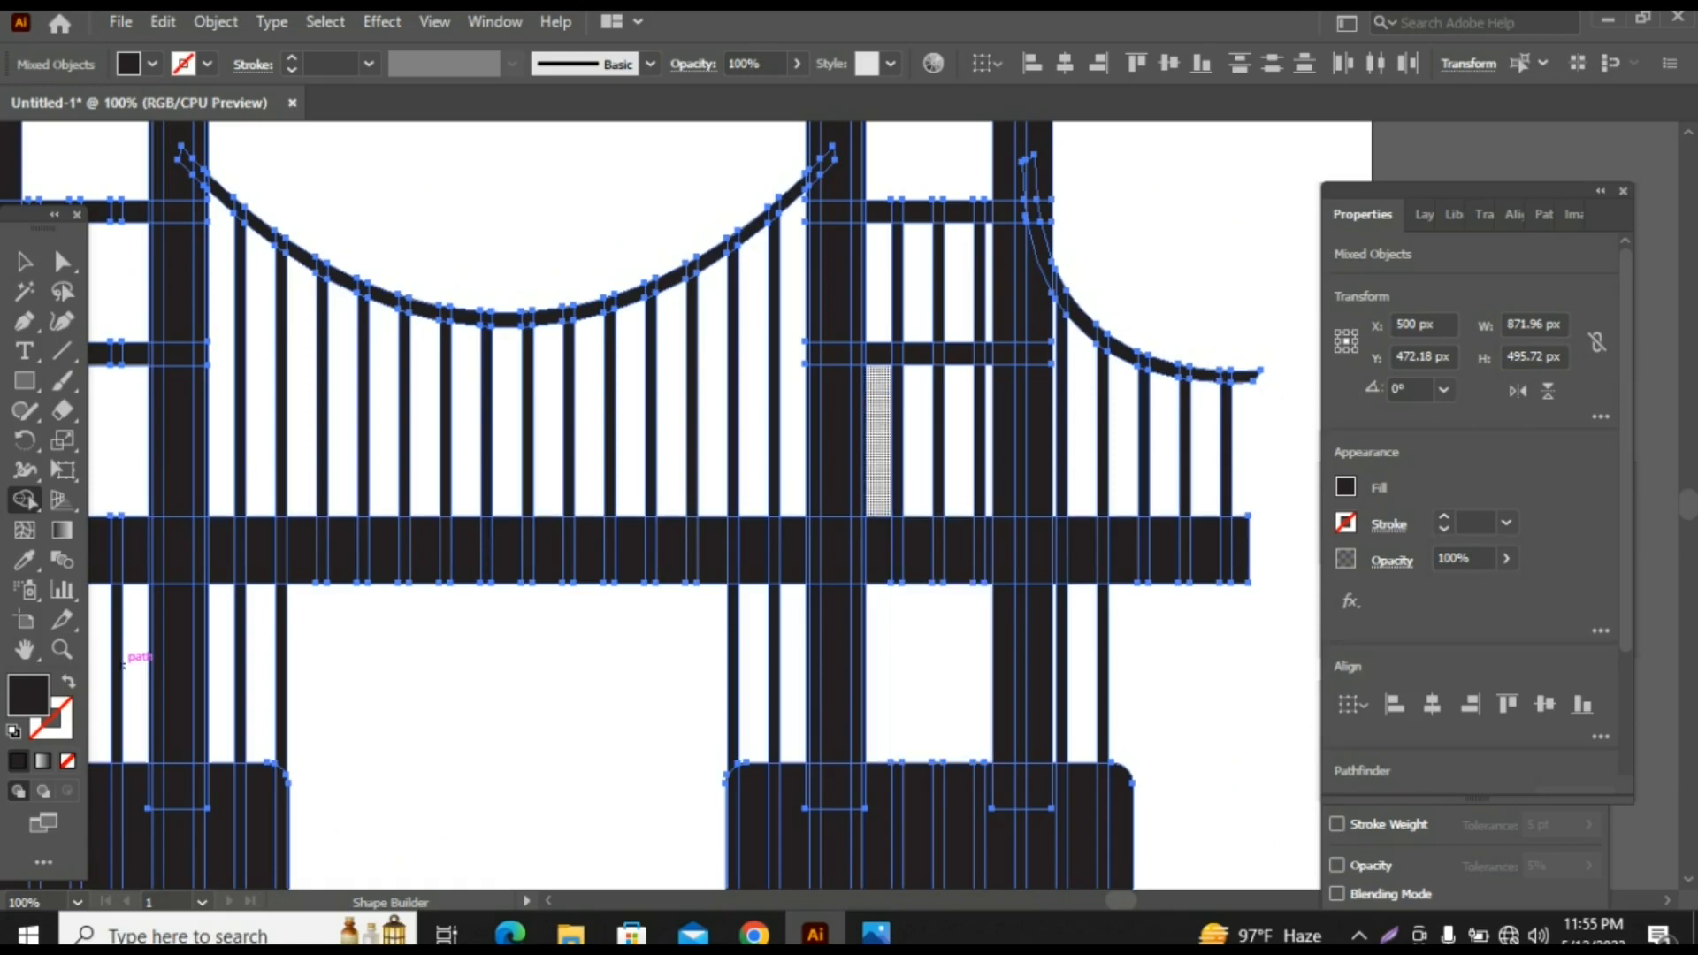
pyautogui.moveTo(878, 434); pyautogui.dragTo(980, 442)
pyautogui.moveTo(889, 275); pyautogui.dragTo(973, 306)
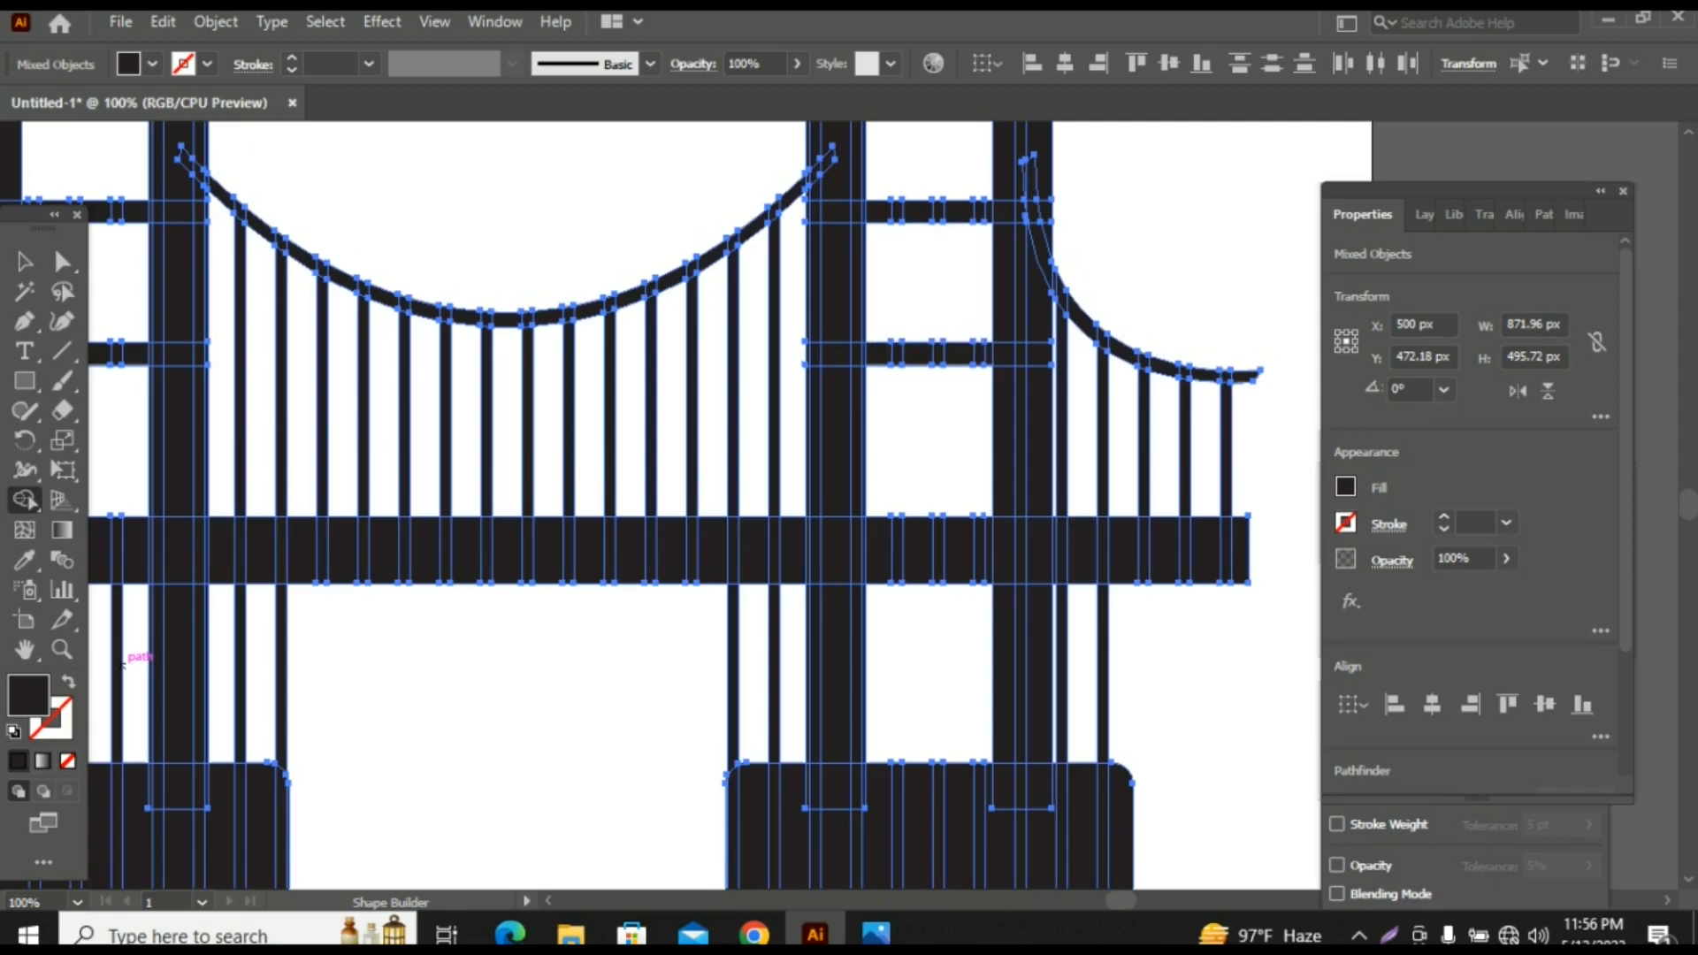
# Step: Remove the thin bar pieces inside the left tower below the deck and deselect the artwork
pyautogui.hscroll(-5, 124, 664)
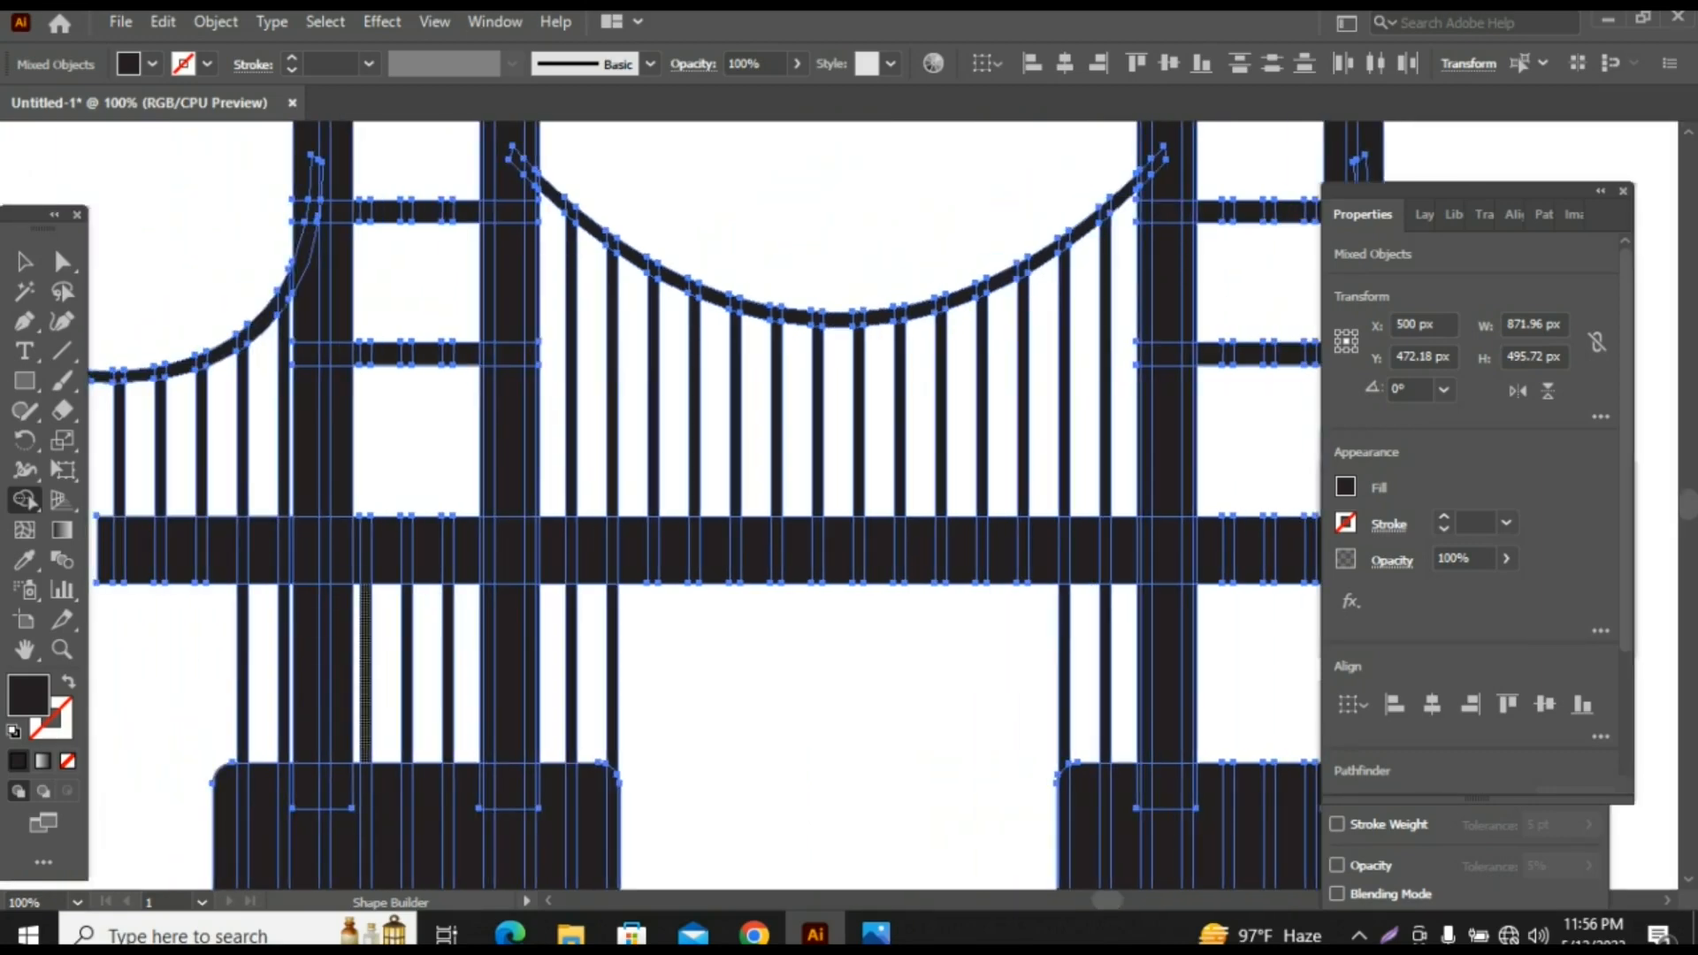
pyautogui.moveTo(366, 685); pyautogui.dragTo(447, 704)
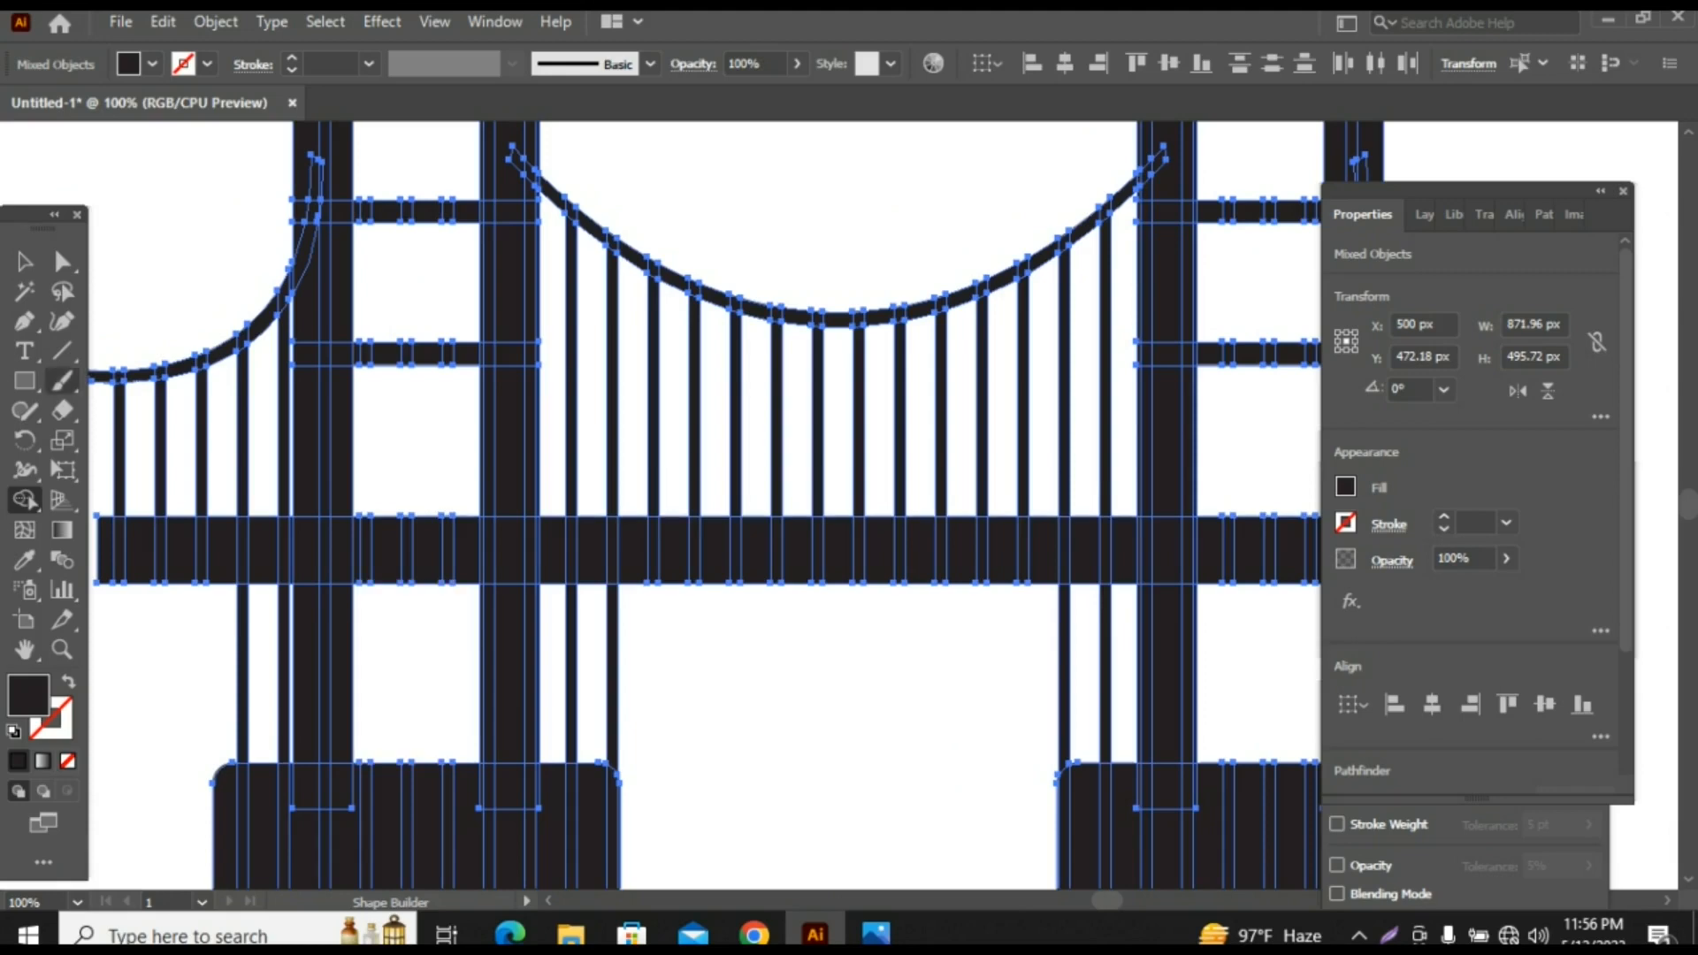
pyautogui.click(24, 261)
pyautogui.click(739, 683)
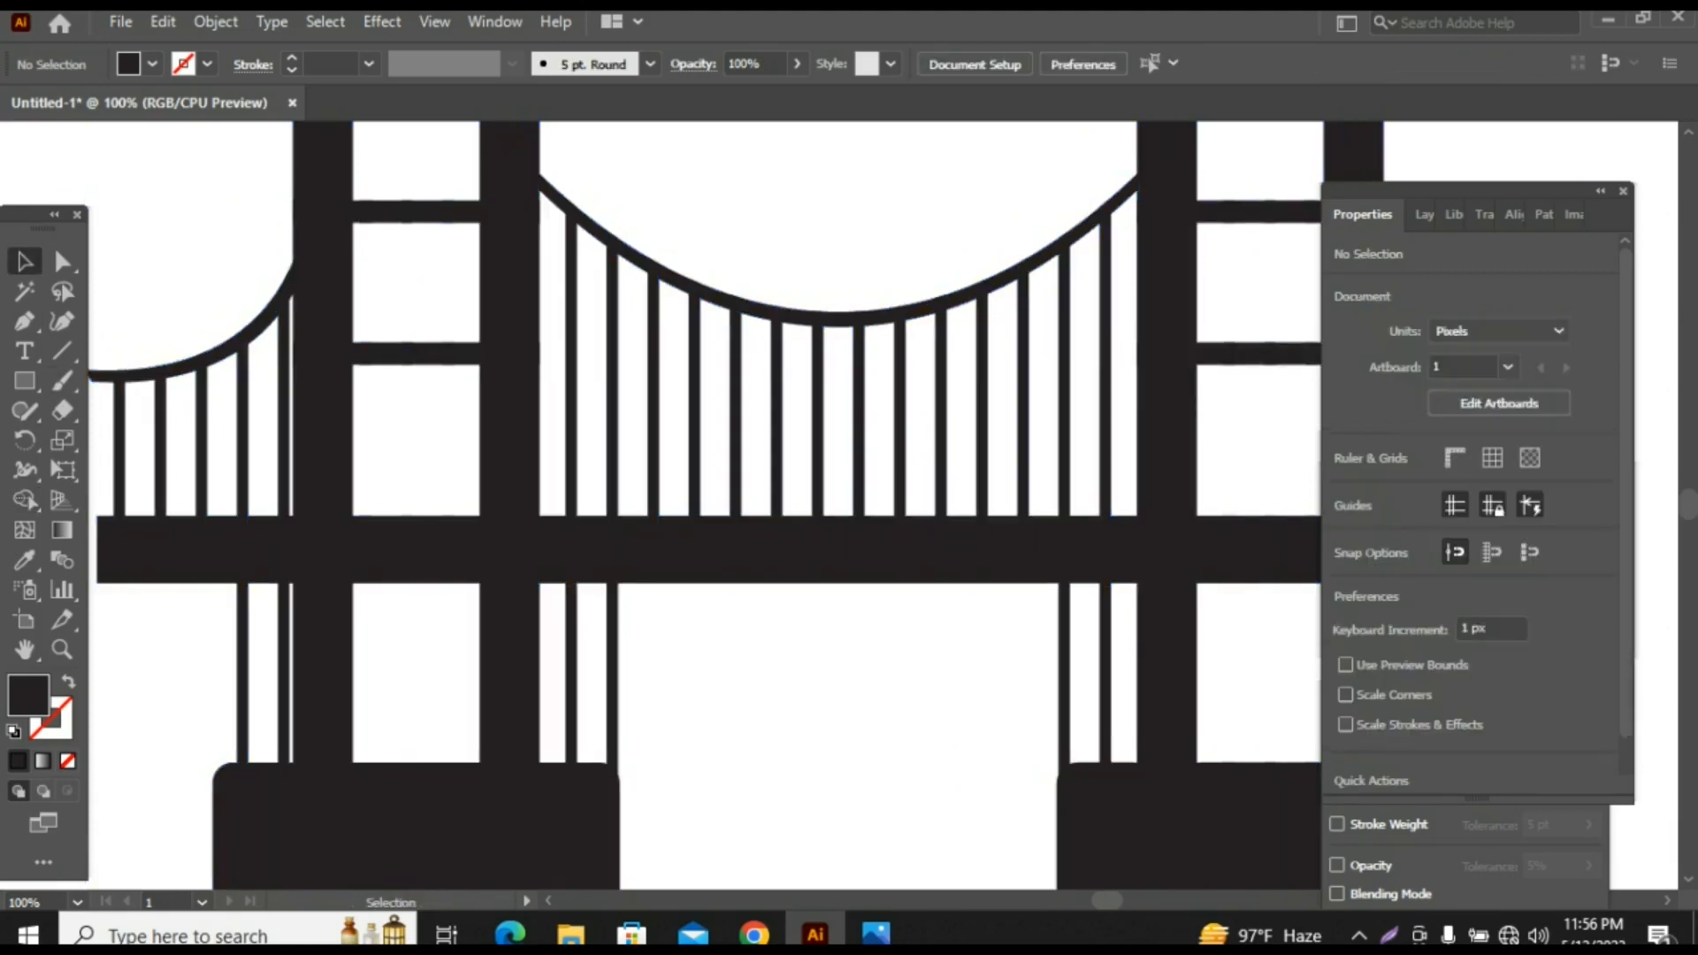
# Step: Select the whole bridge and use the Shape Builder to remove the thin bar pieces beside both towers between the deck and the bases
pyautogui.hotkey('ctrl', '-')
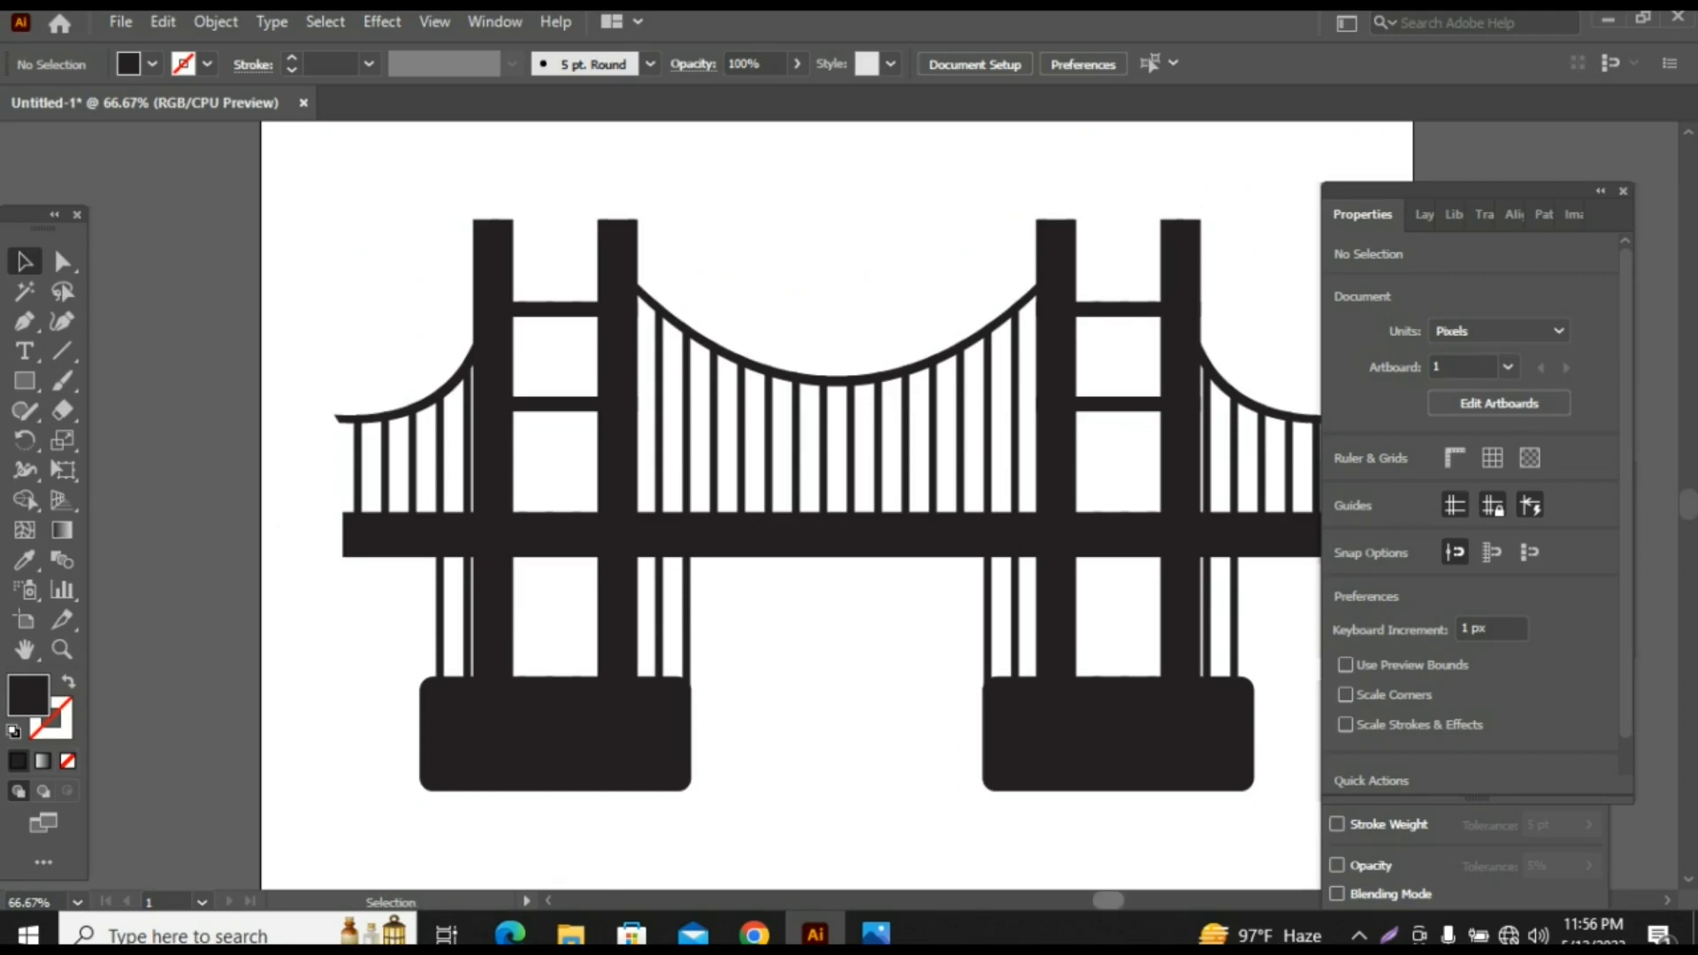
pyautogui.moveTo(1108, 901); pyautogui.dragTo(1119, 901)
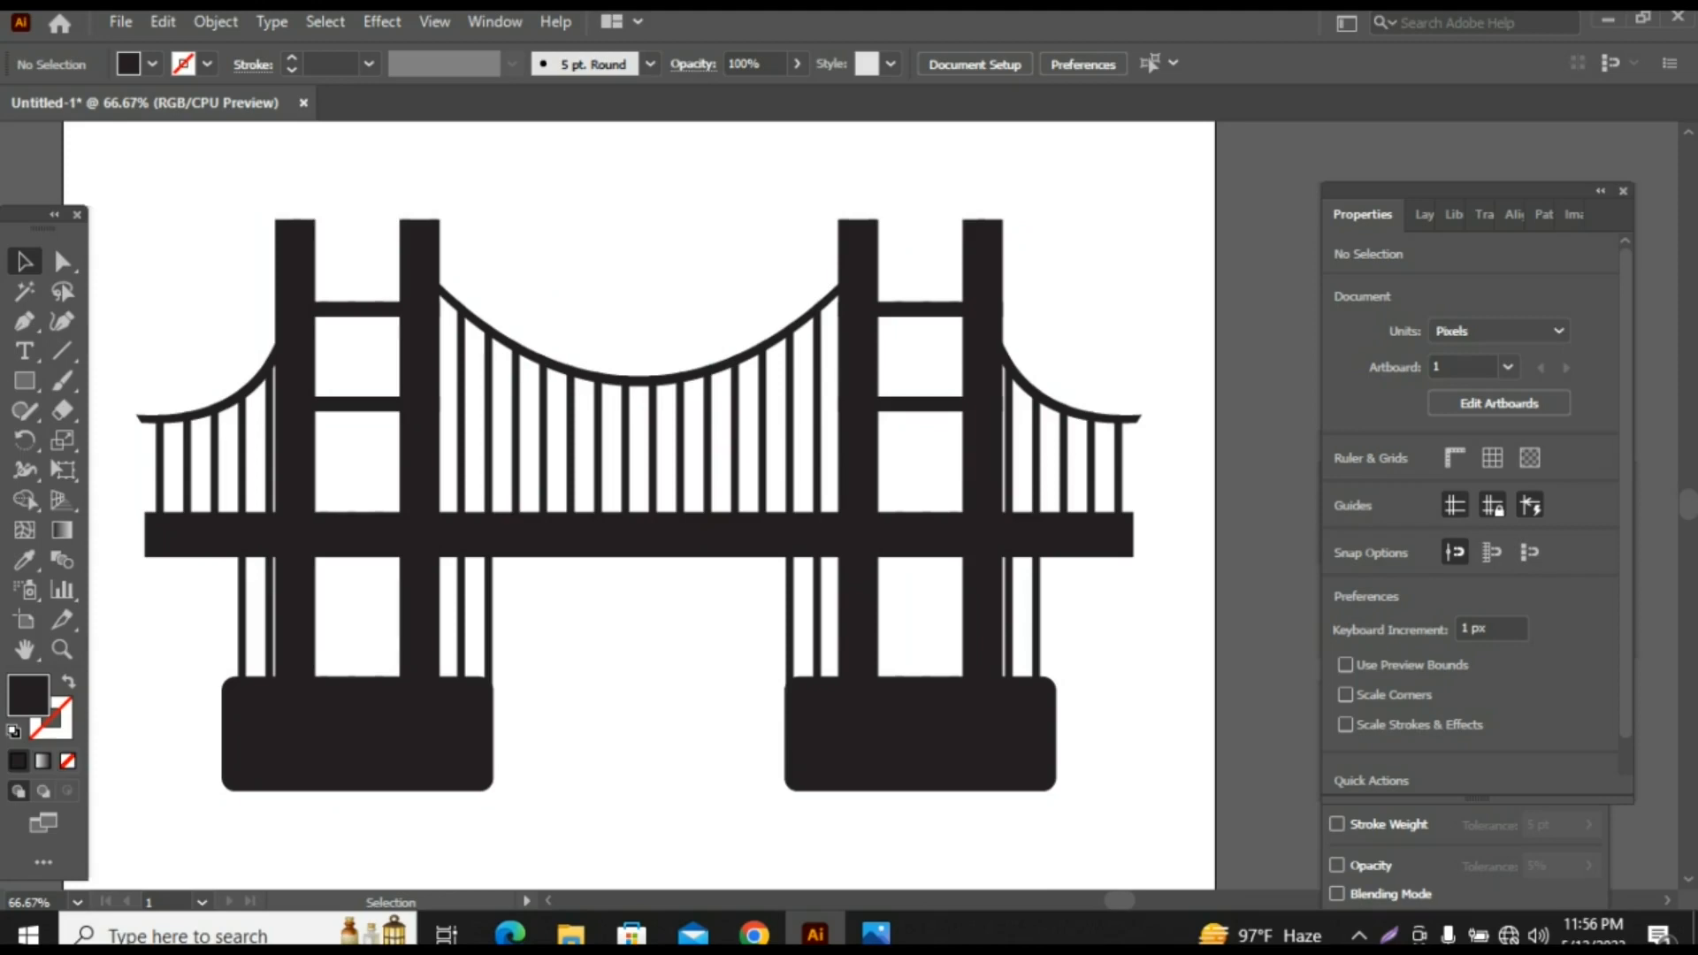
pyautogui.moveTo(152, 233); pyautogui.dragTo(1154, 805)
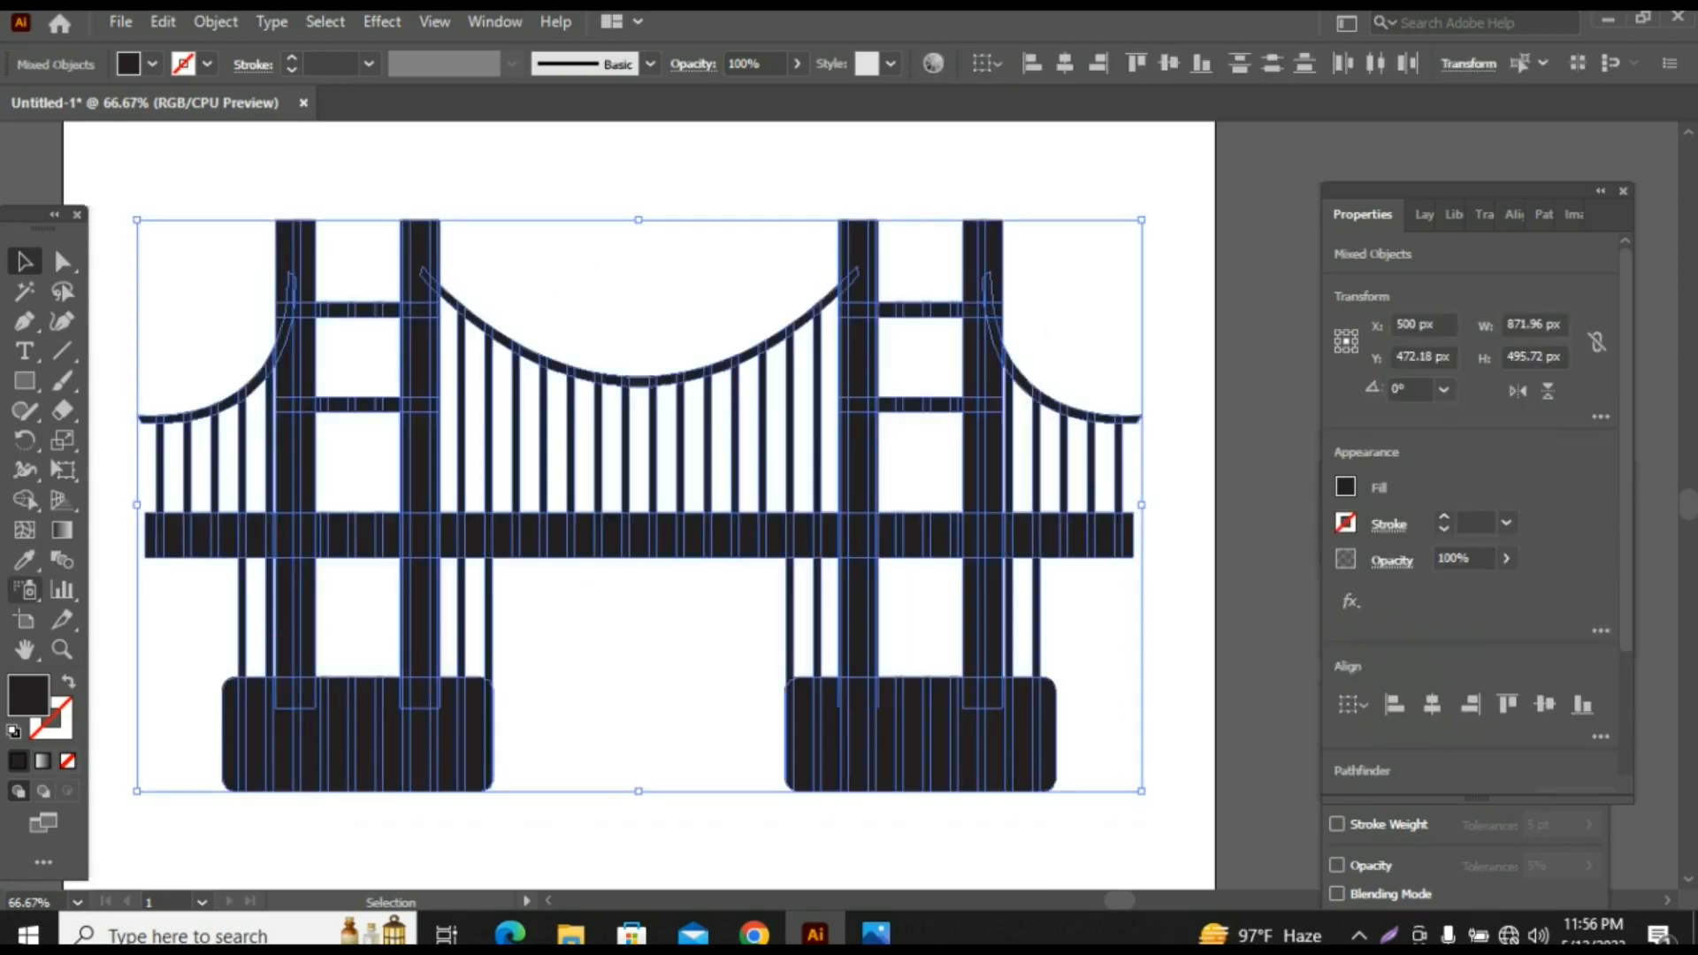
pyautogui.click(24, 500)
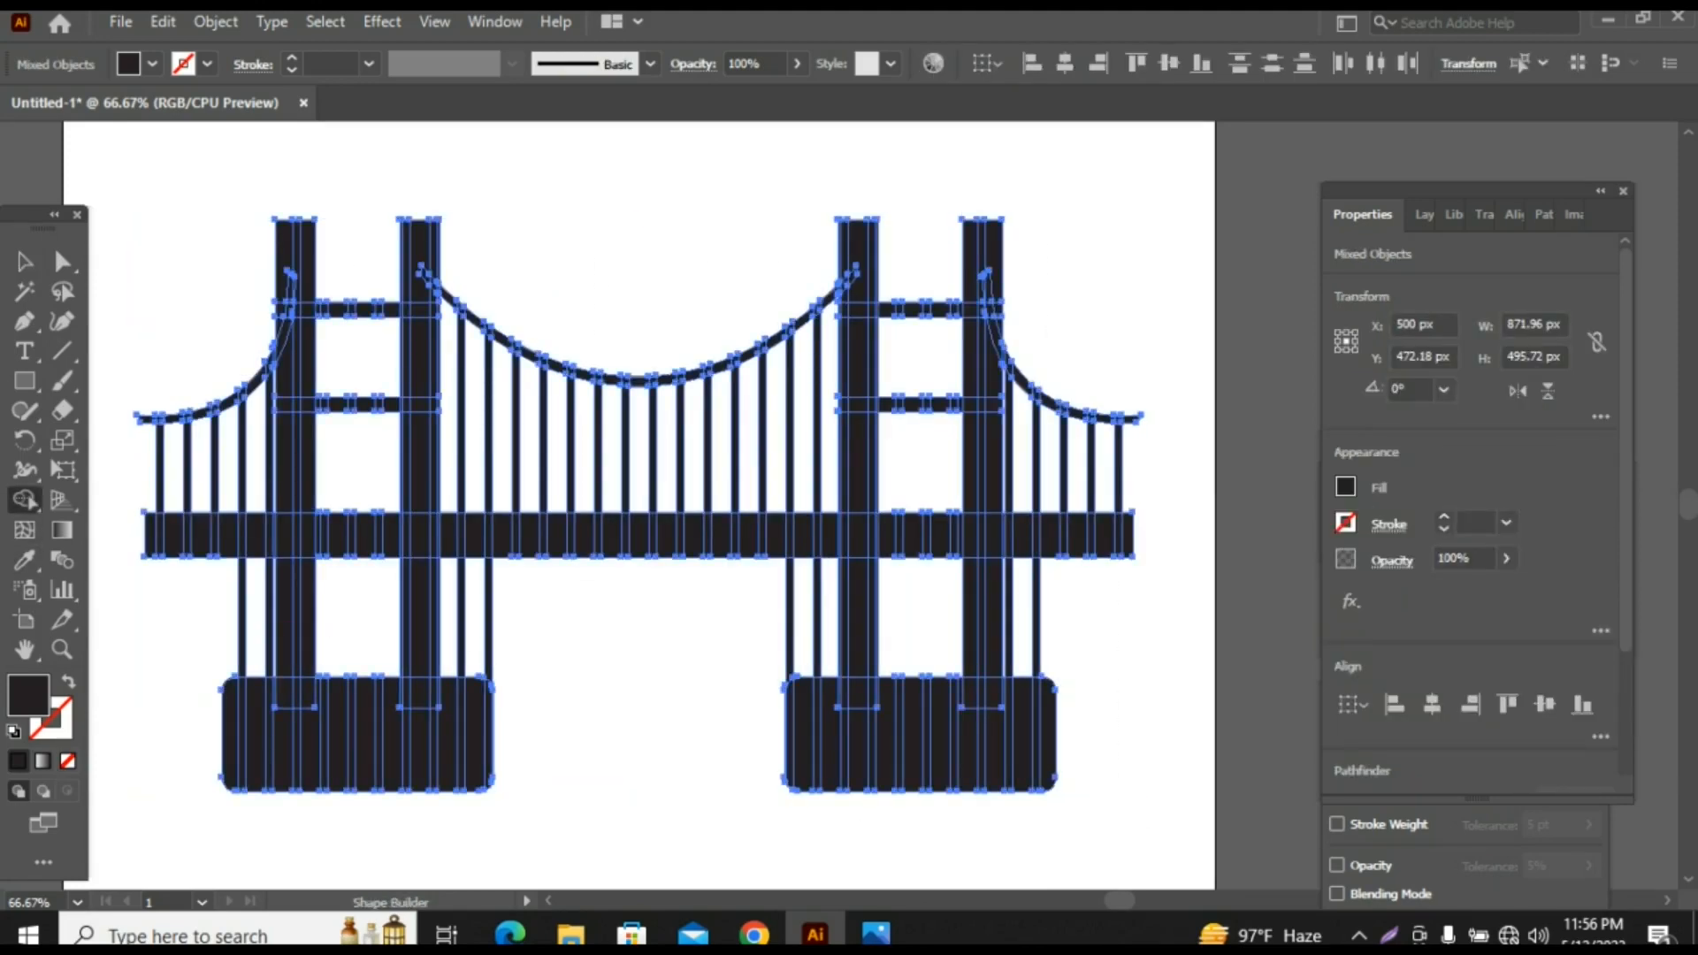
pyautogui.moveTo(207, 603); pyautogui.dragTo(264, 635)
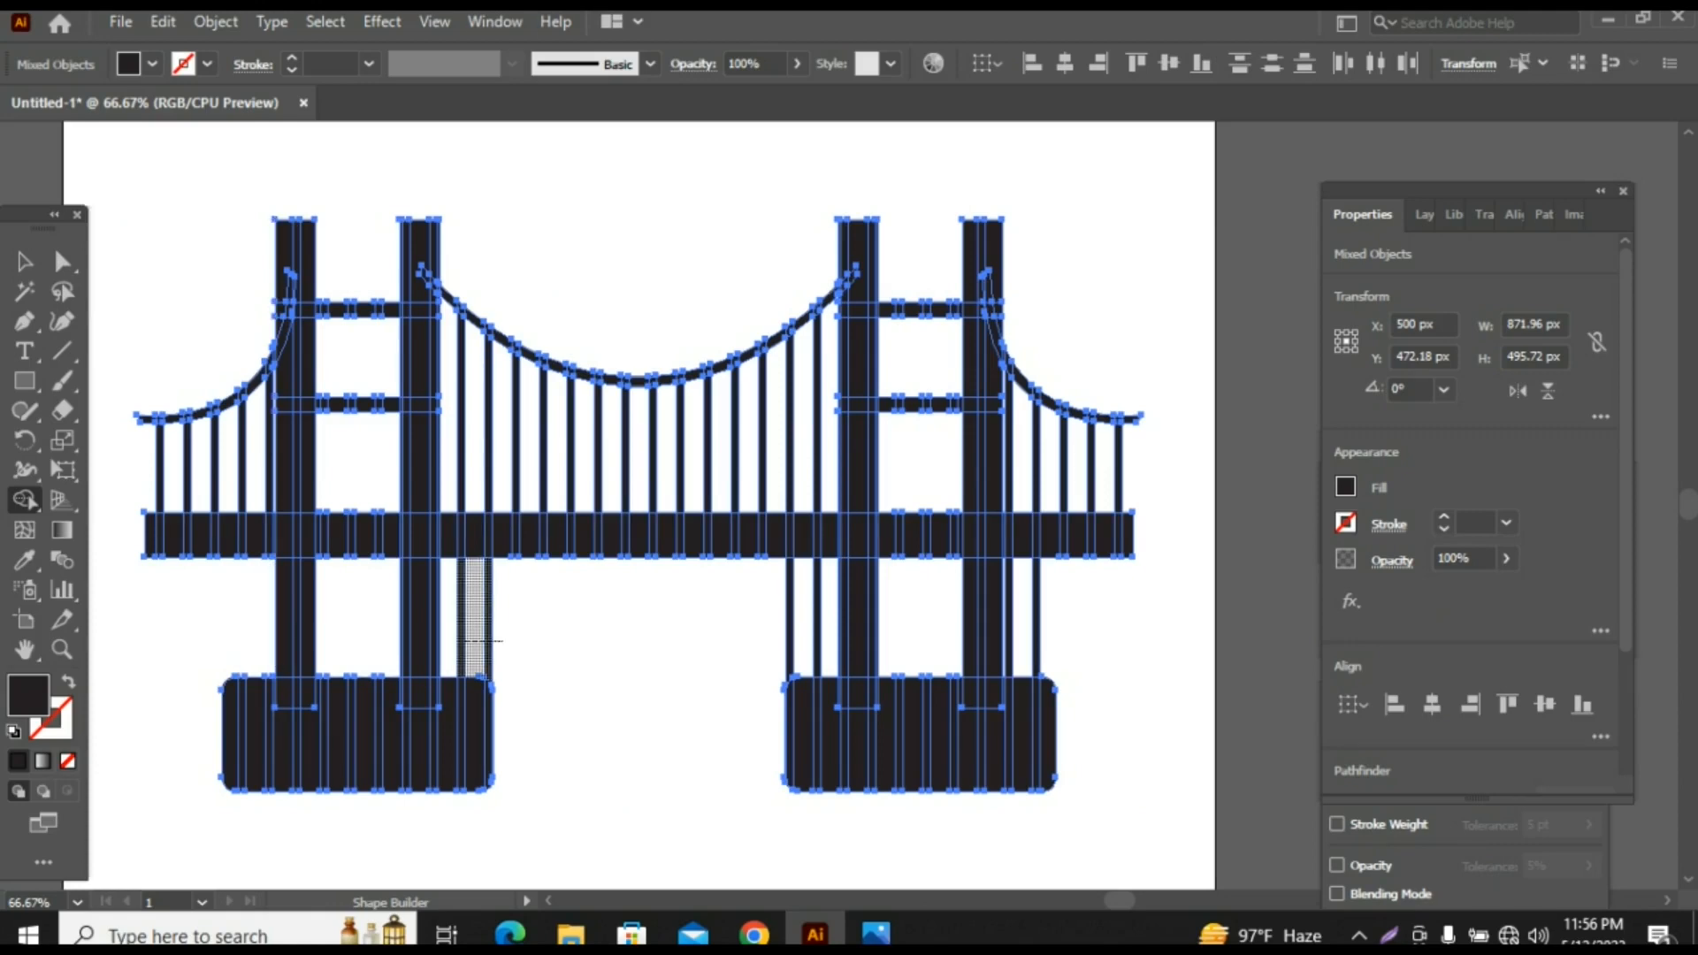
pyautogui.moveTo(758, 604); pyautogui.dragTo(818, 640)
pyautogui.moveTo(1093, 639); pyautogui.dragTo(1013, 626)
pyautogui.click(24, 262)
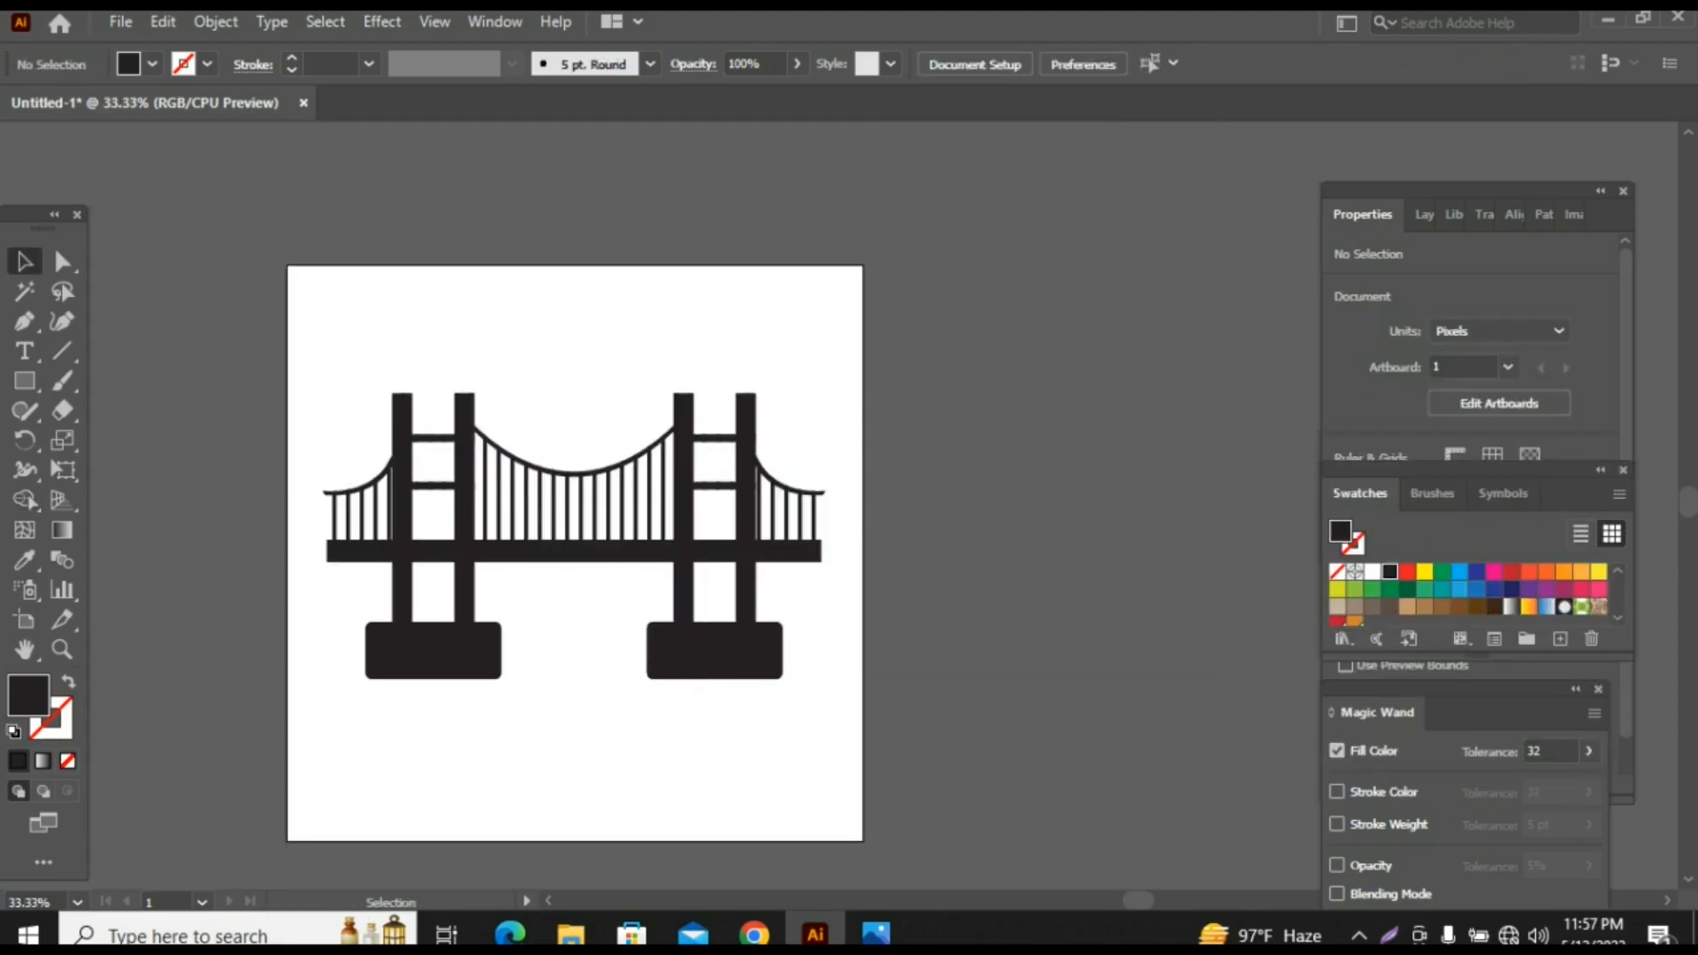
# Step: Ungroup the group of thin vertical bars
pyautogui.click(493, 652)
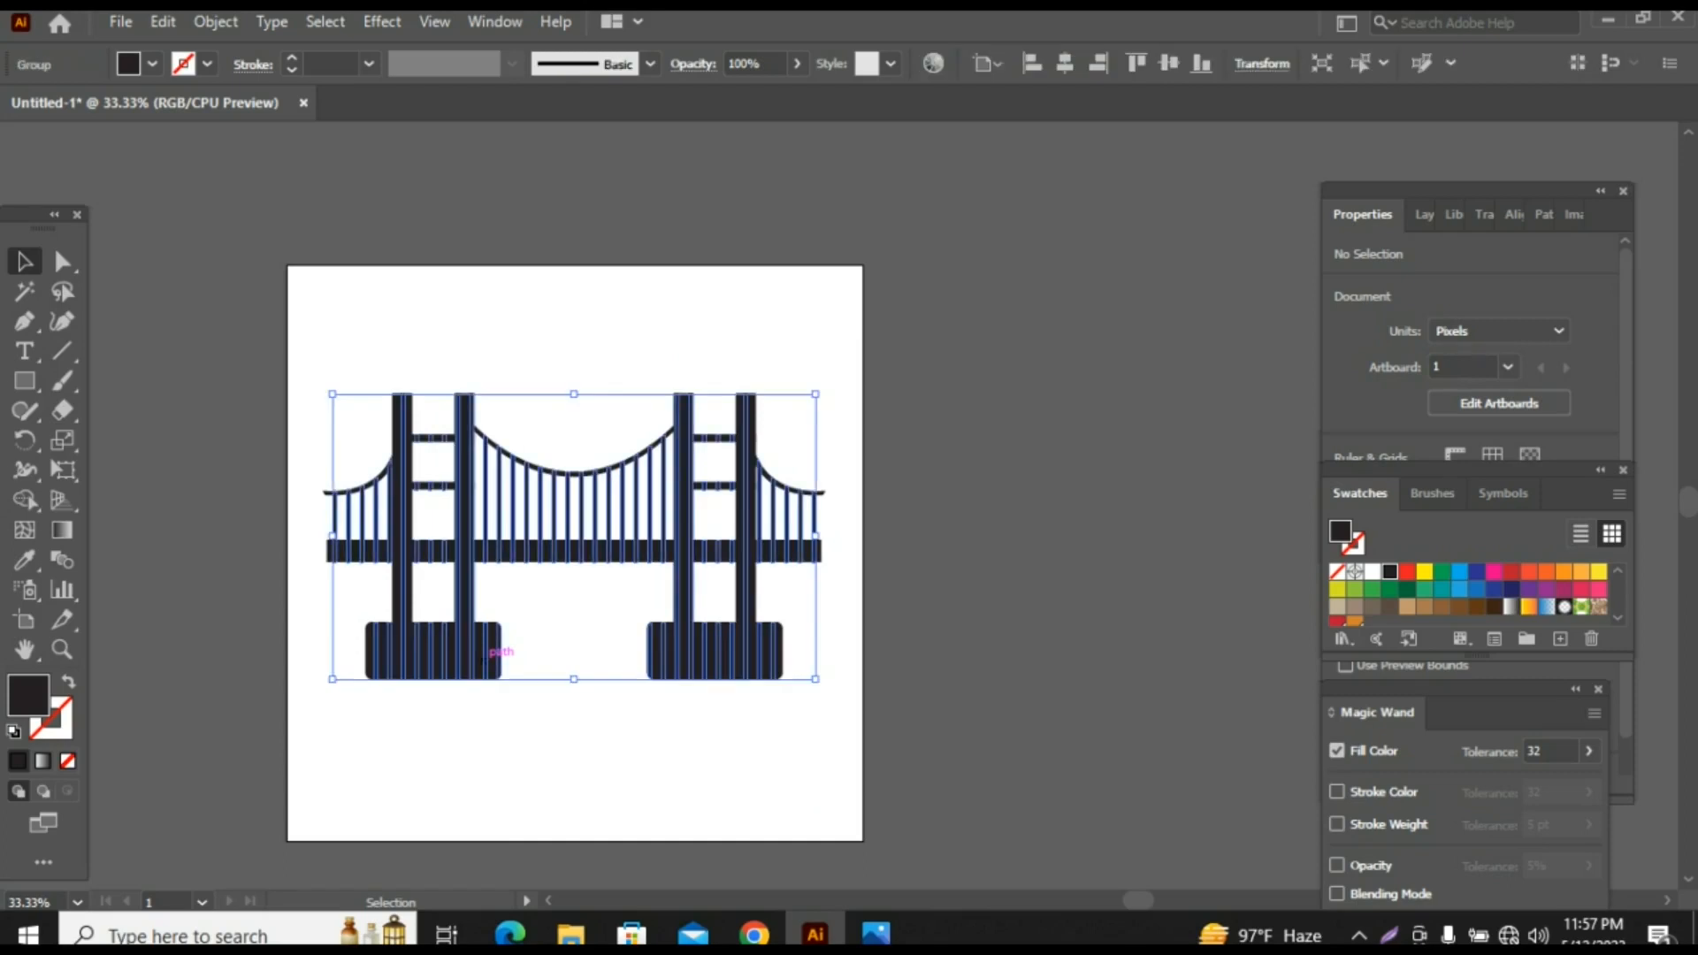
pyautogui.rightClick(487, 659)
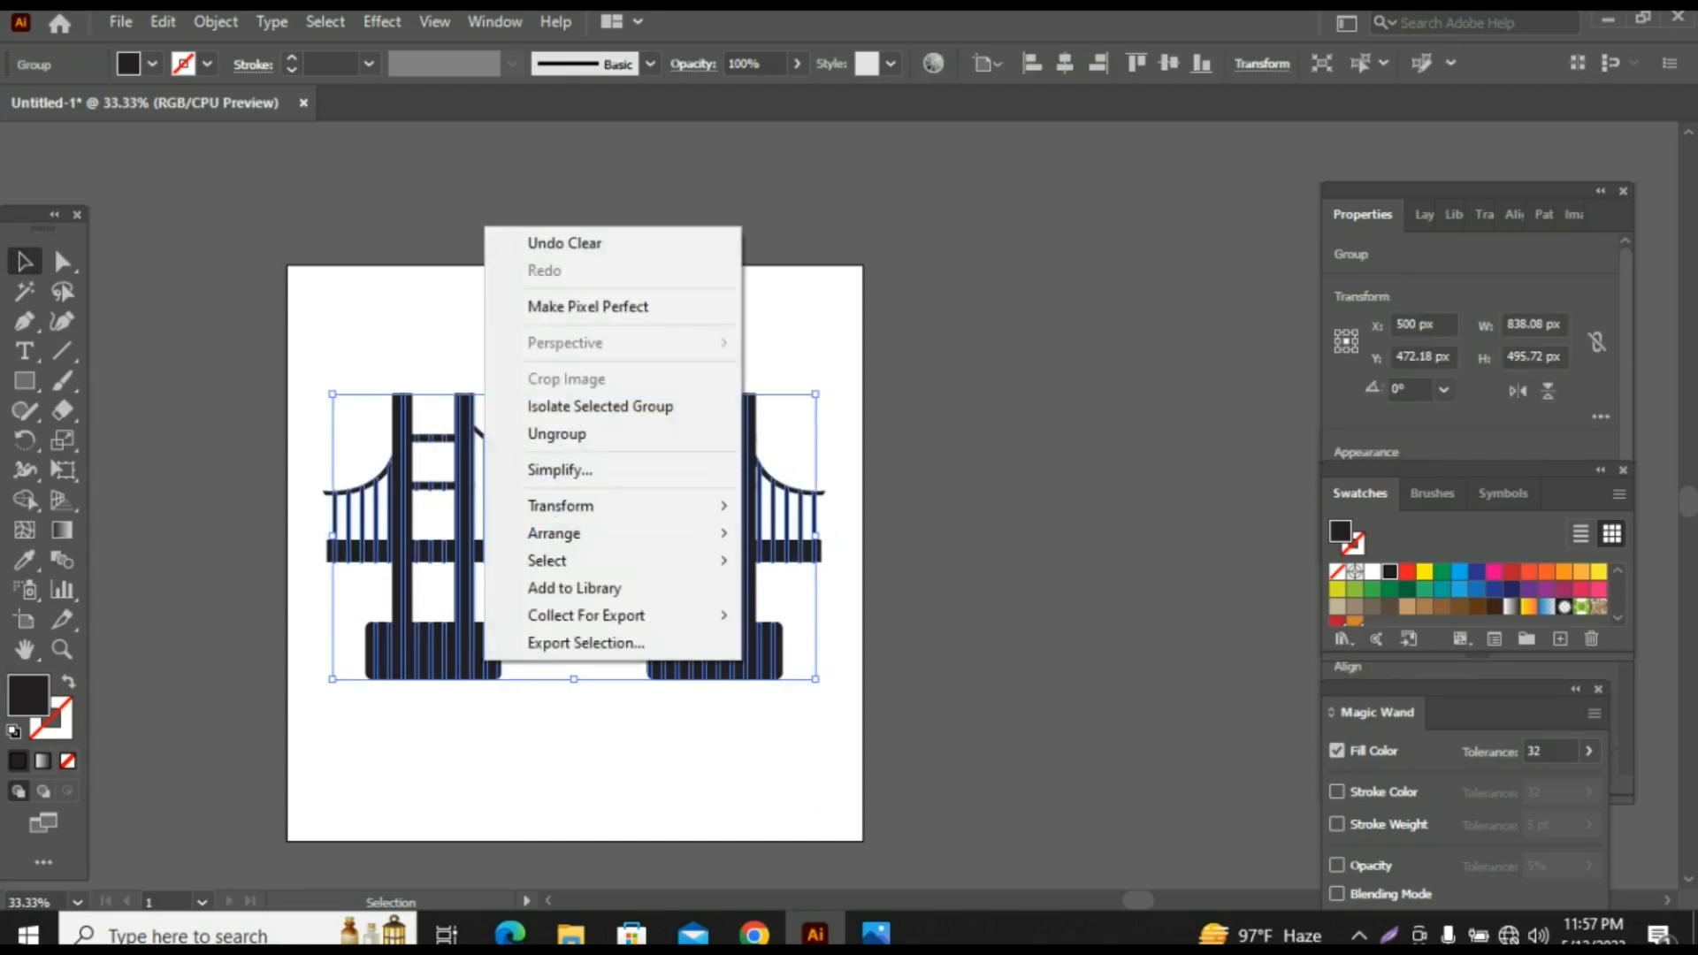
pyautogui.click(556, 433)
# Step: Fill the right tower's rounded base with the orange swatch, bring it to the front, and deselect it
pyautogui.click(715, 651)
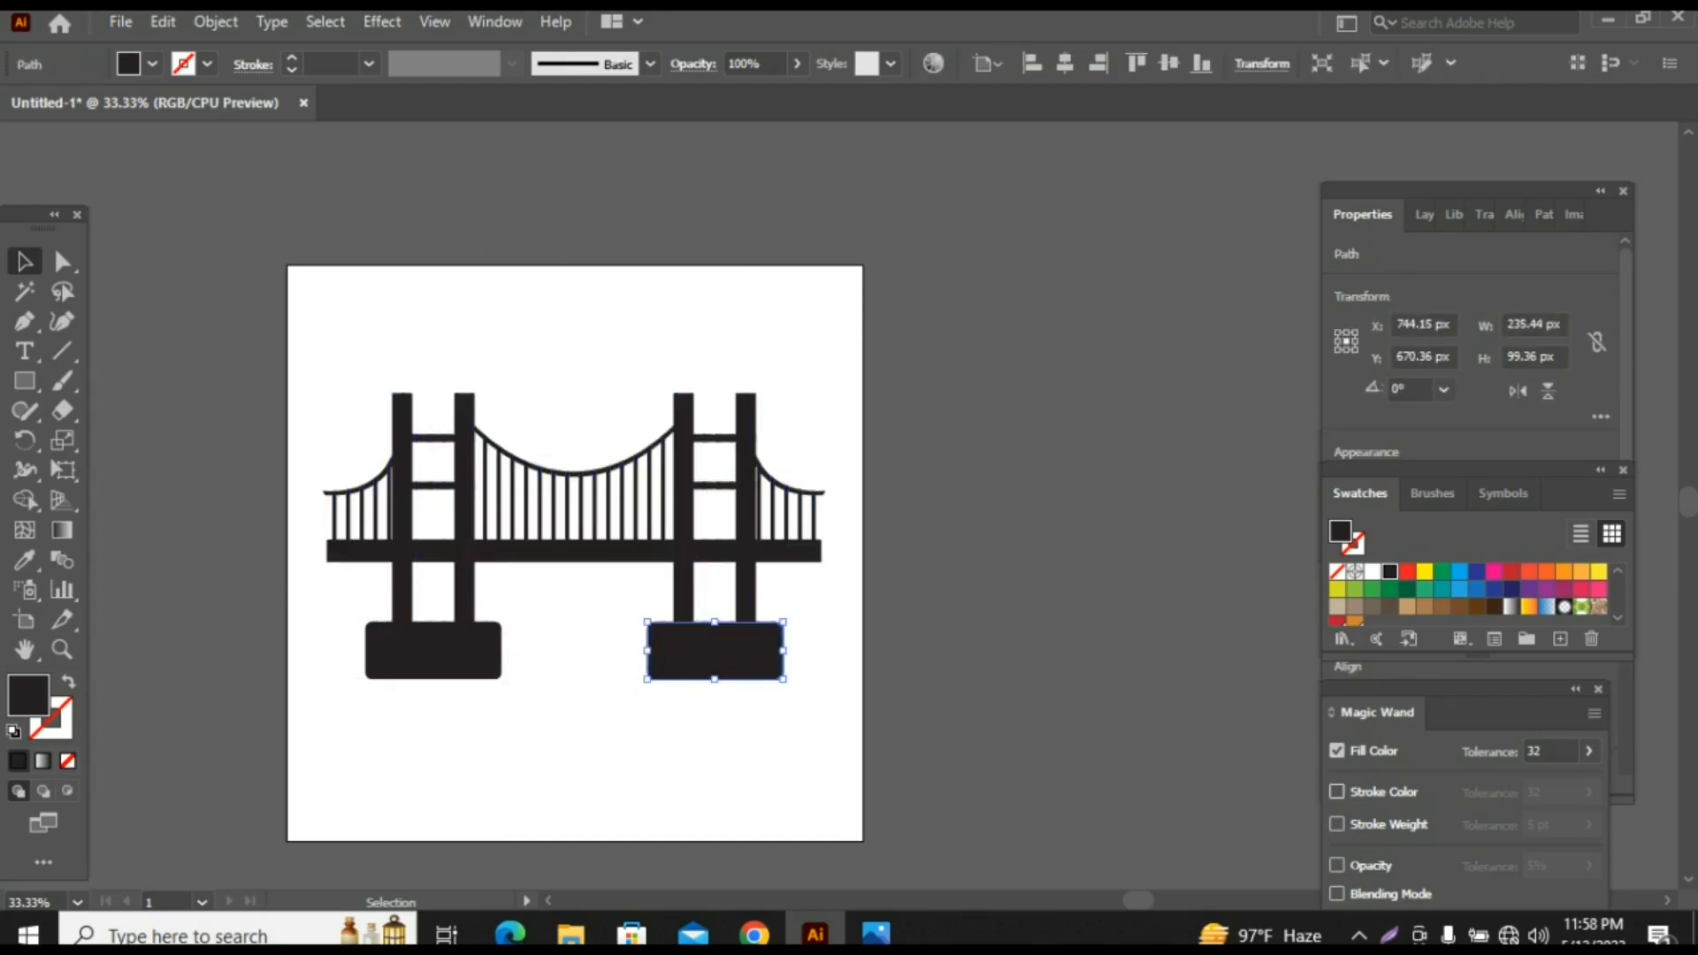
pyautogui.click(1355, 620)
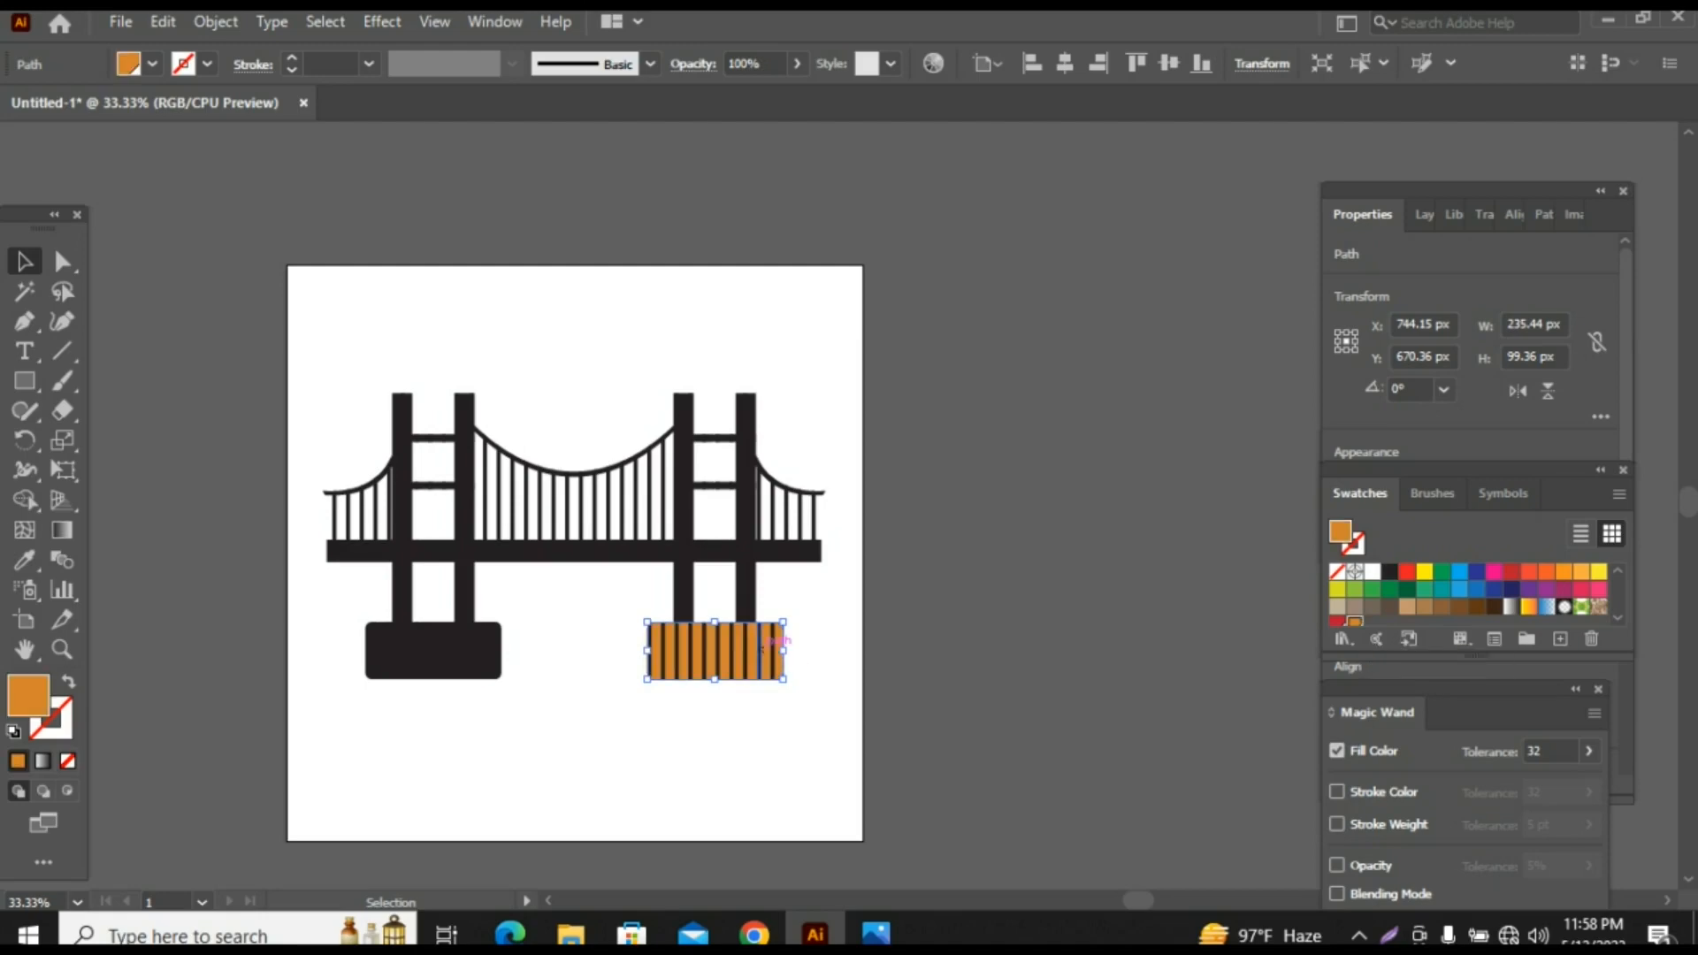
pyautogui.rightClick(762, 650)
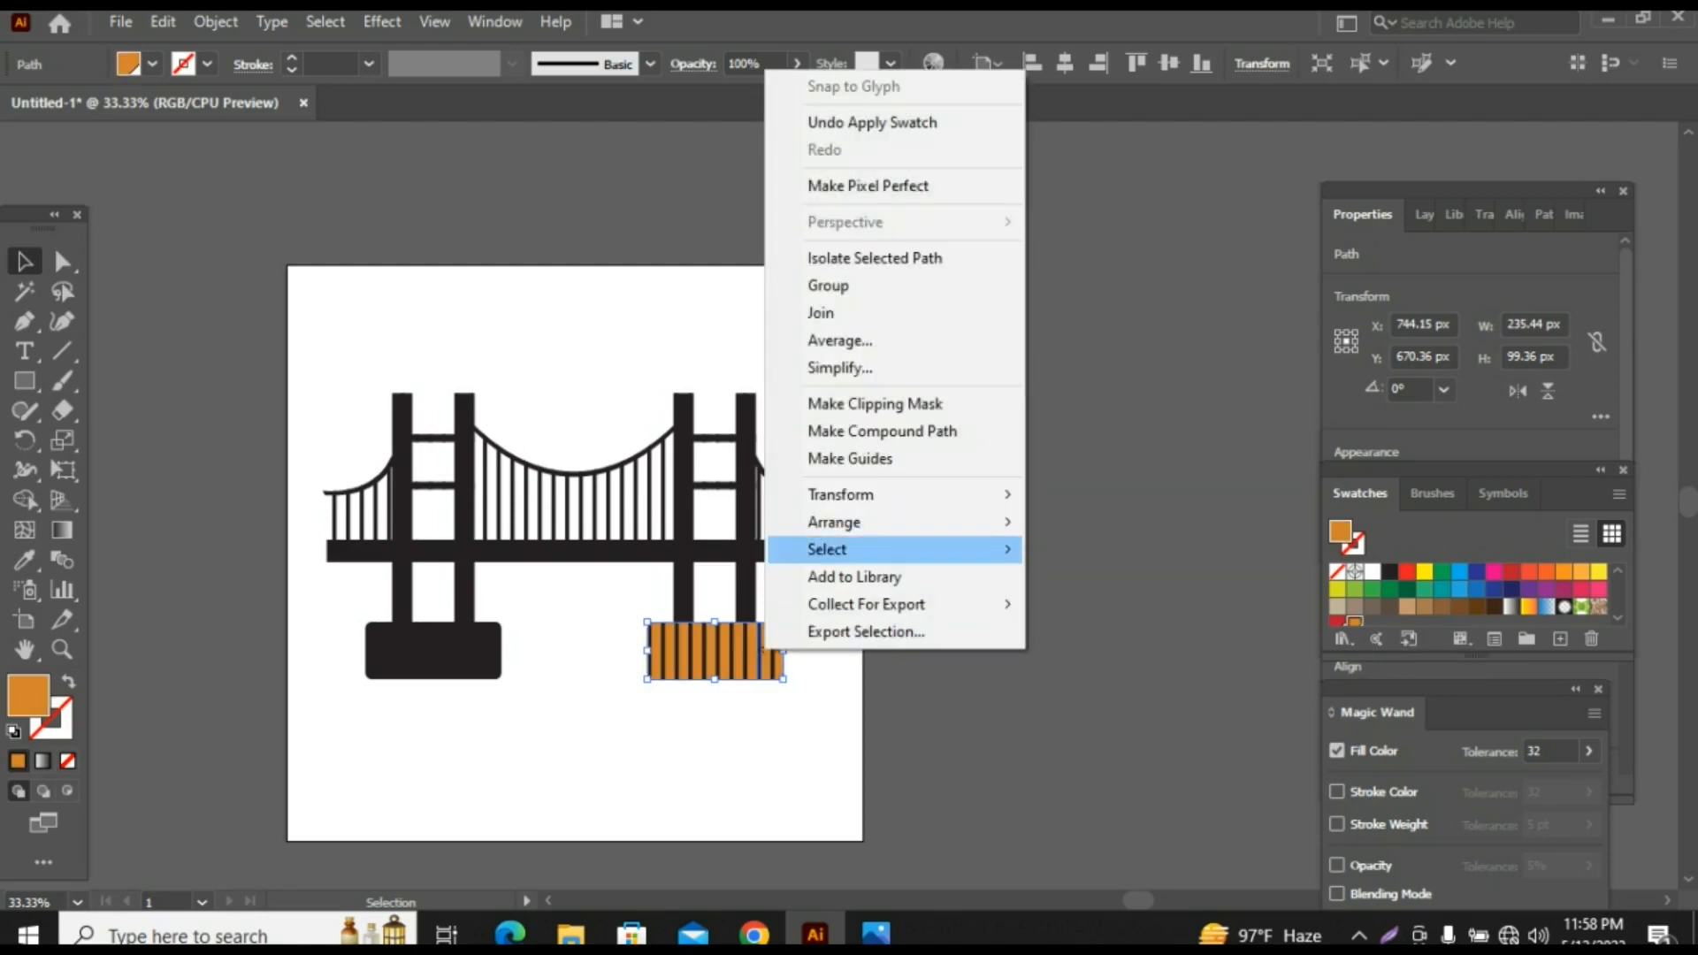
pyautogui.moveTo(885, 522)
pyautogui.click(1105, 522)
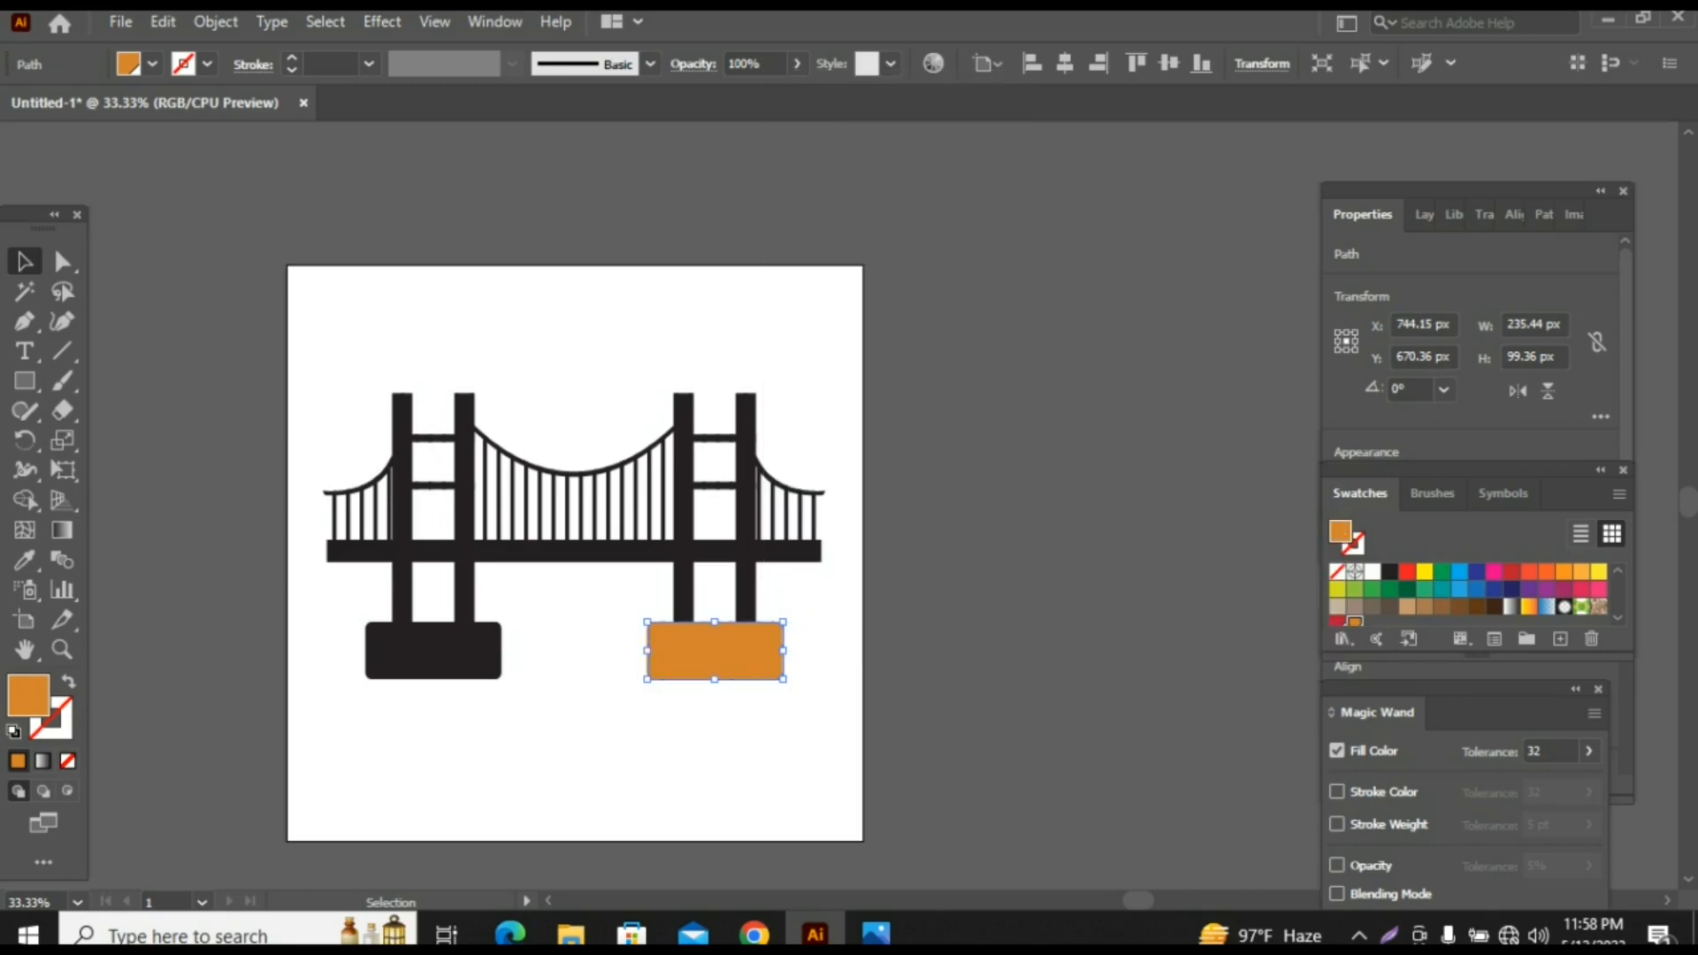
pyautogui.click(1106, 531)
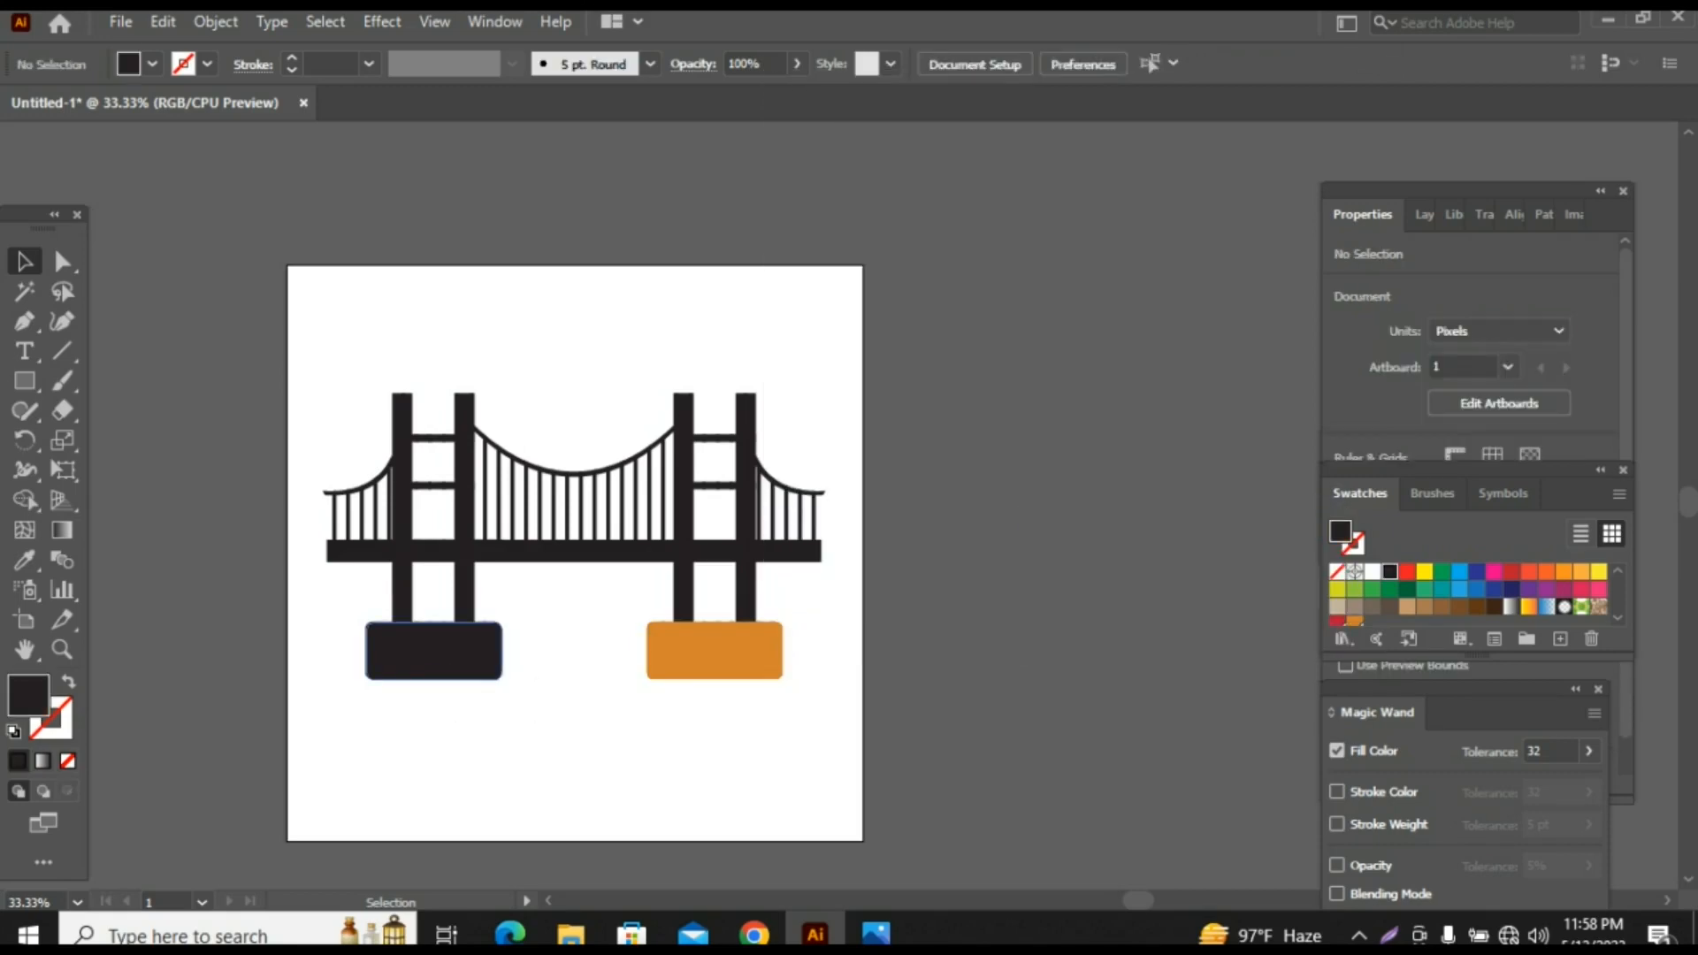
# Step: Bring the left tower's base to the front, apply the right base's orange fill with the Eyedropper, and deselect it
pyautogui.click(394, 665)
pyautogui.rightClick(390, 670)
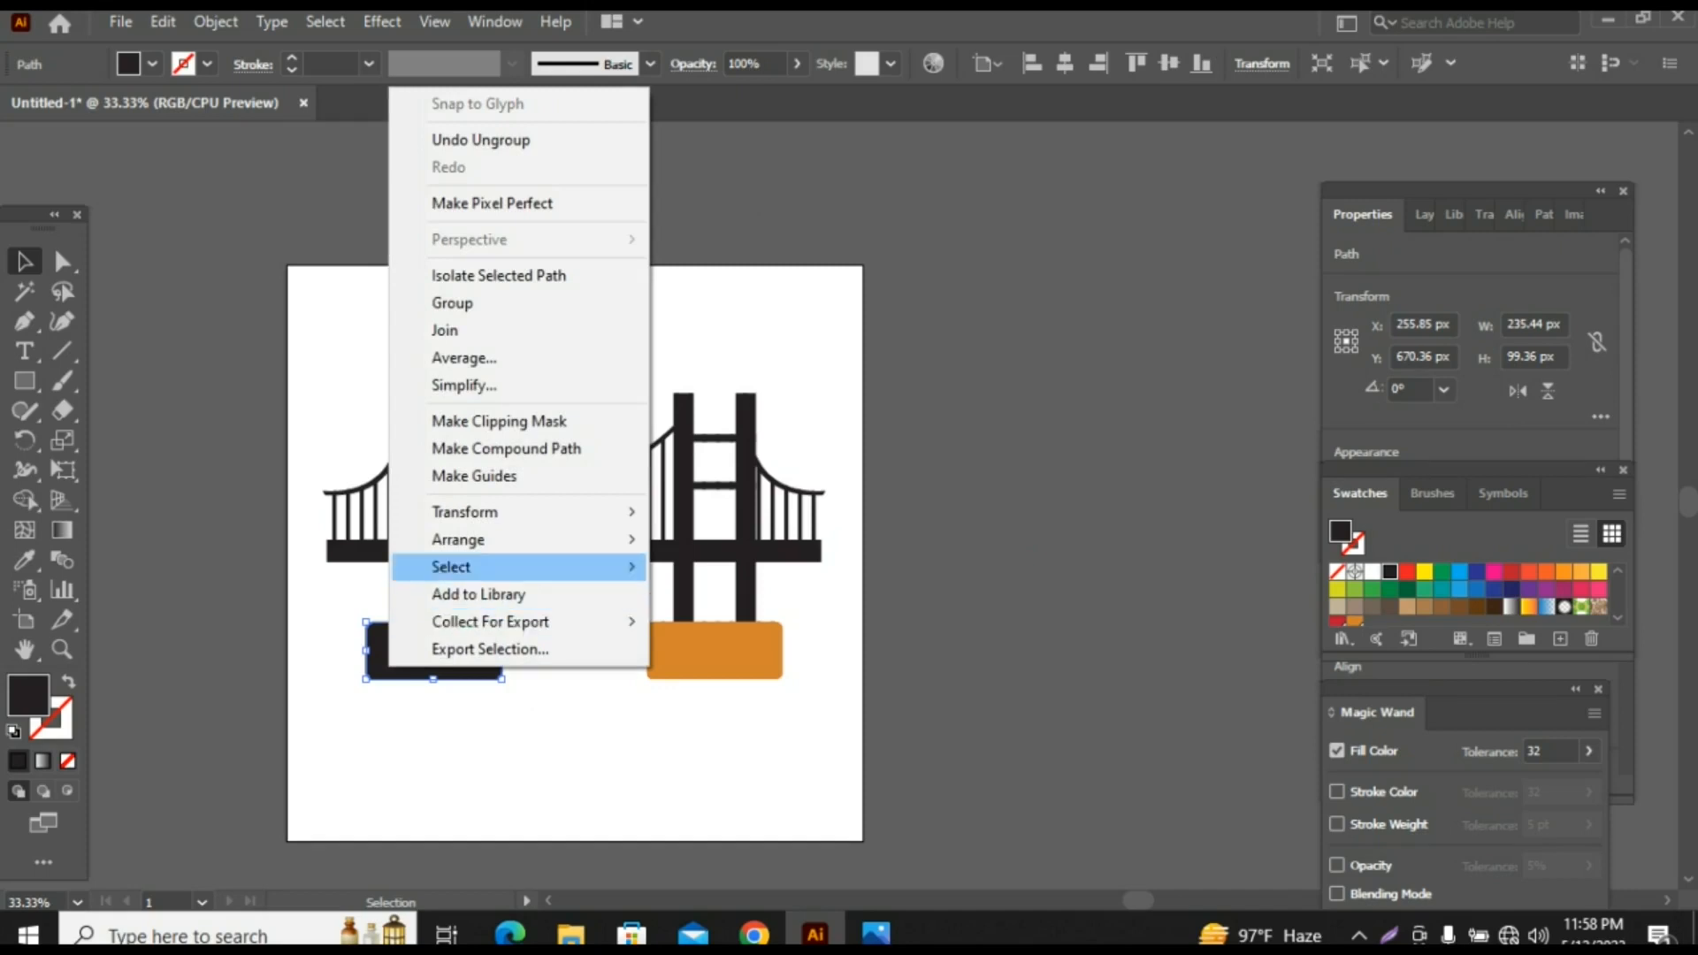
pyautogui.moveTo(458, 538)
pyautogui.click(707, 539)
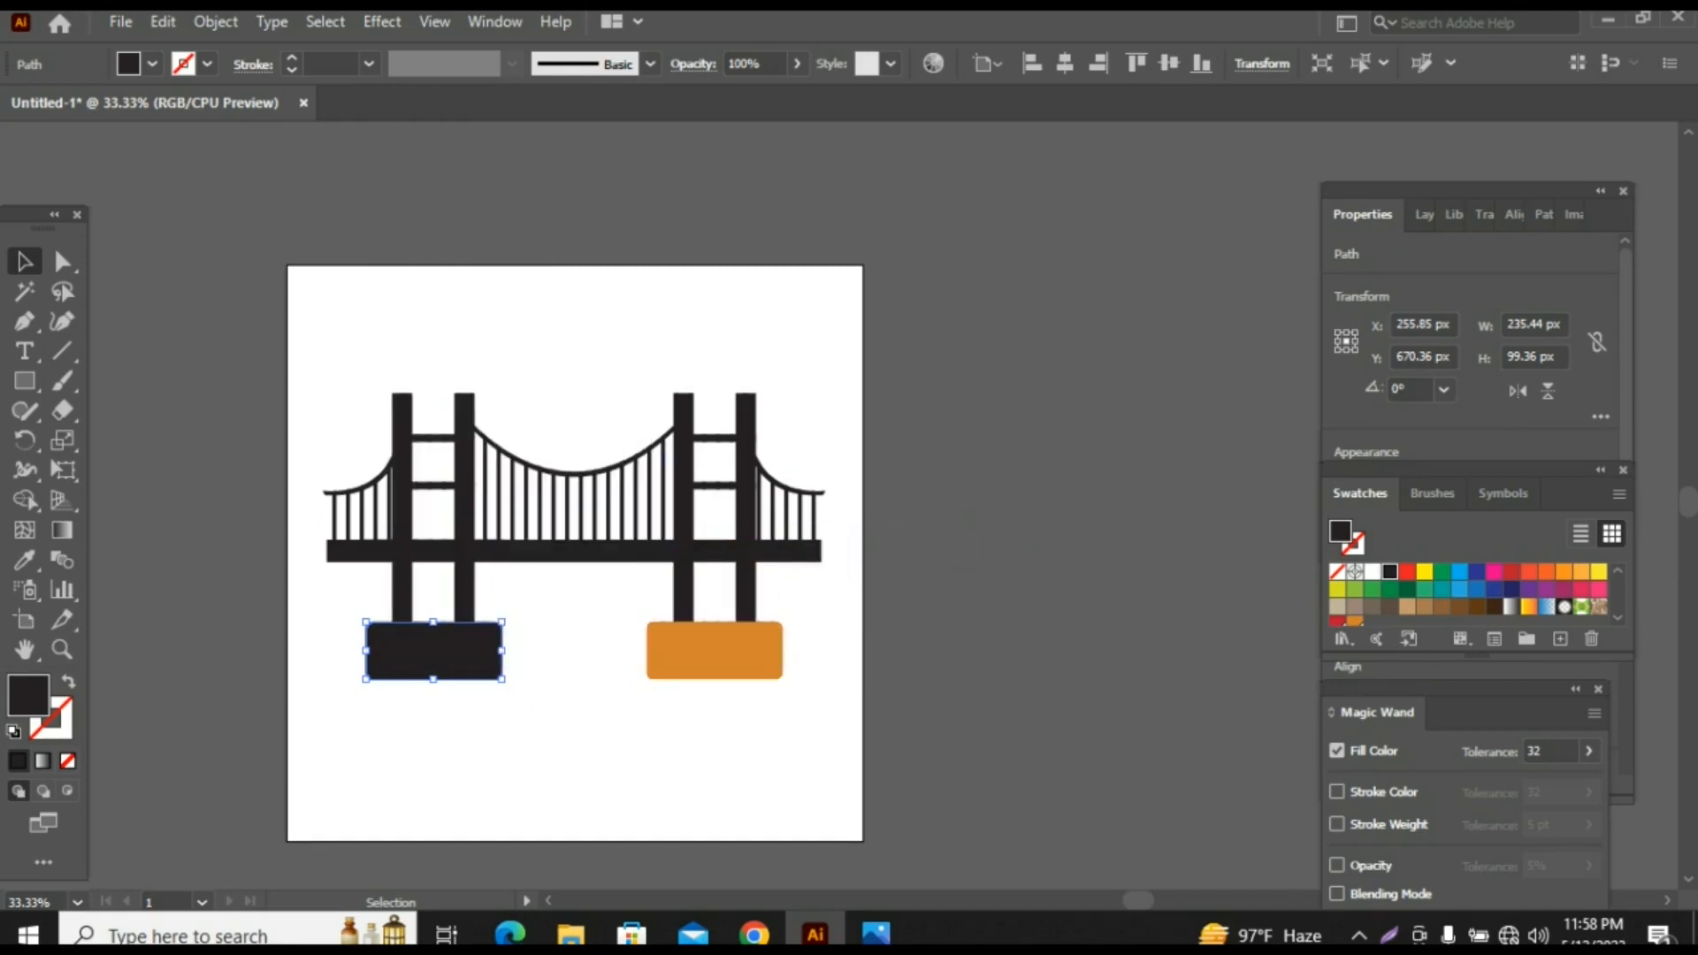
pyautogui.click(25, 559)
pyautogui.click(715, 651)
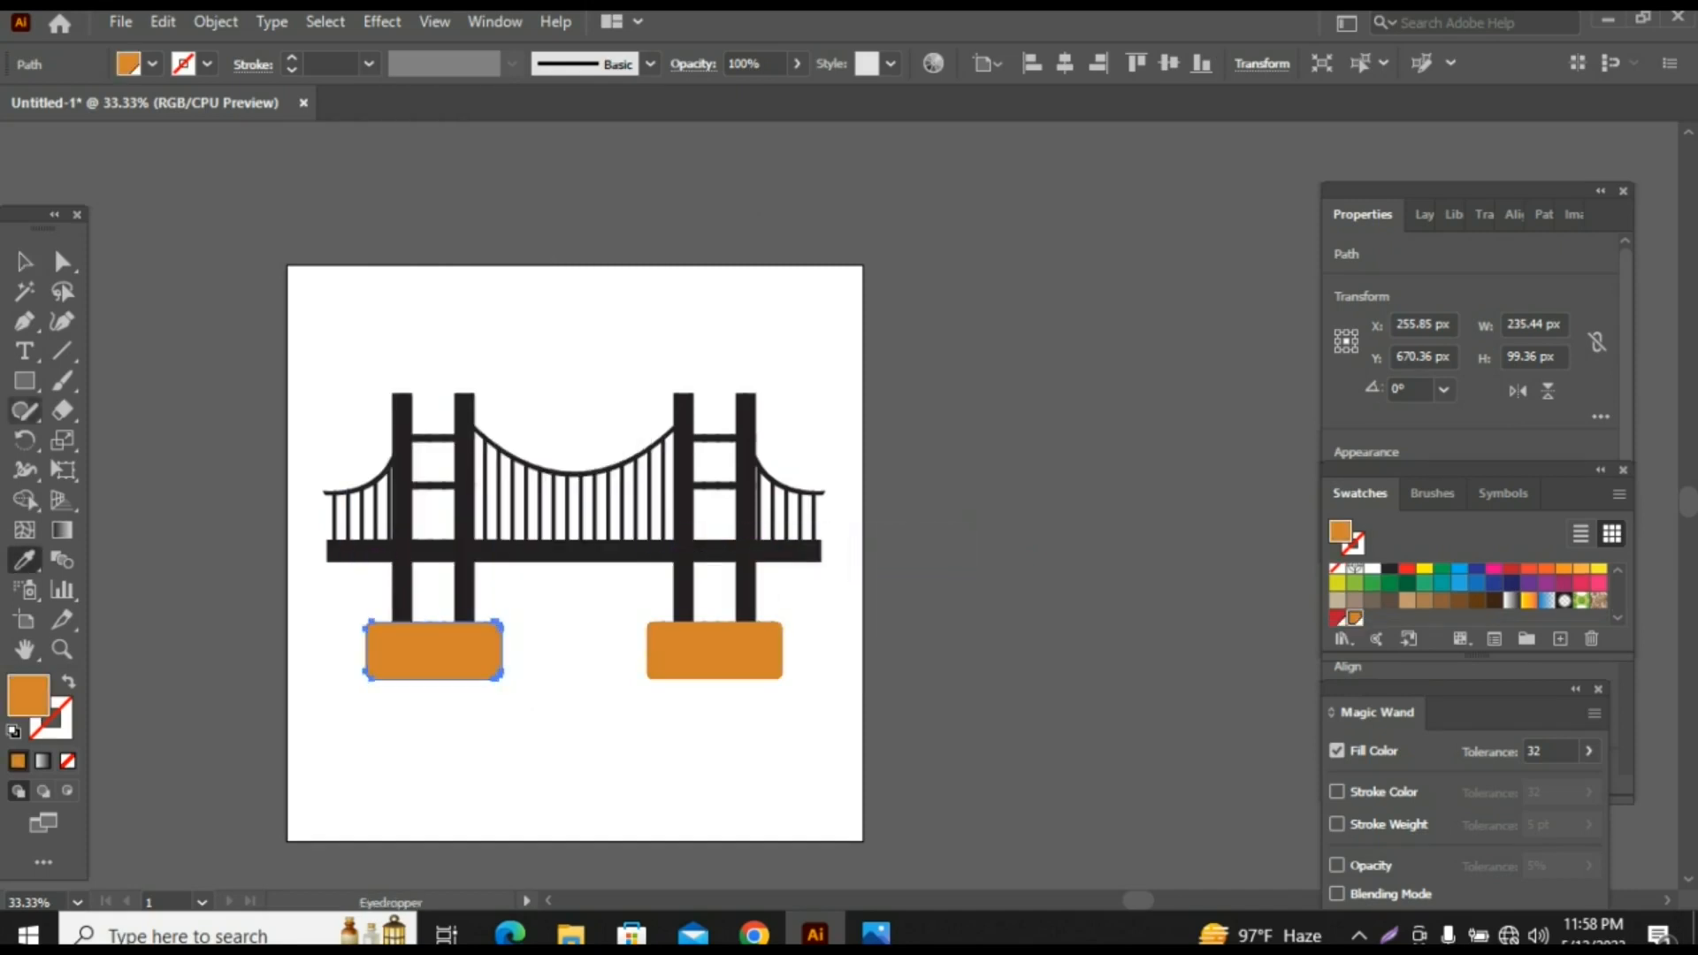
pyautogui.press('v')
pyautogui.hotkey('ctrl', 'shift', 'a')
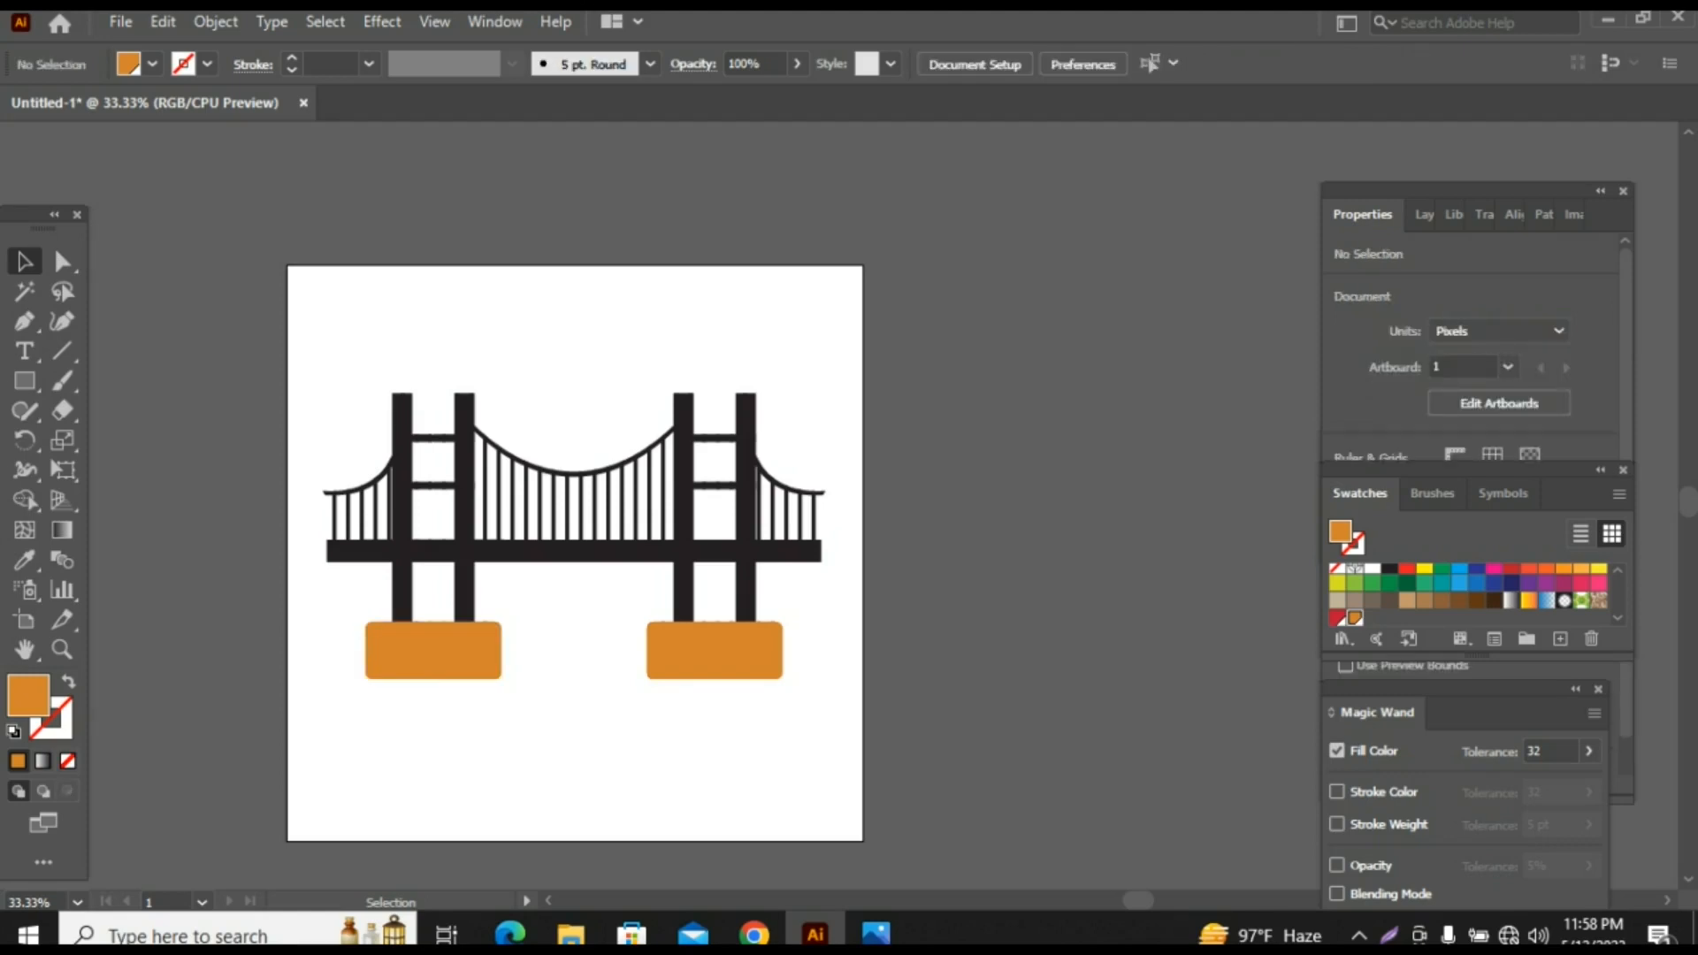
# Step: Fill the deck, towers, crossbars, cables and hangers with the dark red swatch, leaving out the bases, and deselect everything
pyautogui.moveTo(285, 340); pyautogui.dragTo(900, 603)
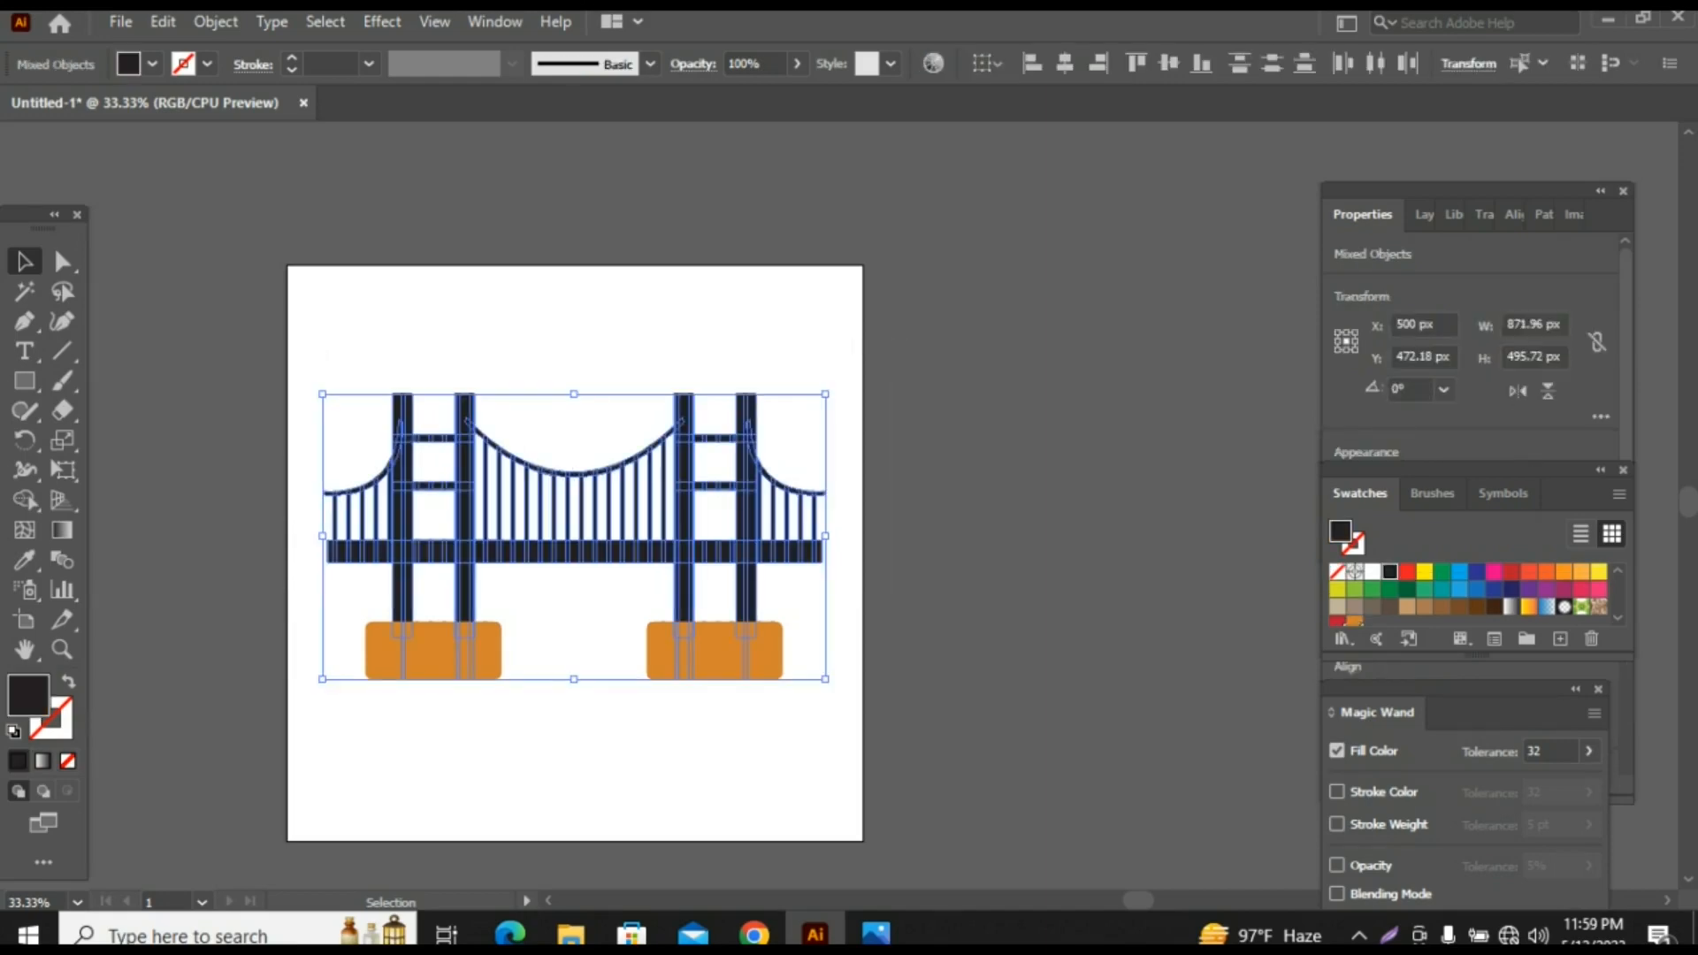
pyautogui.click(1337, 621)
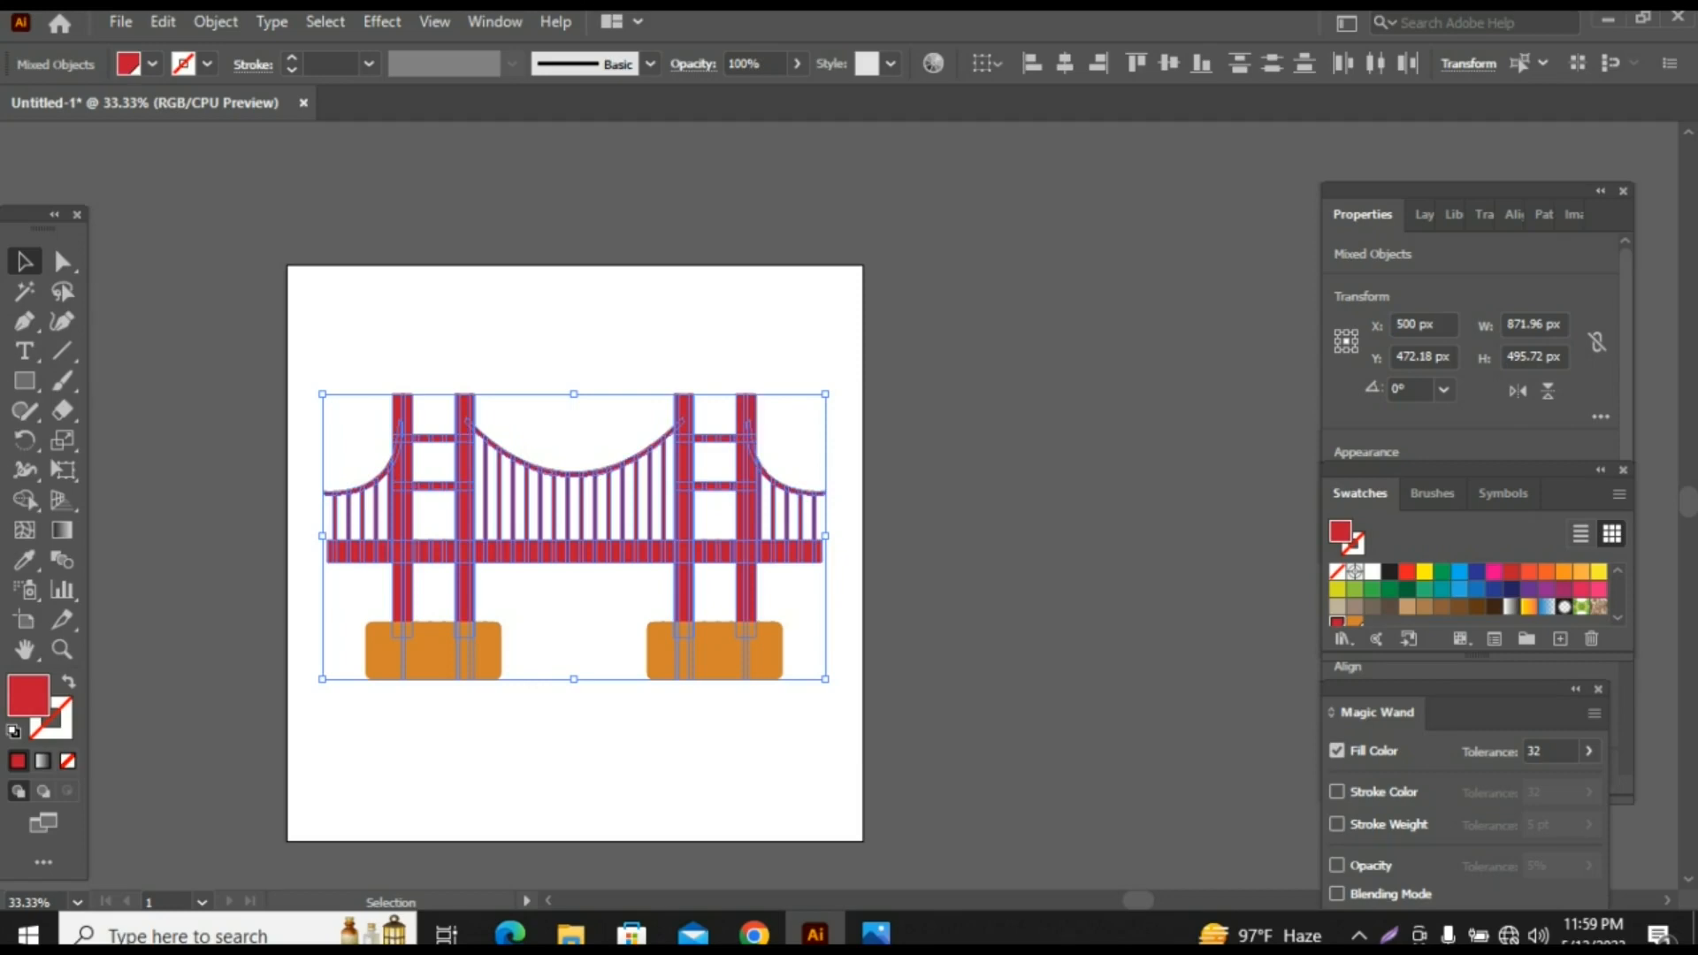
pyautogui.hotkey('ctrl', 'shift', 'a')
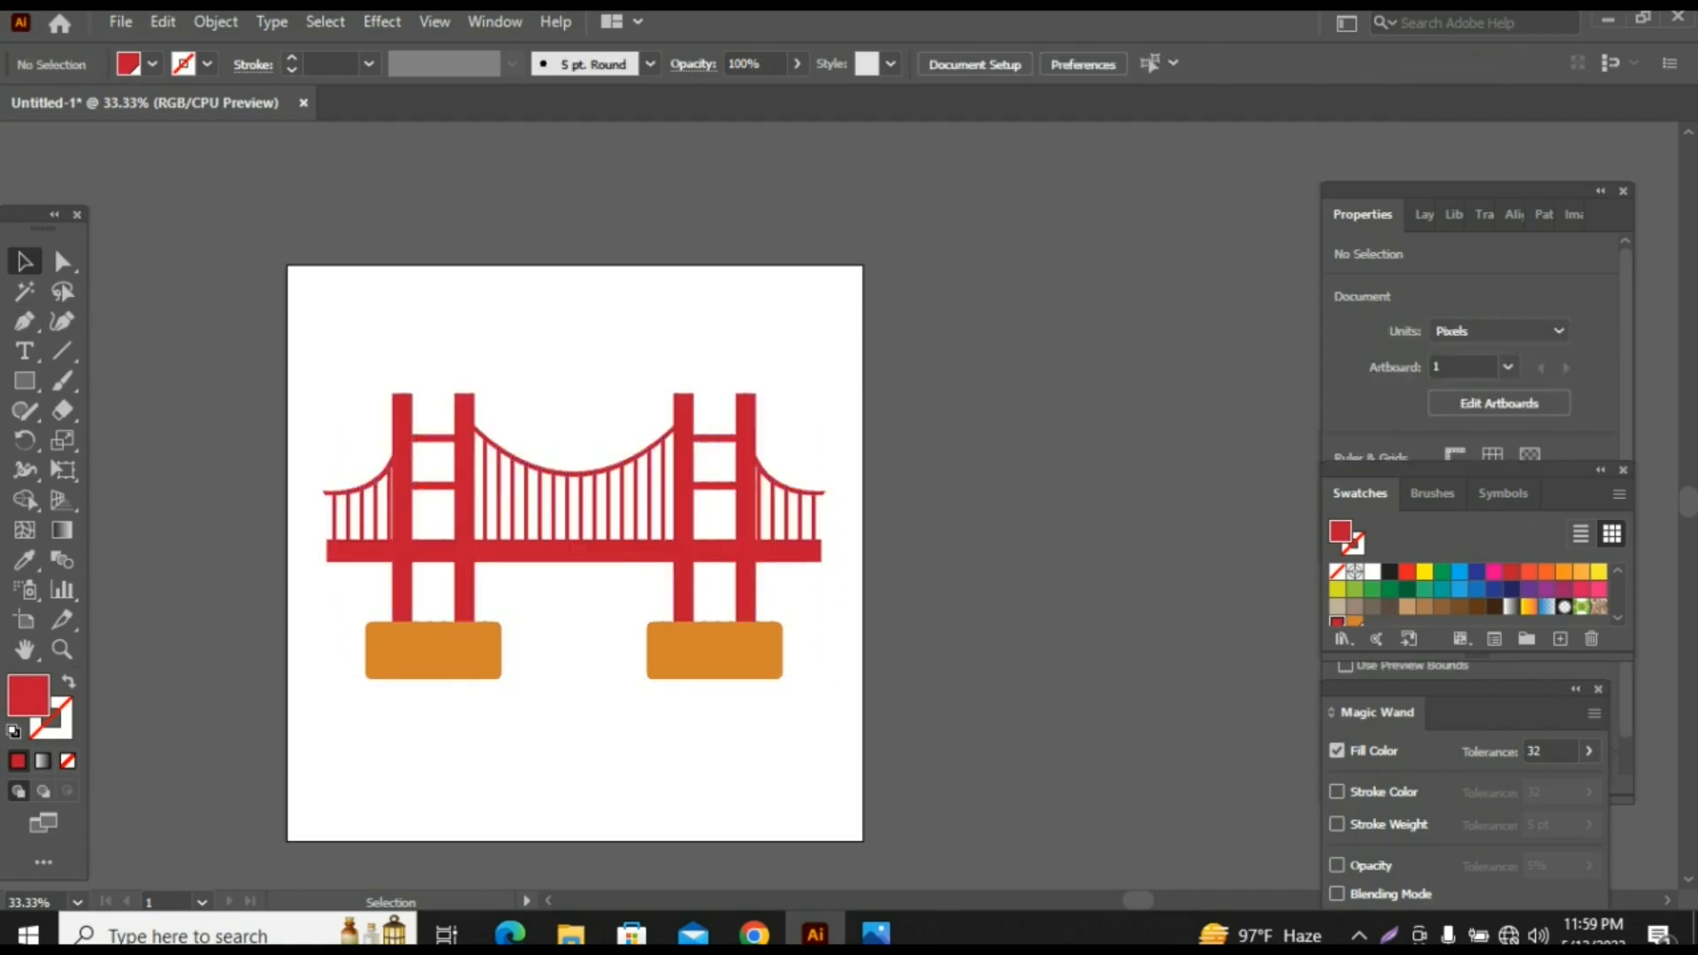